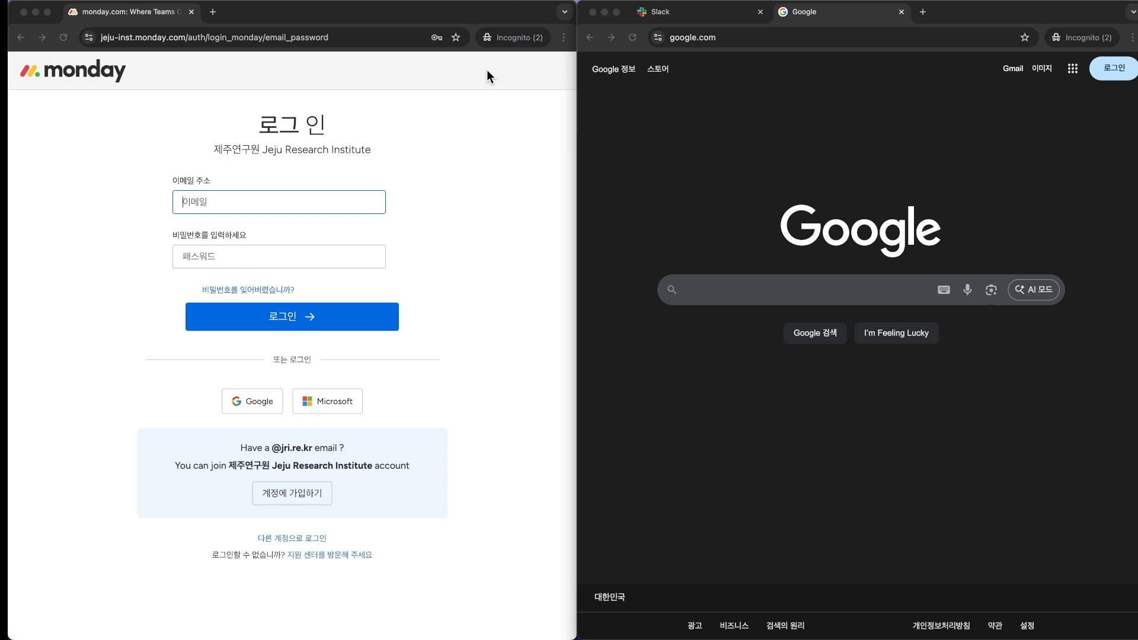
- Sign in to monday.com with the work email and password
{"action": "left_click", "coordinate": [244, 201]}
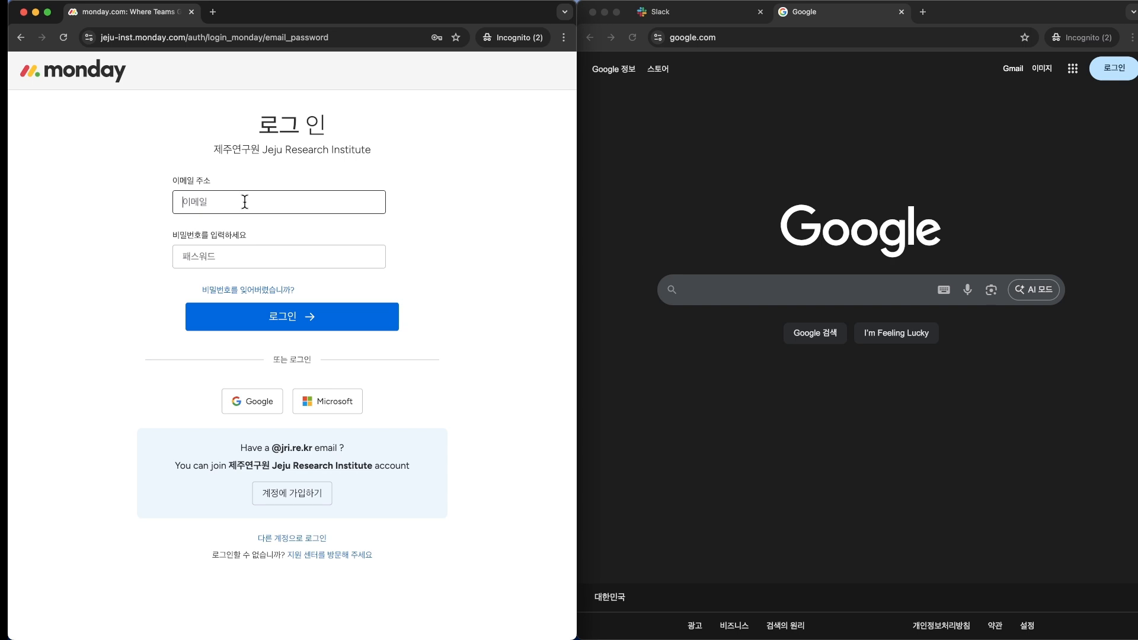
{"action": "left_click", "coordinate": [177, 254]}
{"action": "type", "text": "••••••••••"}
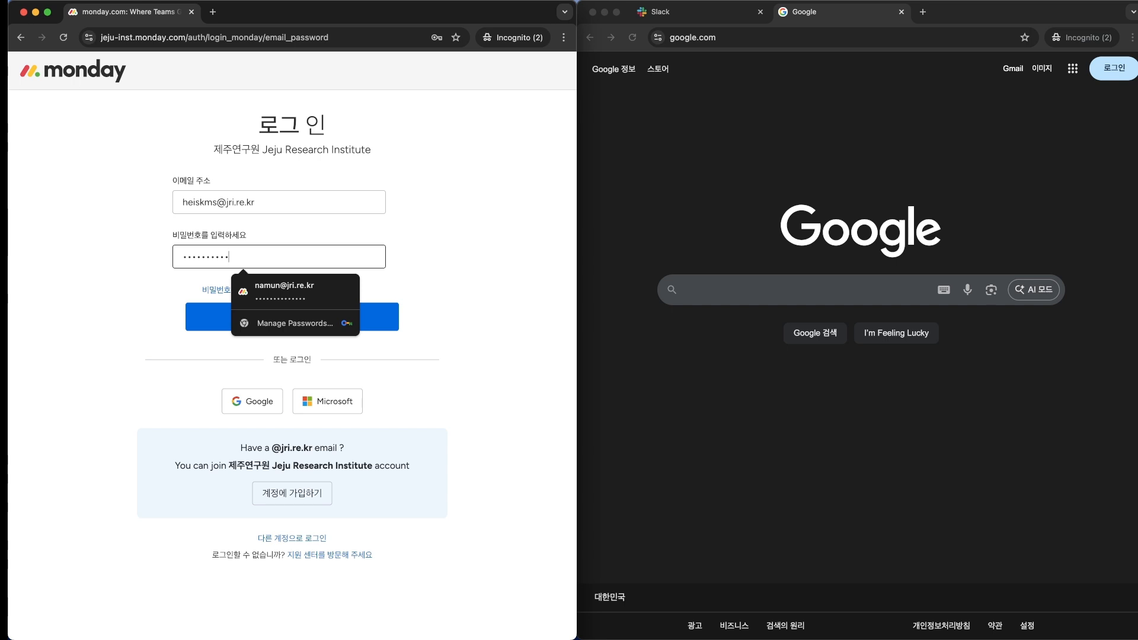
{"action": "left_click", "coordinate": [202, 311]}
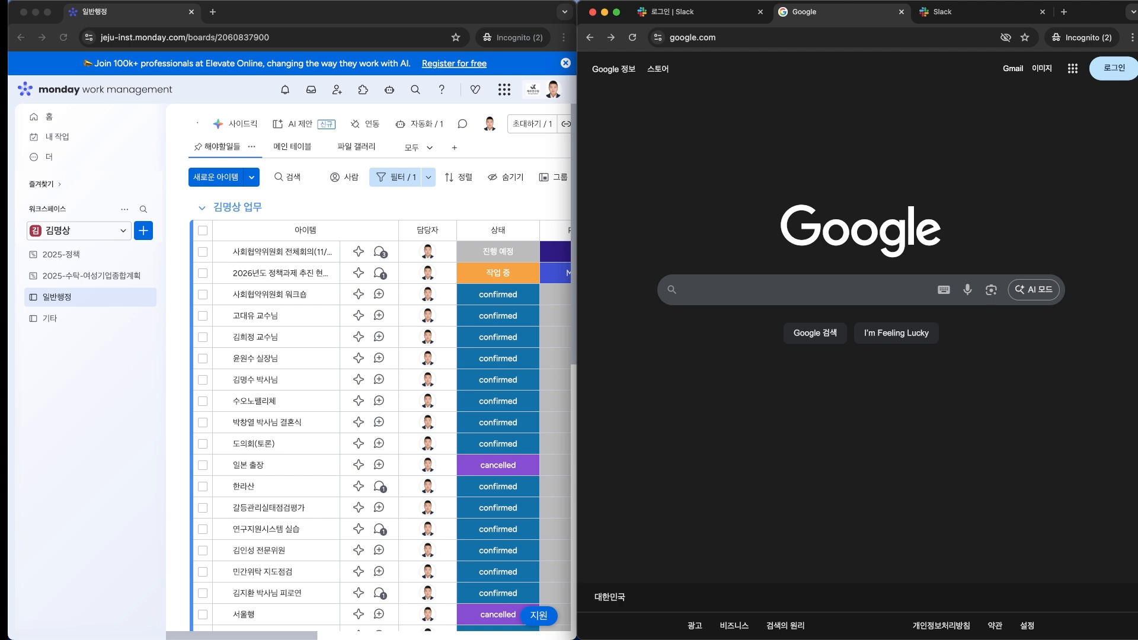
- Open Google in a new tab and sign in with the work email and password
{"action": "left_click", "coordinate": [1065, 17]}
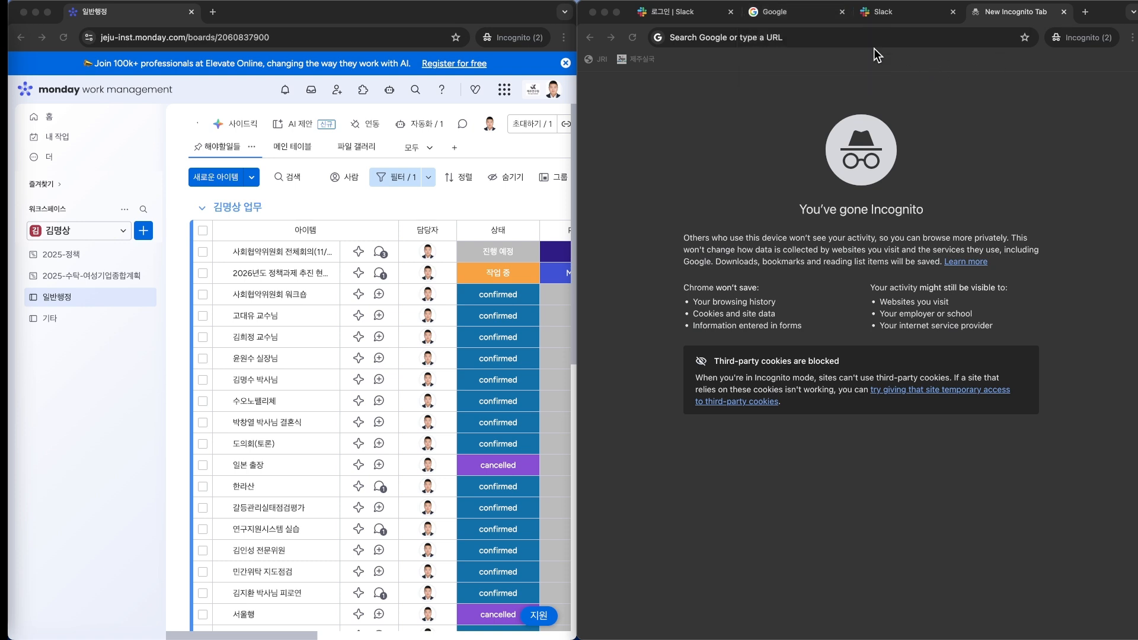
{"action": "left_click", "coordinate": [774, 16]}
{"action": "left_click", "coordinate": [1114, 72]}
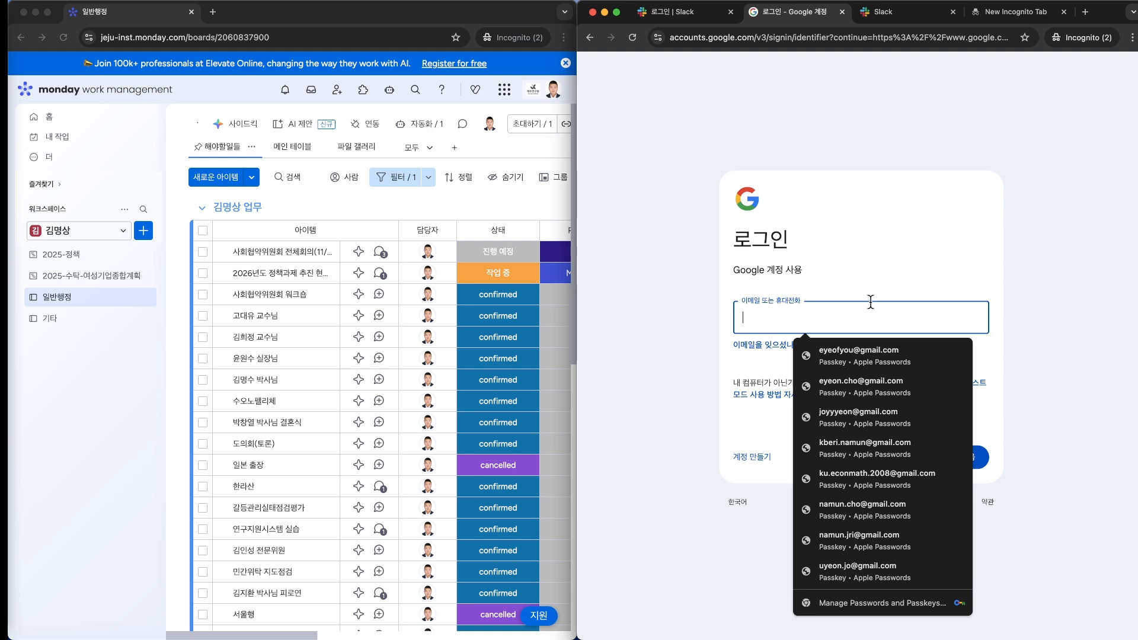
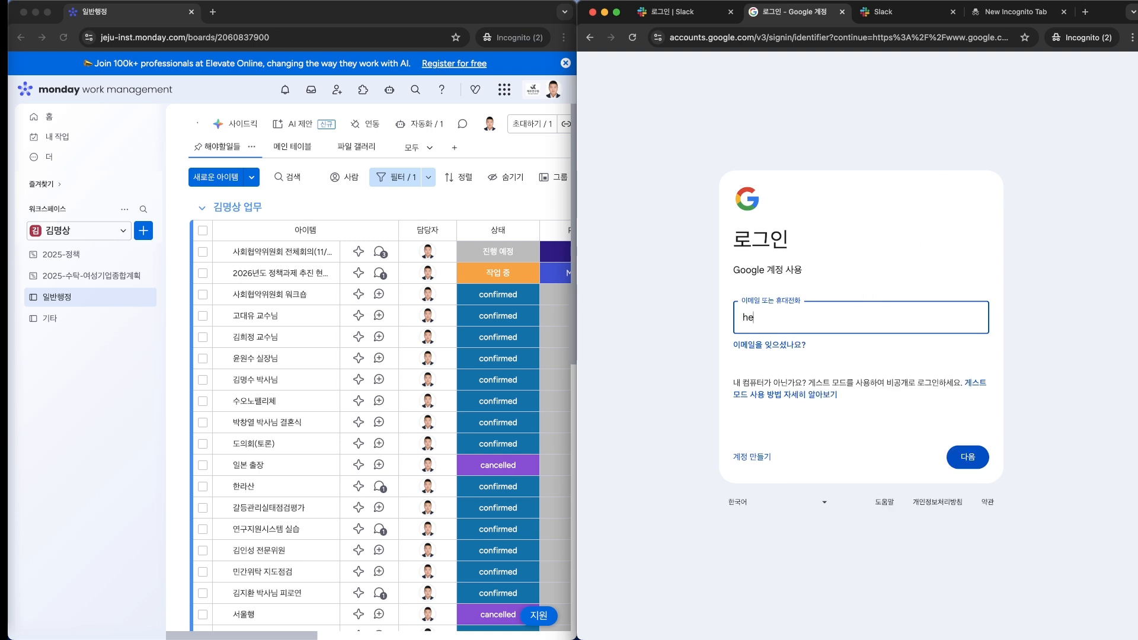
{"action": "left_click", "coordinate": [960, 457]}
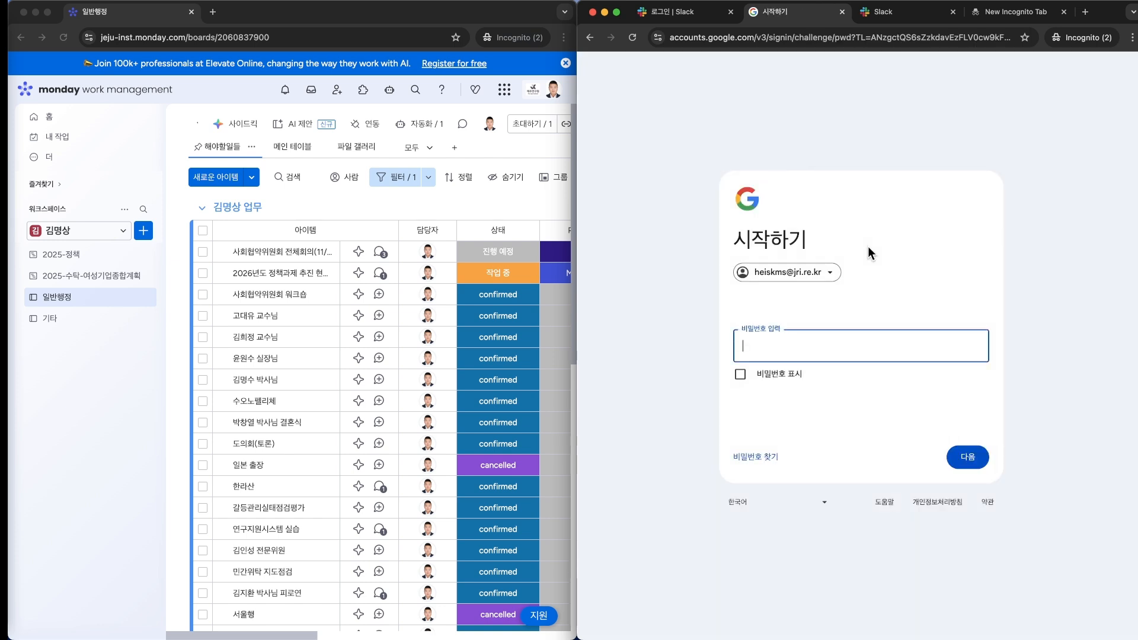
{"action": "type", "text": "•••••••••"}
{"action": "key", "text": "Return"}
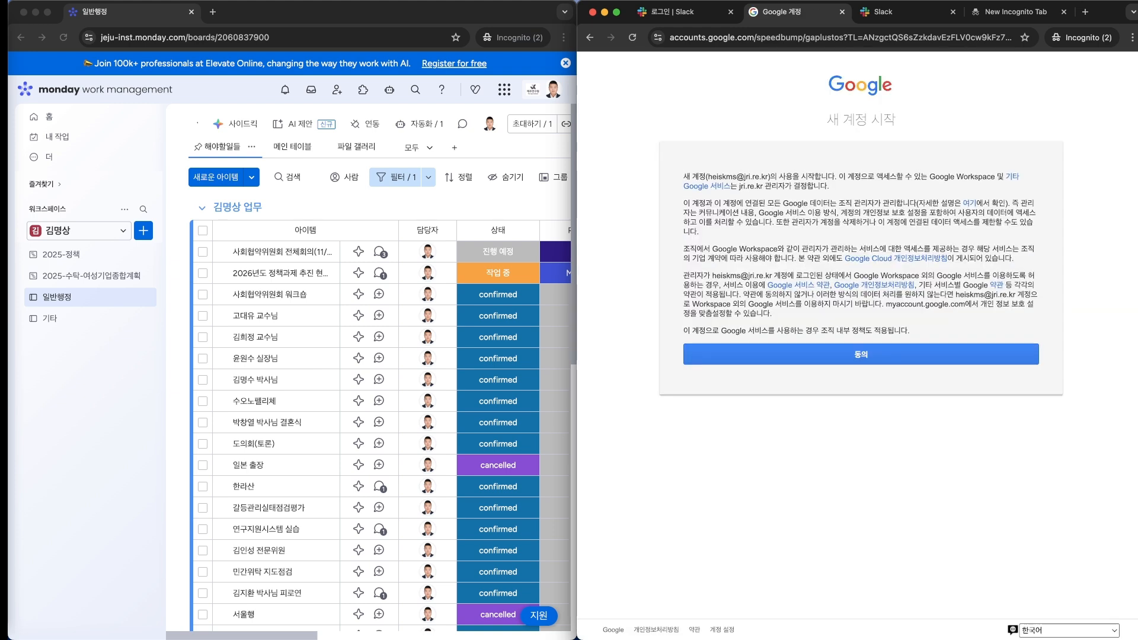
- Accept the new work account's terms and set a new password
{"action": "left_click", "coordinate": [736, 359]}
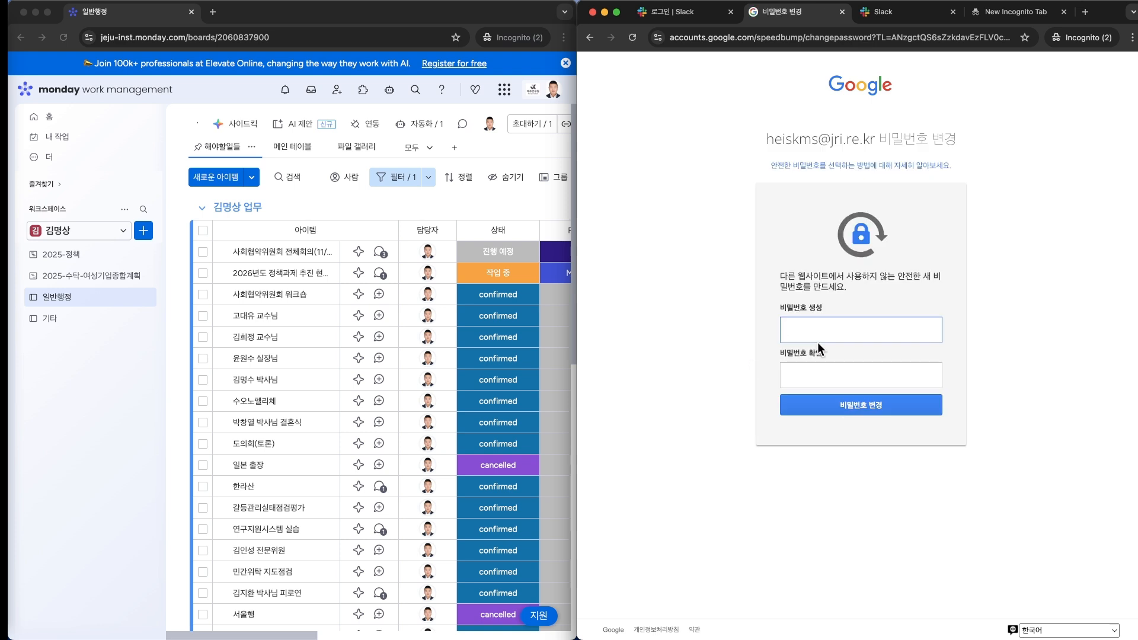
{"action": "type", "text": "•••••••"}
{"action": "type", "text": "•"}
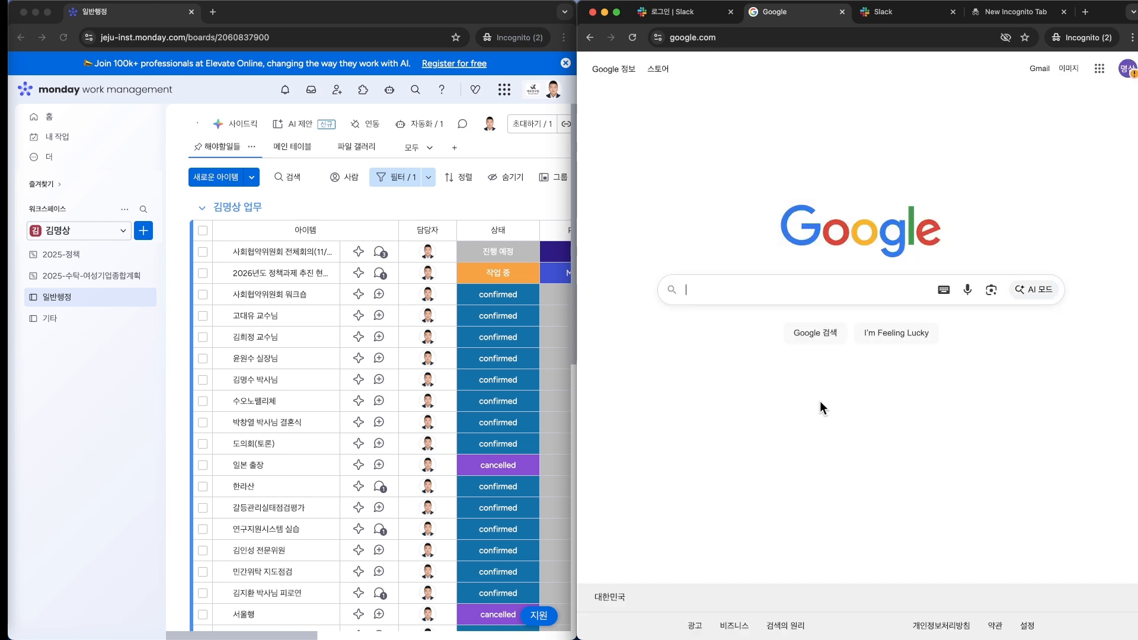
- On the Slack login page, try Google sign-in, then request an emailed sign-in code past the reCAPTCHA
{"action": "left_click", "coordinate": [672, 11]}
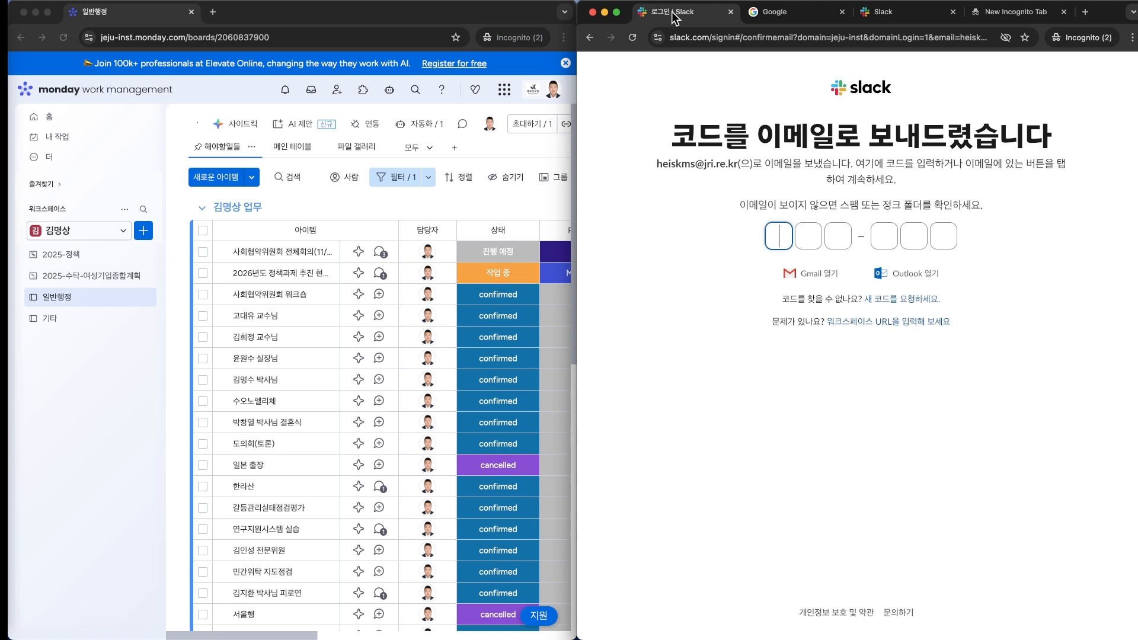
{"action": "left_click", "coordinate": [585, 41]}
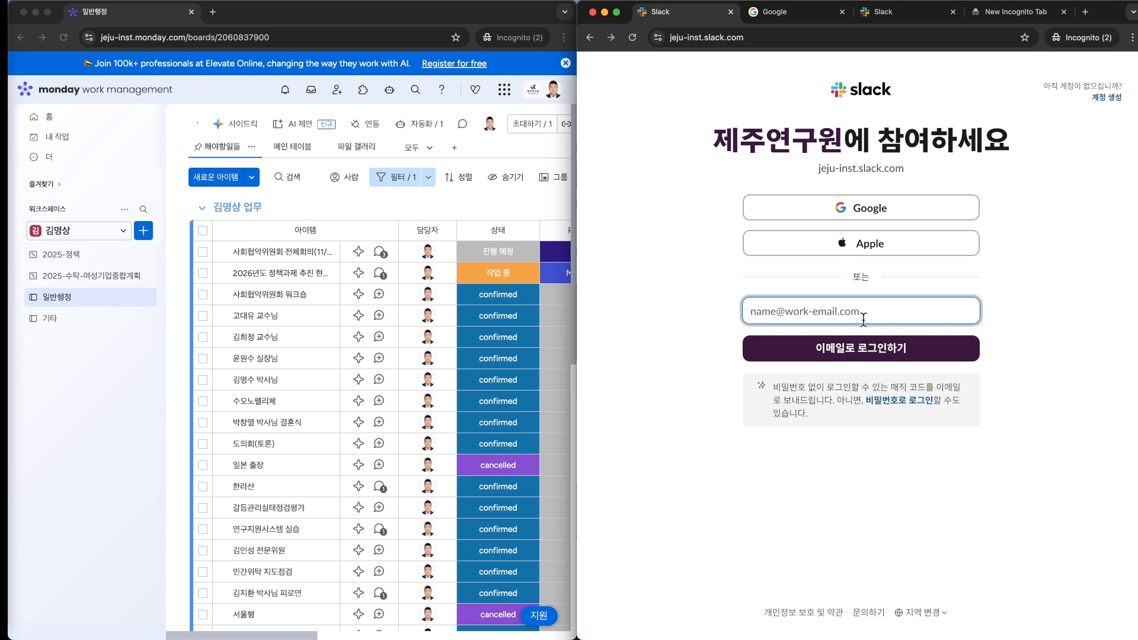
{"action": "left_click", "coordinate": [881, 217]}
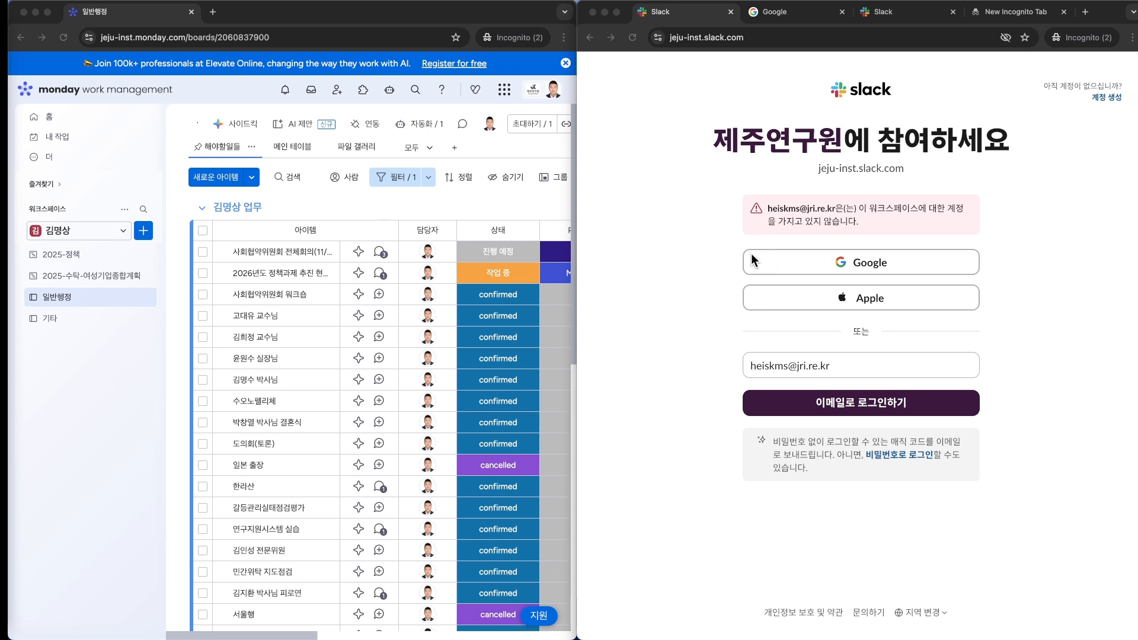
{"action": "left_click", "coordinate": [765, 259]}
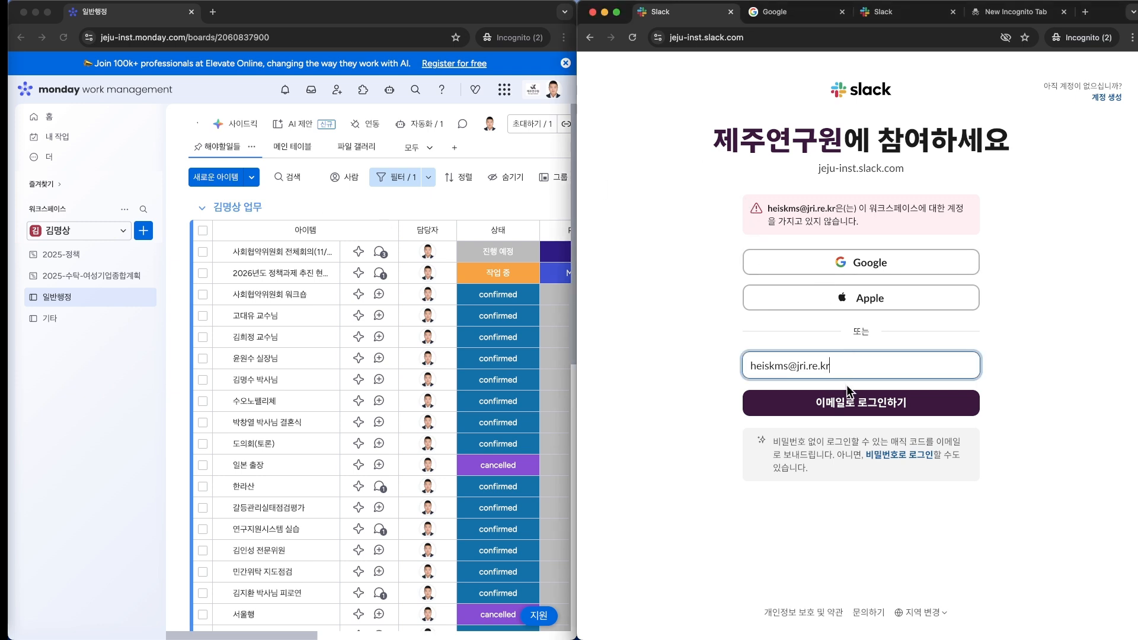
{"action": "left_click", "coordinate": [843, 403]}
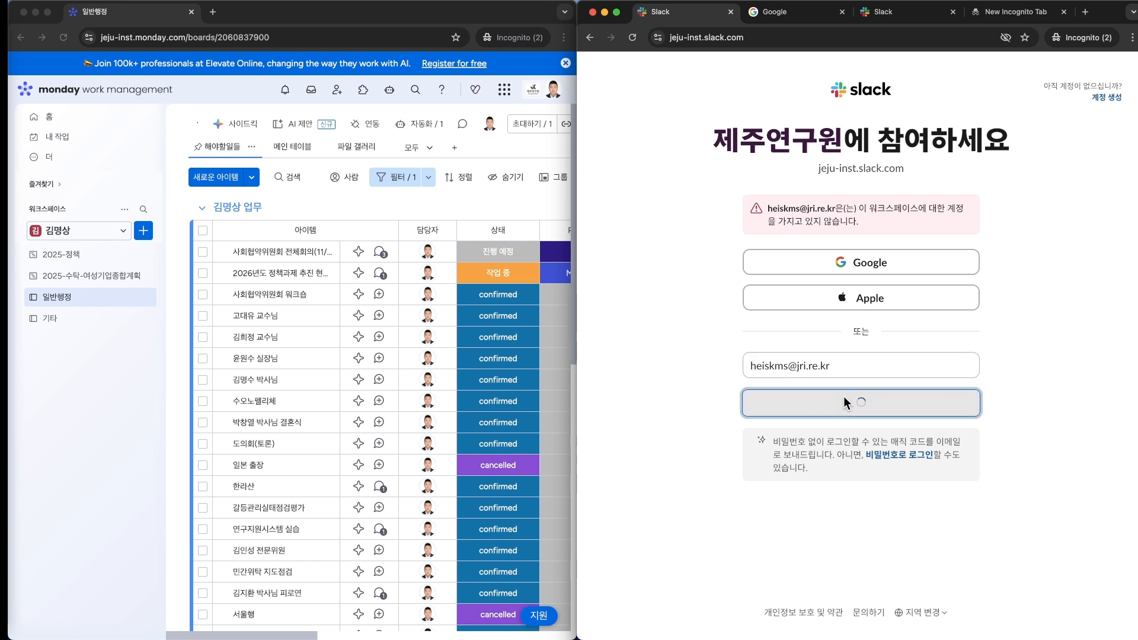
{"action": "left_click", "coordinate": [814, 394]}
{"action": "left_click", "coordinate": [848, 472]}
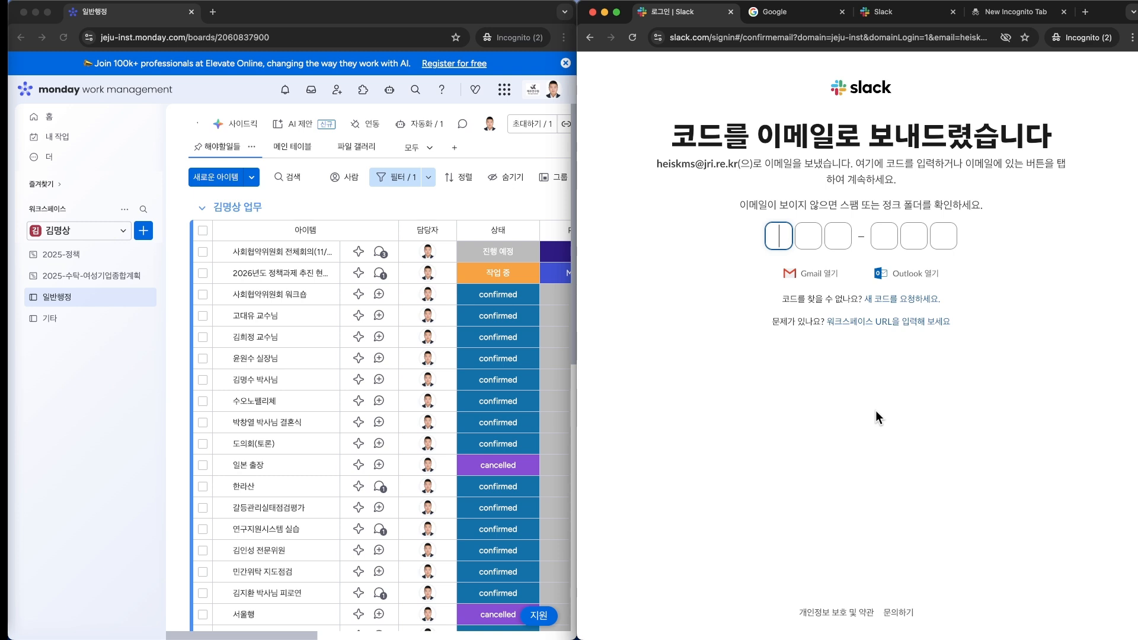
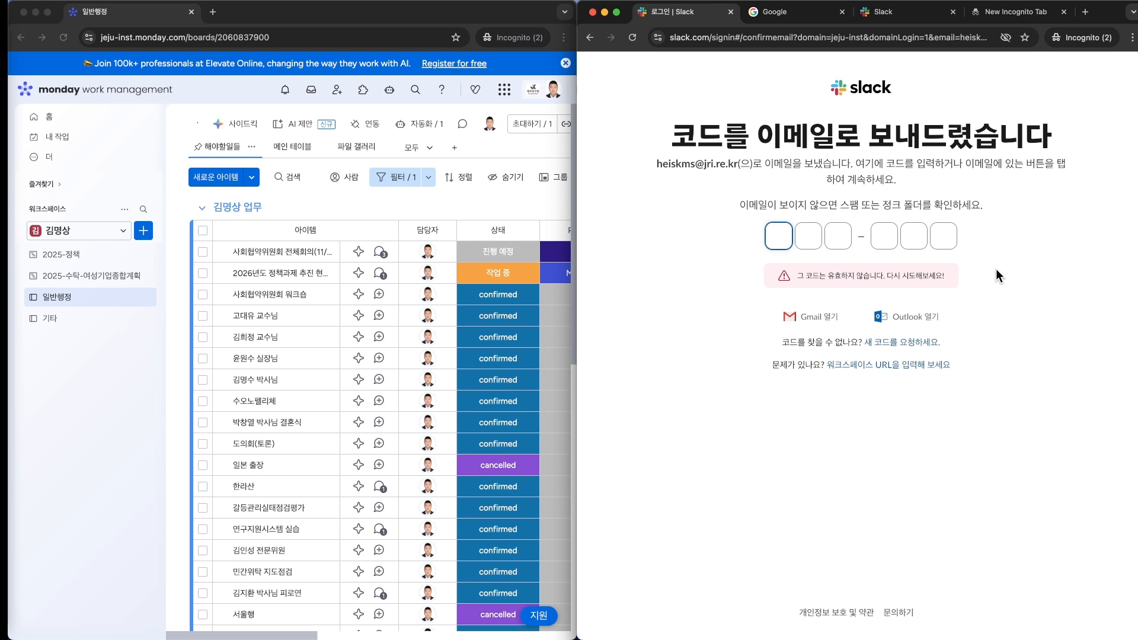
- Go to the jeju-inst workspace and sign in with the work Google account
{"action": "left_click", "coordinate": [913, 369]}
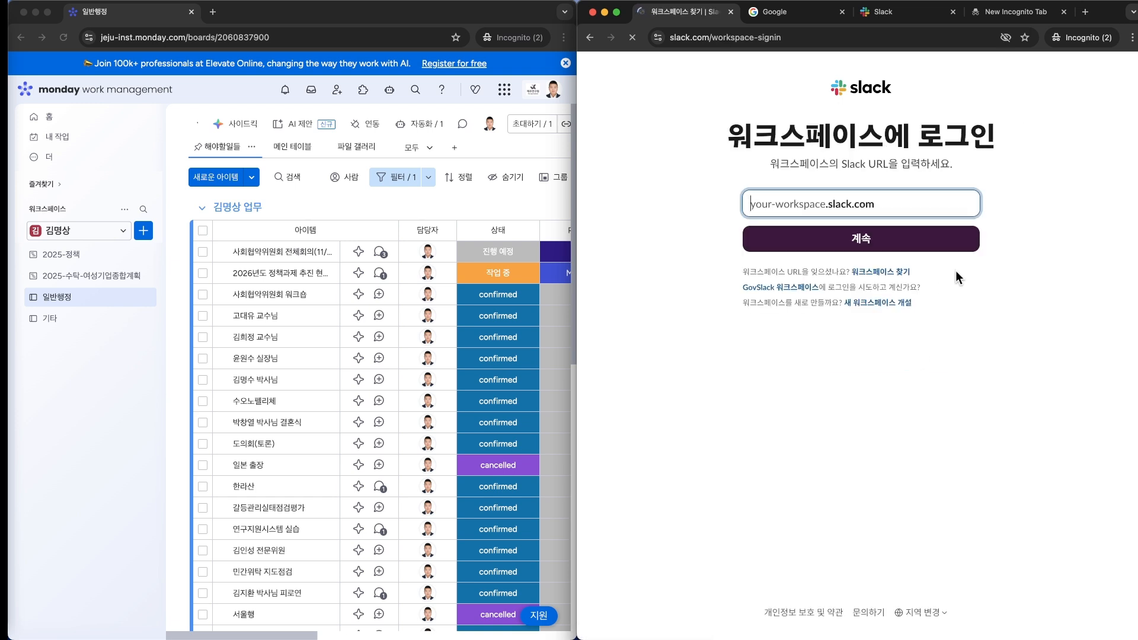
{"action": "type", "text": "jeju-i"}
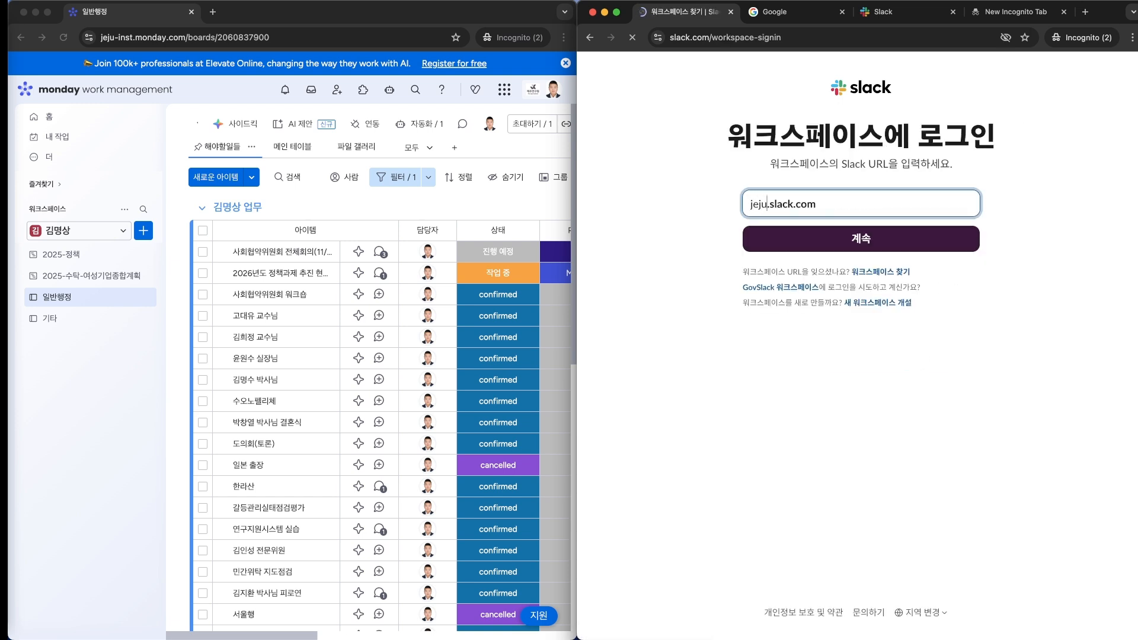
{"action": "type", "text": "nst"}
{"action": "left_click", "coordinate": [840, 237]}
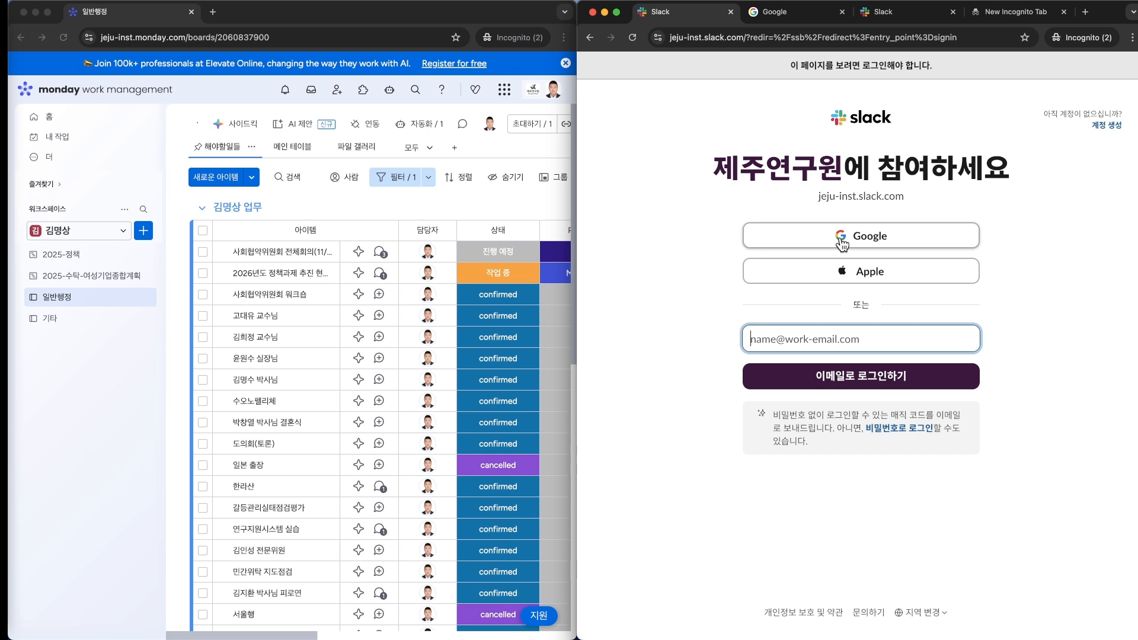
{"action": "left_click", "coordinate": [841, 242]}
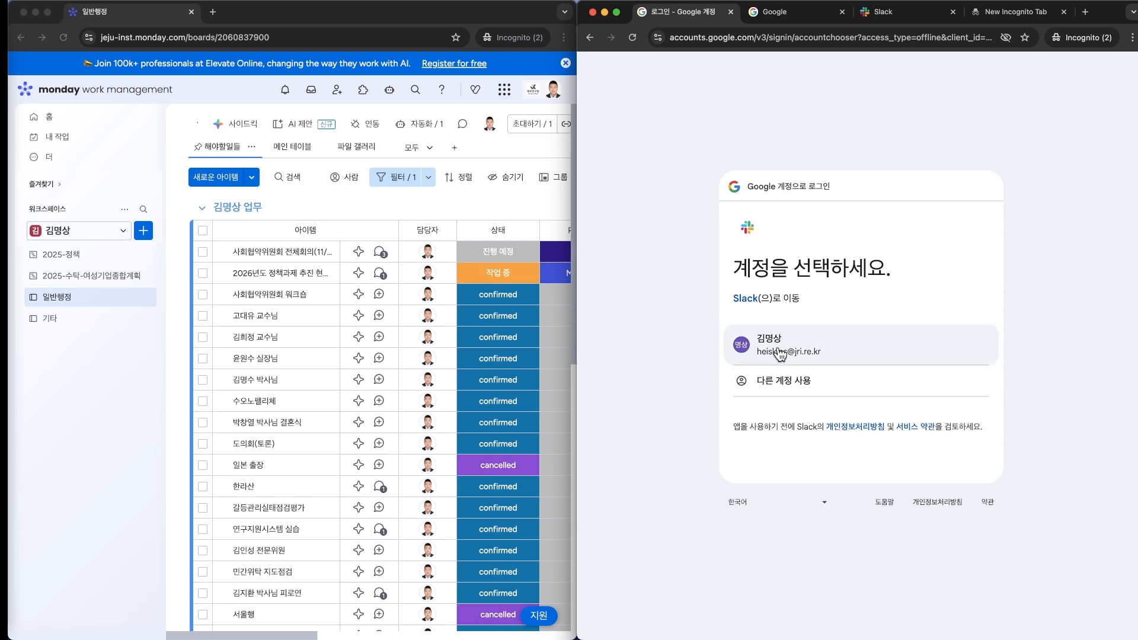
{"action": "left_click", "coordinate": [778, 351]}
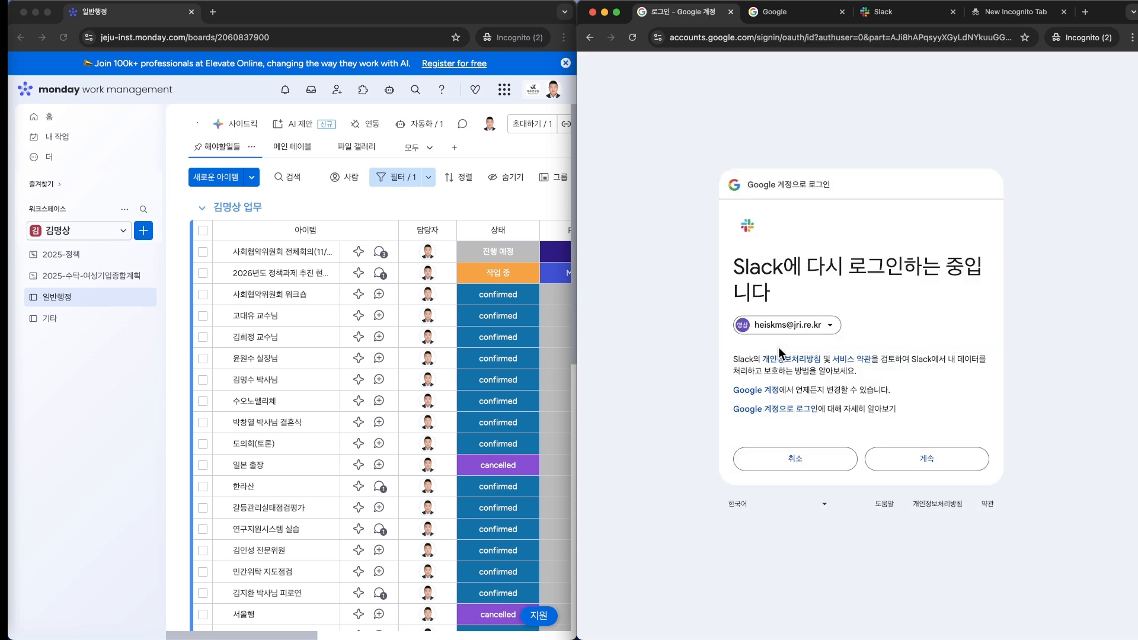
{"action": "left_click", "coordinate": [947, 460]}
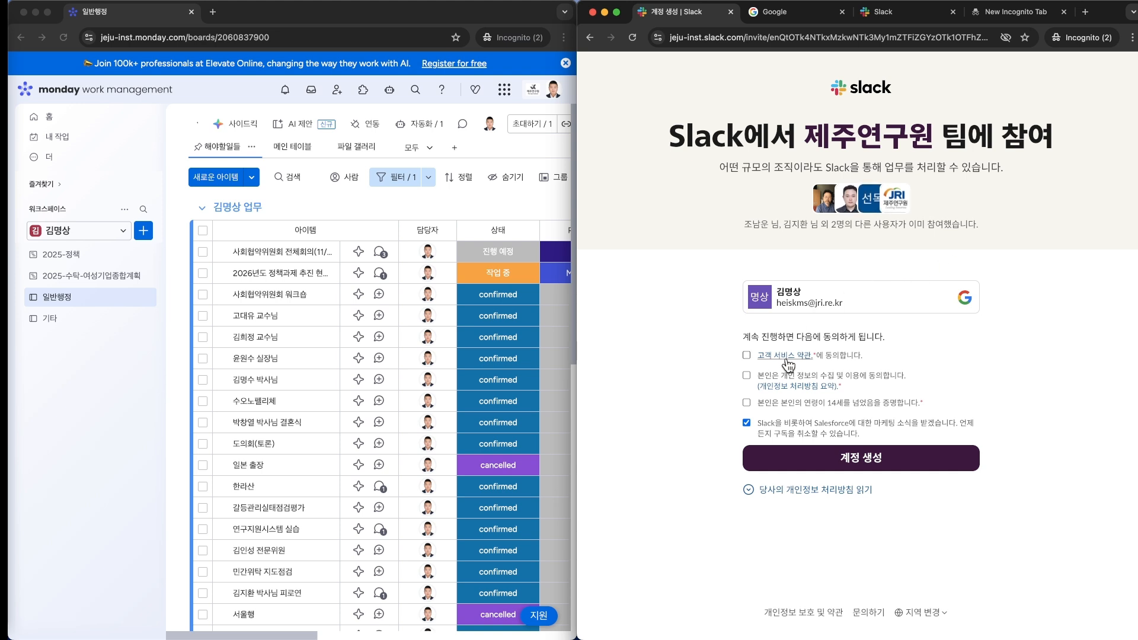
- Accept the service terms, personal-data consent and age-14 confirmation, then create the Slack account
{"action": "left_click", "coordinate": [747, 355]}
{"action": "left_click", "coordinate": [746, 375]}
{"action": "left_click", "coordinate": [746, 402]}
{"action": "left_click", "coordinate": [903, 462]}
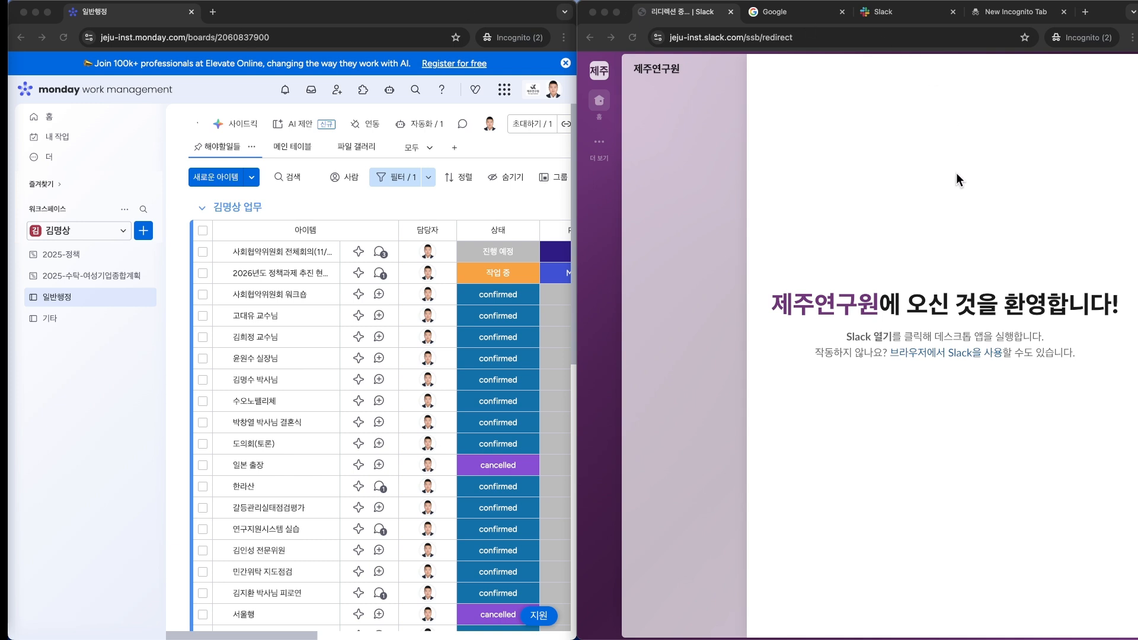
- Bring the Slack window forward and start iPhone Mirroring
{"action": "left_click", "coordinate": [881, 194]}
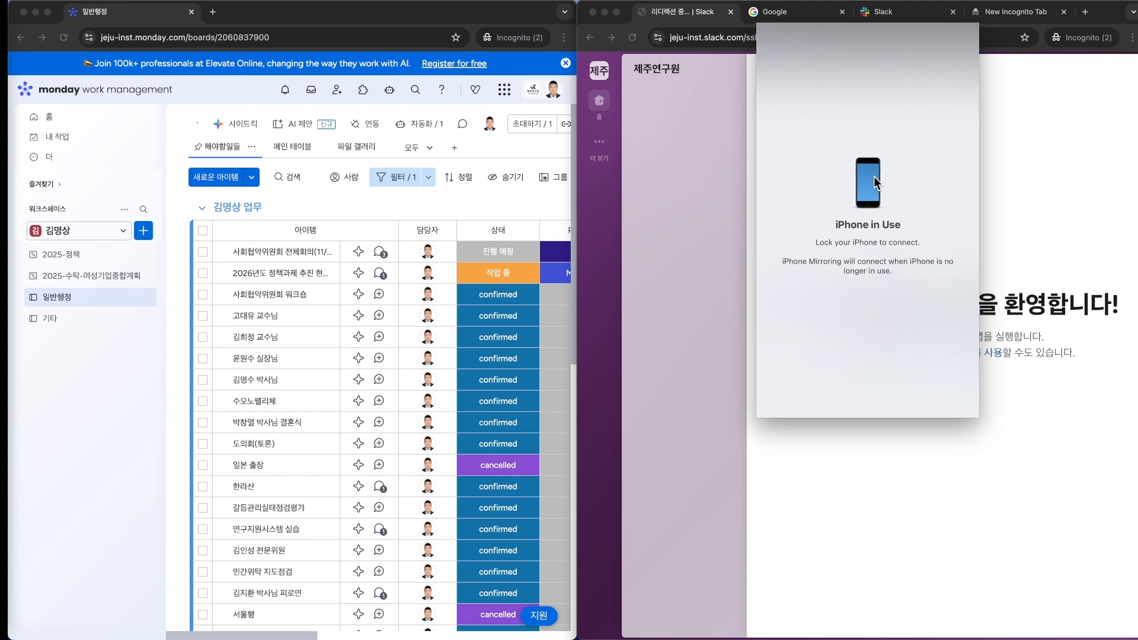
{"action": "left_click", "coordinate": [868, 276]}
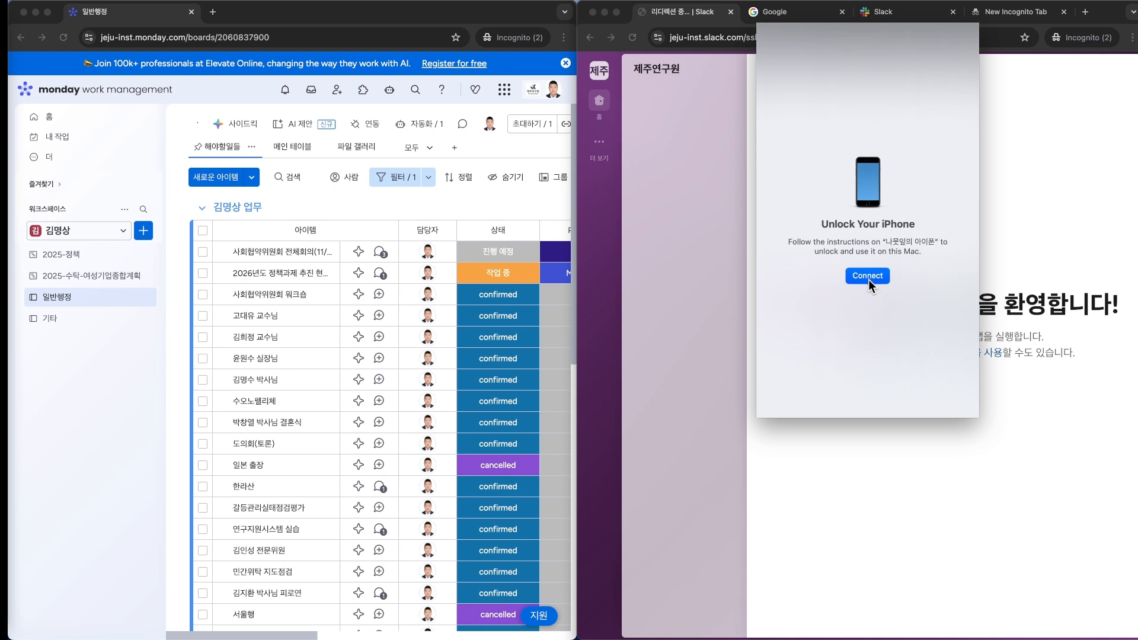
- Connect iPhone Mirroring, scroll ChatGPT to the 카톡/슬랙 comparison table, and drag the window aside
{"action": "left_click", "coordinate": [868, 279]}
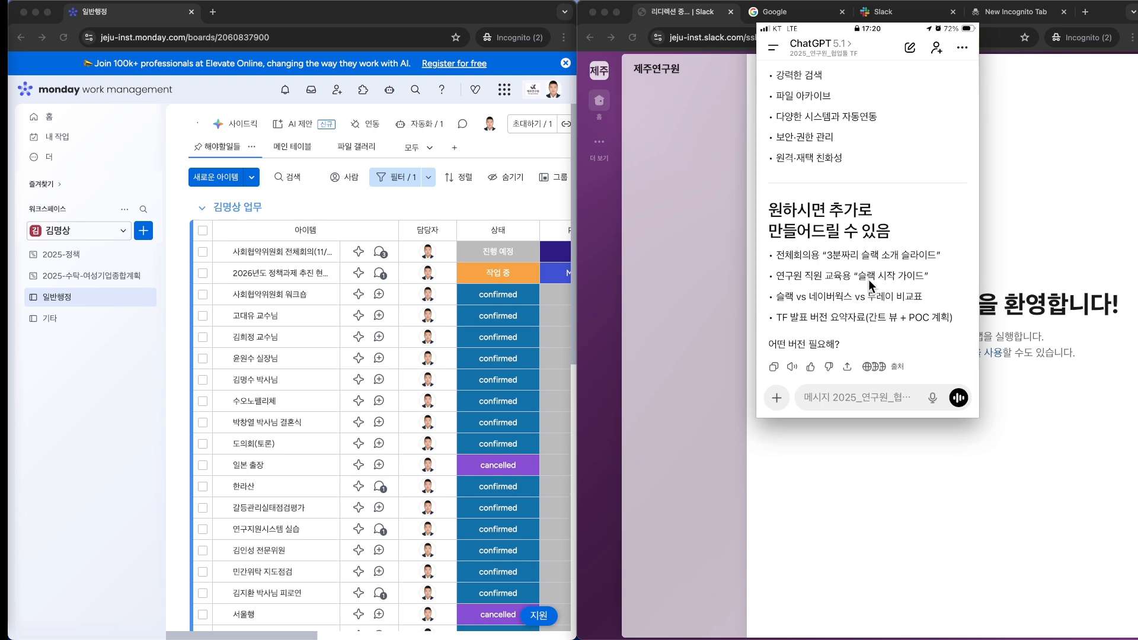
{"action": "scroll", "coordinate": [870, 256], "scroll_direction": "up", "scroll_amount": 2}
{"action": "scroll", "coordinate": [870, 257], "scroll_direction": "up", "scroll_amount": 10}
{"action": "scroll", "coordinate": [869, 251], "scroll_direction": "up", "scroll_amount": 10}
{"action": "scroll", "coordinate": [869, 251], "scroll_direction": "down", "scroll_amount": 5}
{"action": "scroll", "coordinate": [869, 251], "scroll_direction": "down", "scroll_amount": 7}
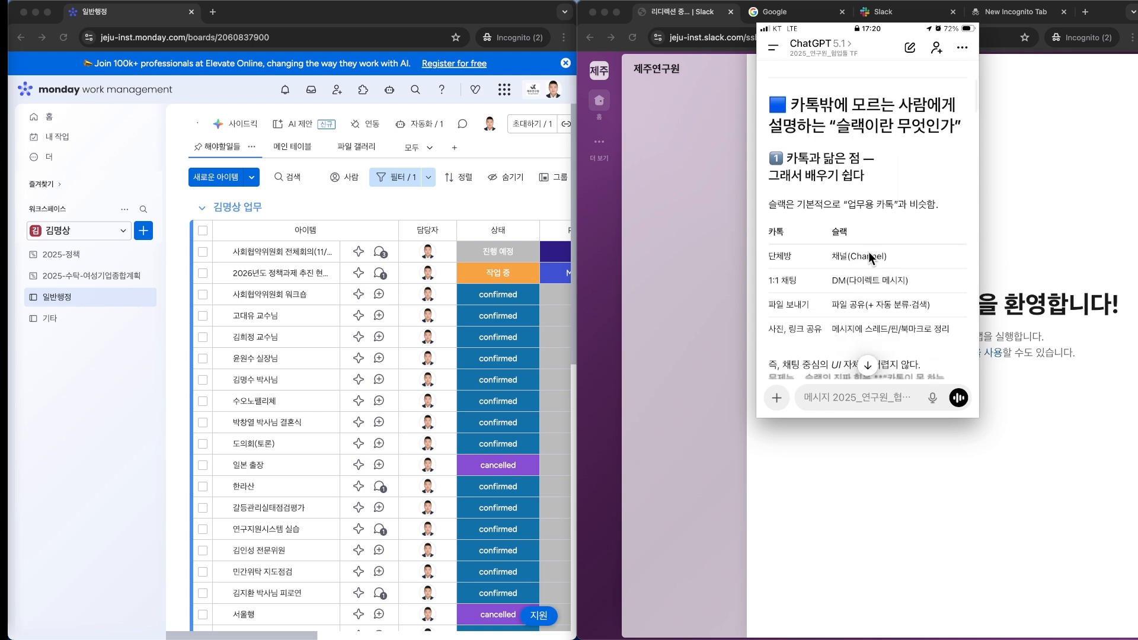
{"action": "scroll", "coordinate": [869, 251], "scroll_direction": "down", "scroll_amount": 3}
{"action": "scroll", "coordinate": [868, 252], "scroll_direction": "down", "scroll_amount": 1}
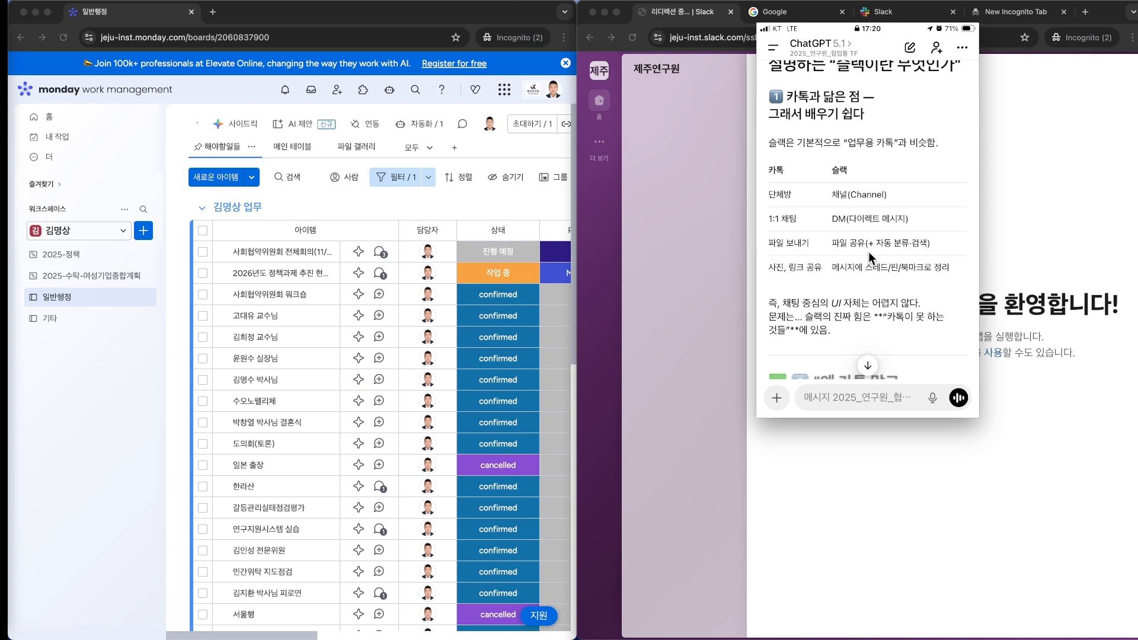
{"action": "left_click_drag", "start_coordinate": [801, 24], "coordinate": [352, 148]}
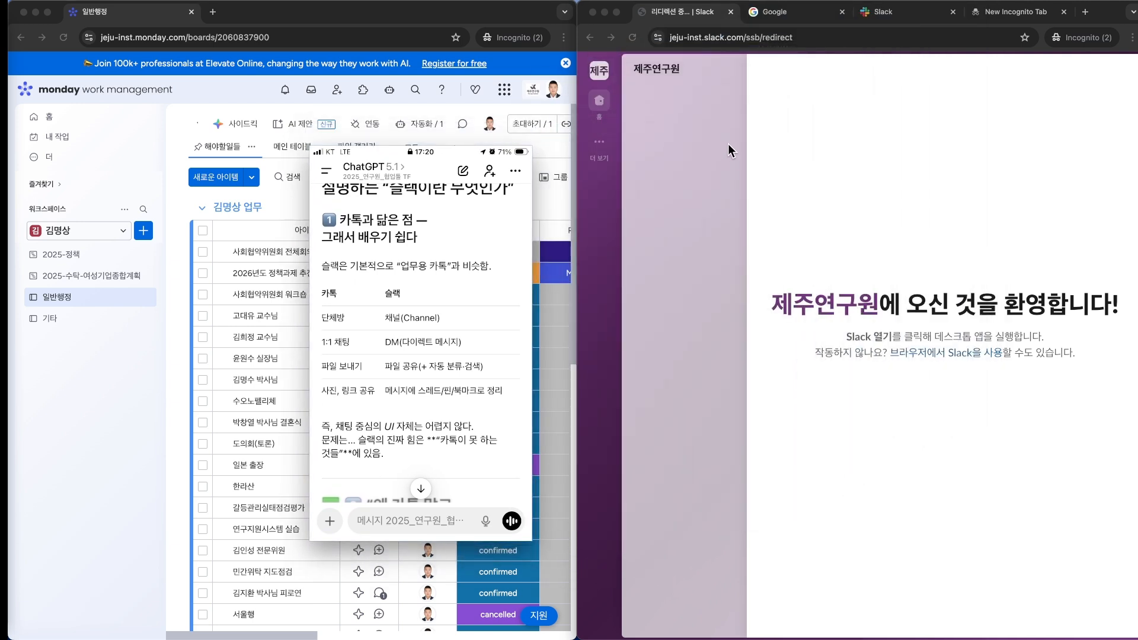
- Remove the /ssb/redirect path from the Slack URL to load the workspace in the browser
{"action": "left_click", "coordinate": [879, 342]}
{"action": "left_click_drag", "start_coordinate": [663, 69], "coordinate": [594, 70]}
{"action": "left_click", "coordinate": [594, 70]}
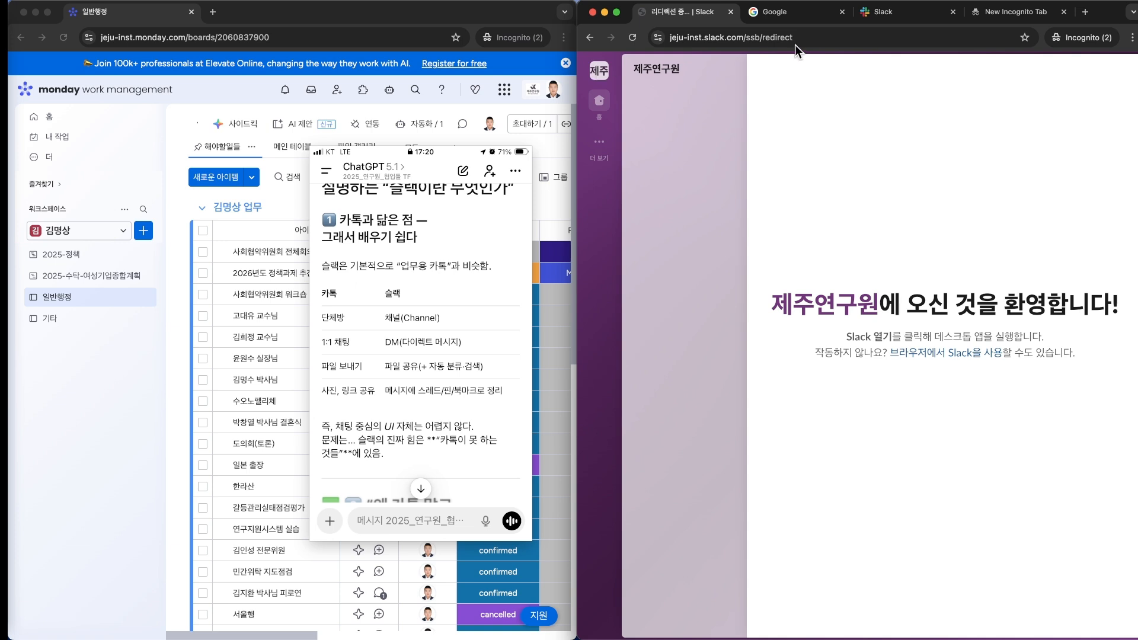
{"action": "left_click", "coordinate": [842, 39]}
{"action": "left_click", "coordinate": [842, 39]}
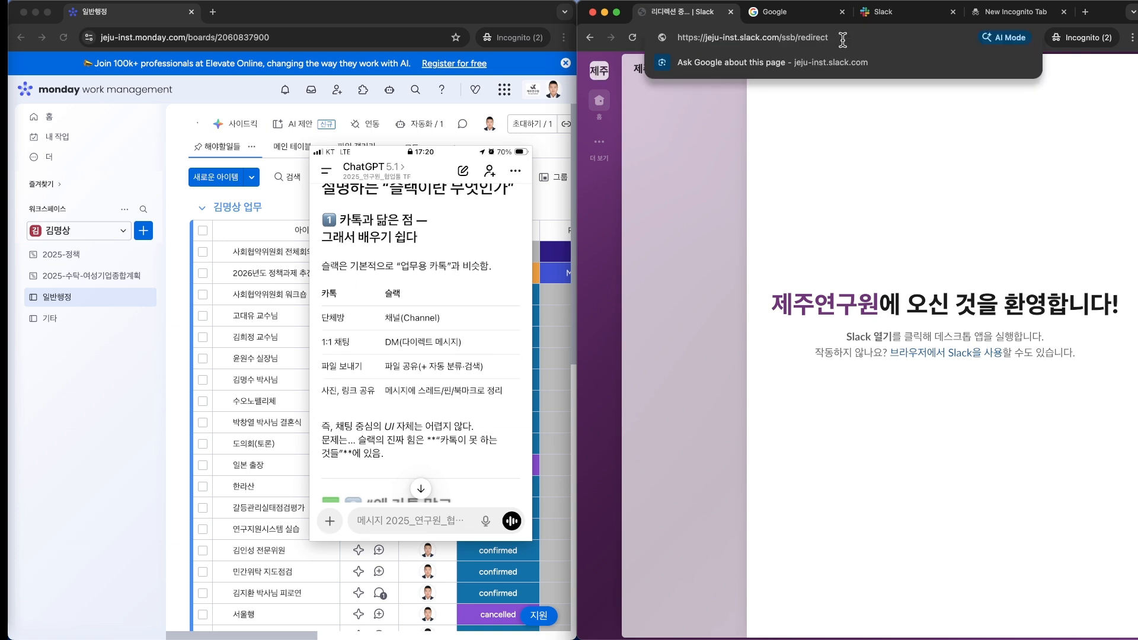
{"action": "key", "text": "BackSpace"}
{"action": "key", "text": "BackSpace"}
{"action": "key", "text": "BackSpace"}
{"action": "key", "text": "BackSpace"}
{"action": "key", "text": "BackSpace"}
{"action": "key", "text": "BackSpace"}
{"action": "key", "text": "BackSpace"}
{"action": "key", "text": "BackSpace"}
{"action": "key", "text": "BackSpace"}
{"action": "key", "text": "BackSpace"}
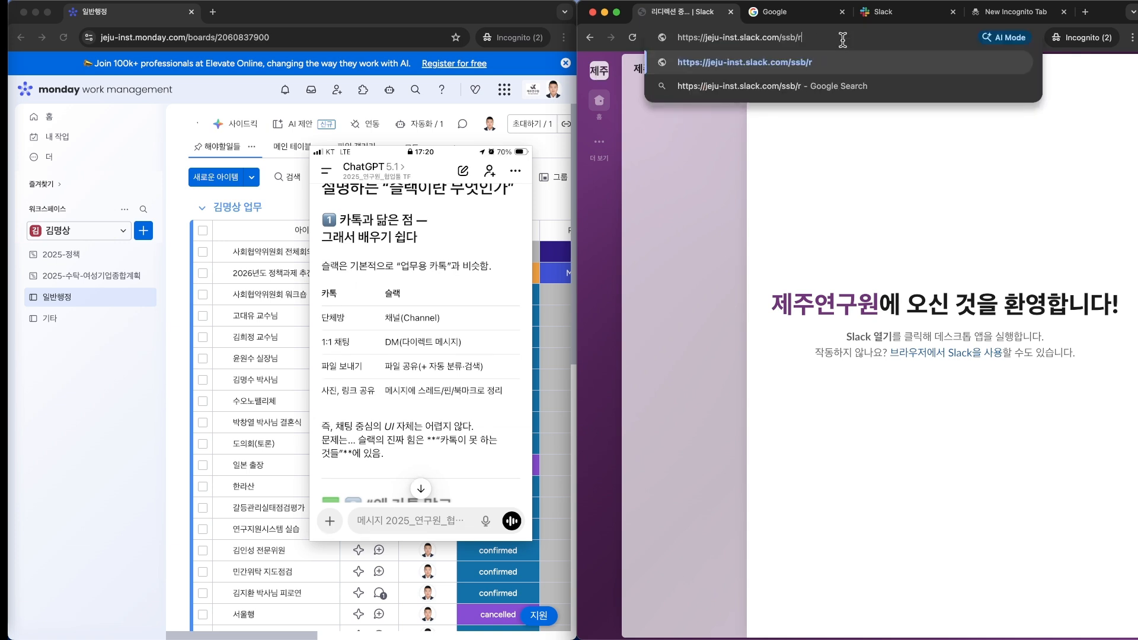
{"action": "key", "text": "BackSpace"}
{"action": "key", "text": "BackSpace"}
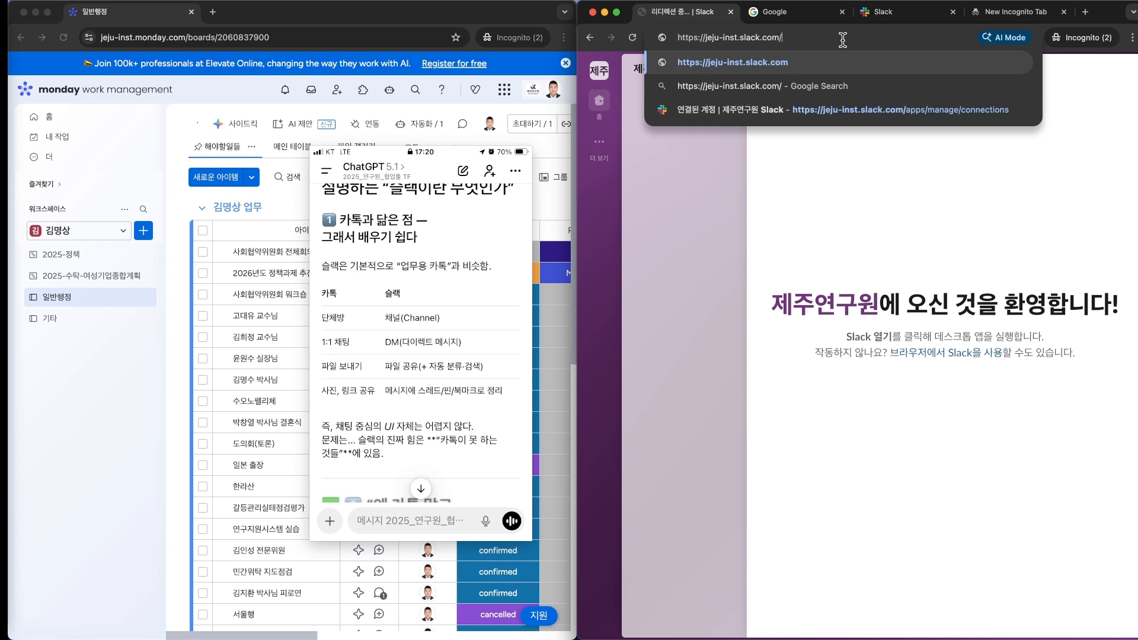
{"action": "key", "text": "Return"}
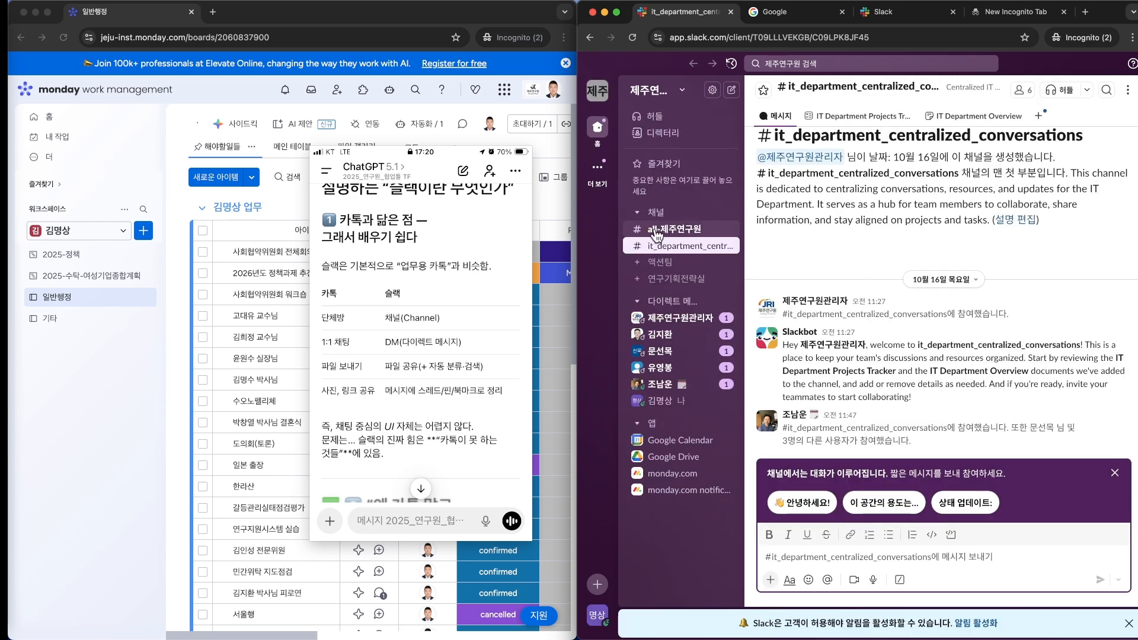
- Open #all-제주연구원, then a teammate's direct message, and scroll its 매주 1:1 canvas
{"action": "left_click", "coordinate": [650, 229]}
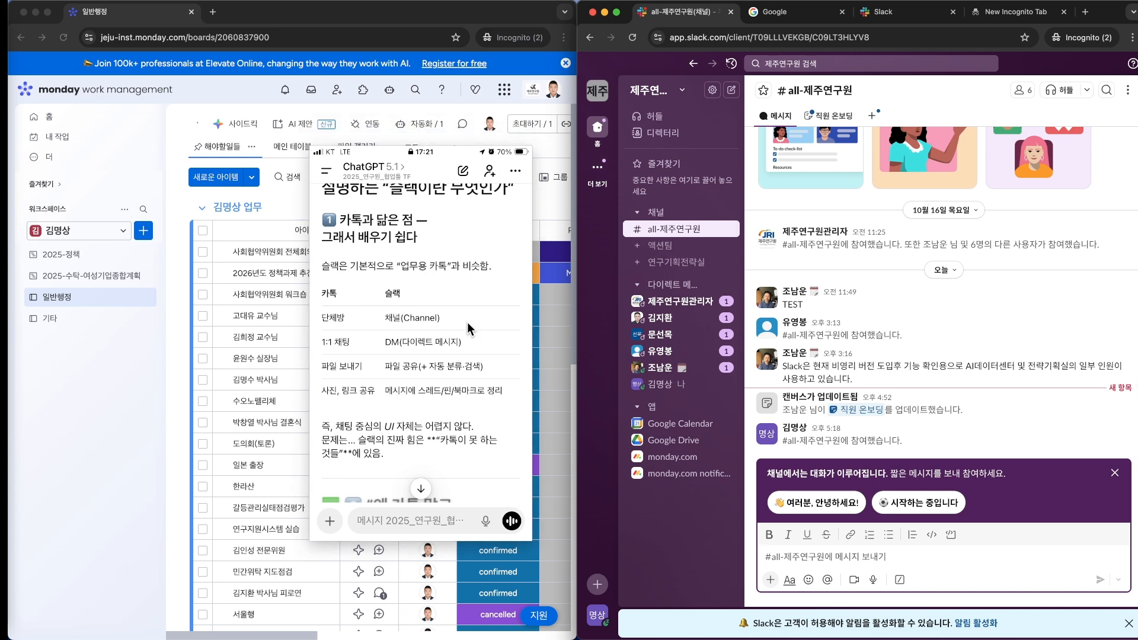
{"action": "left_click", "coordinate": [676, 324]}
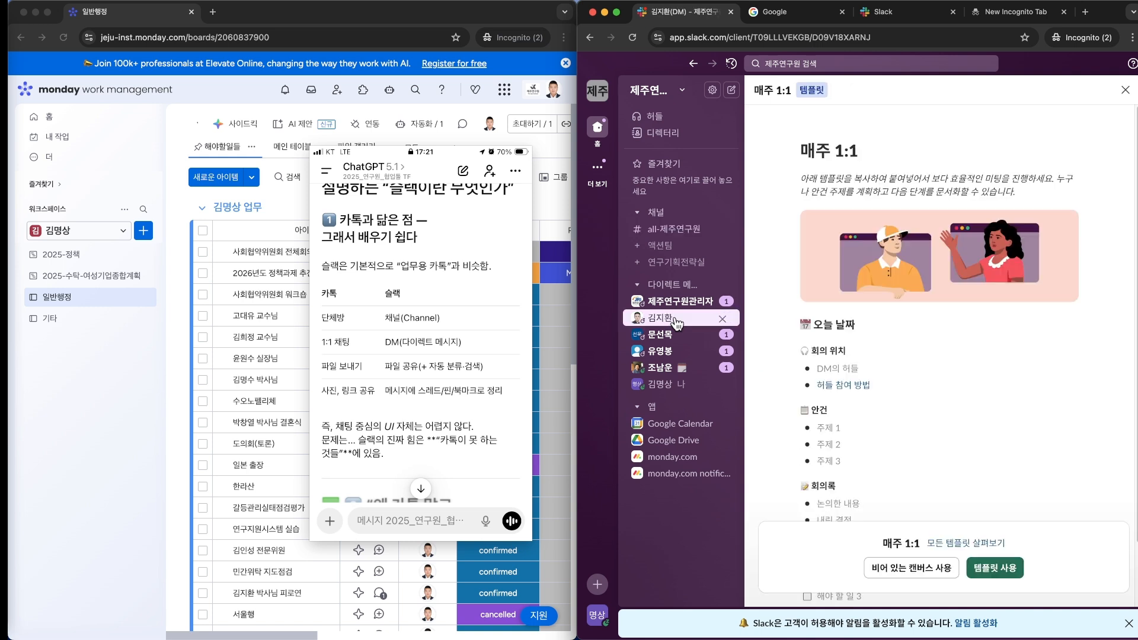
{"action": "scroll", "coordinate": [889, 380], "scroll_direction": "down", "scroll_amount": 1}
{"action": "scroll", "coordinate": [889, 379], "scroll_direction": "down", "scroll_amount": 2}
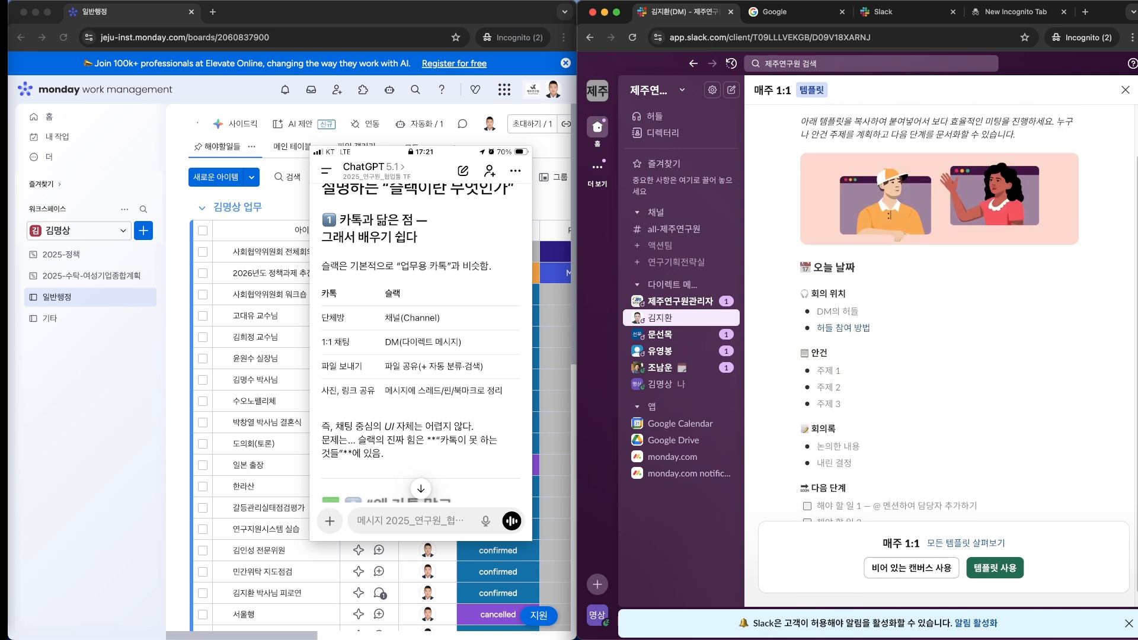
{"action": "left_click", "coordinate": [420, 356]}
- Bring the Slack desktop app forward, check two colleagues' DMs, then preview the #액션팀 channel
{"action": "left_click_drag", "start_coordinate": [1136, 30], "coordinate": [940, 89]}
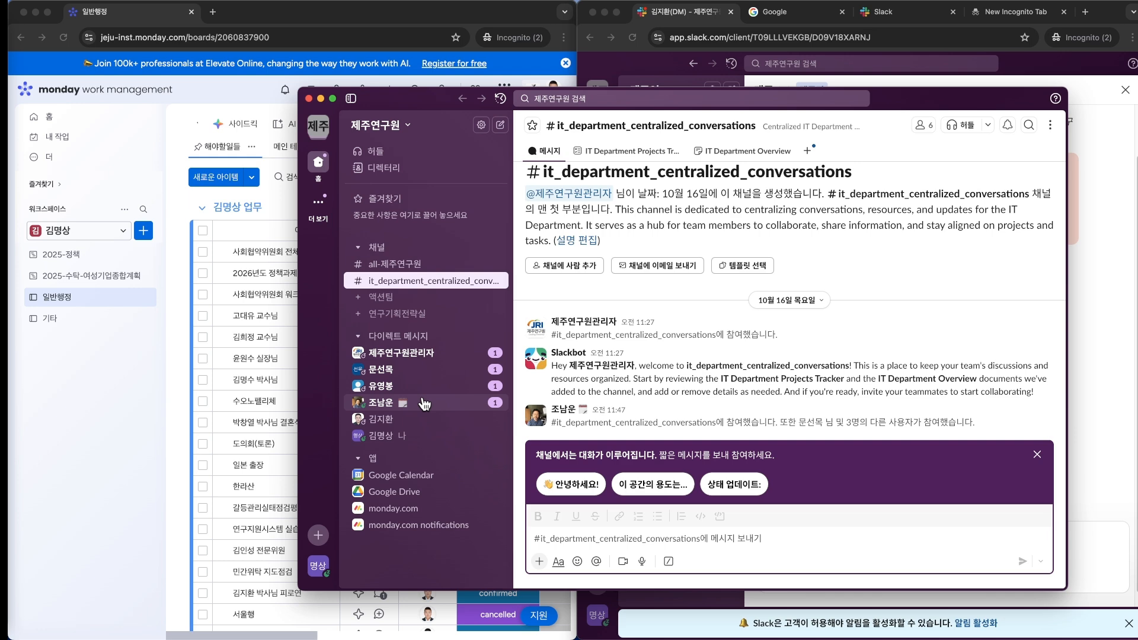
{"action": "left_click", "coordinate": [424, 403]}
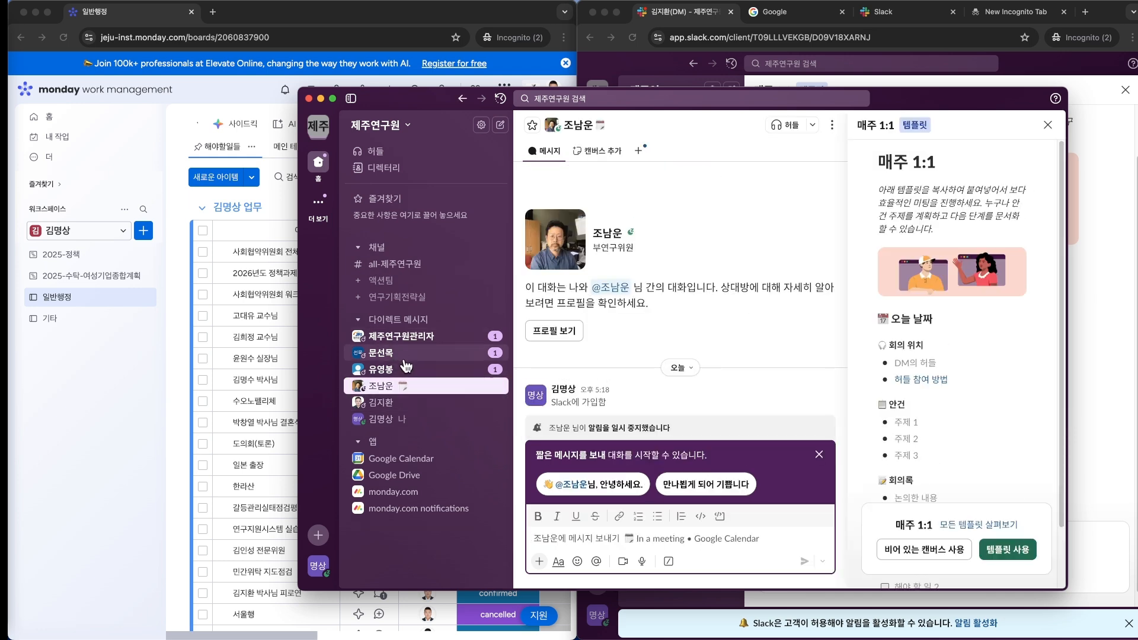
{"action": "left_click", "coordinate": [395, 407]}
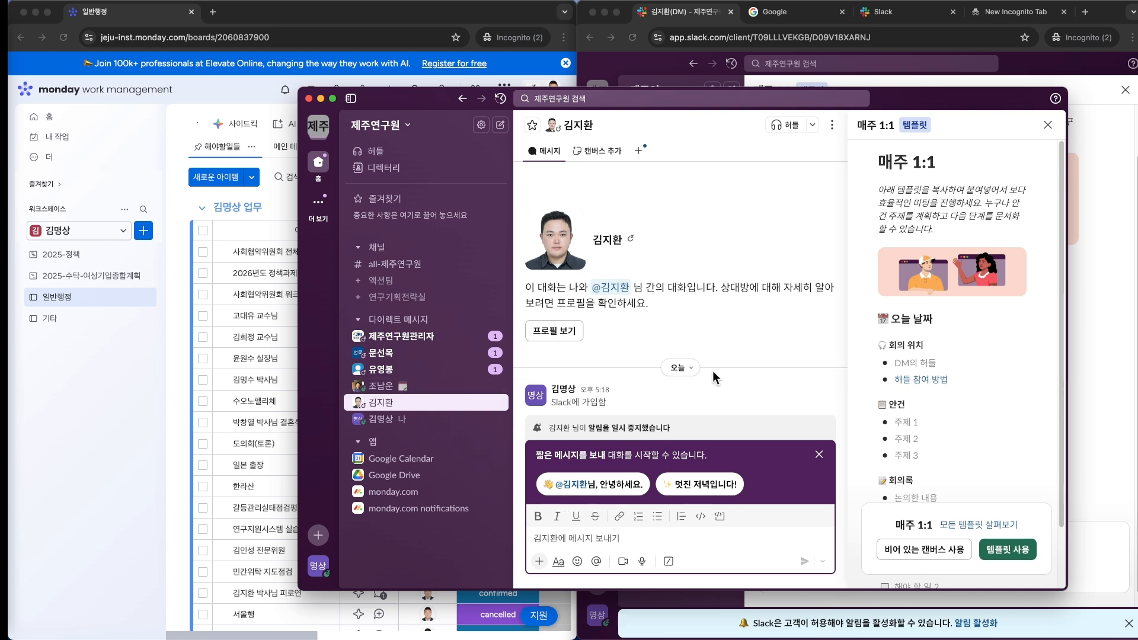
{"action": "left_click", "coordinate": [414, 281]}
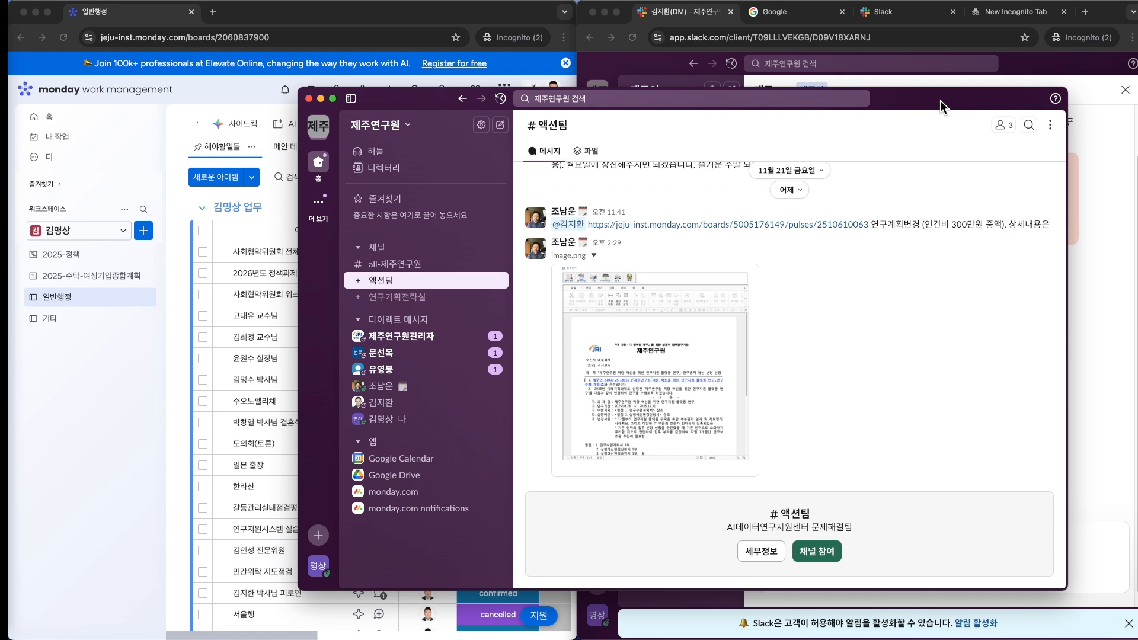
- Browse the #액션팀 history, dismiss a reaction picker, then move the desktop window off-screen
{"action": "left_click_drag", "start_coordinate": [940, 100], "coordinate": [926, 130]}
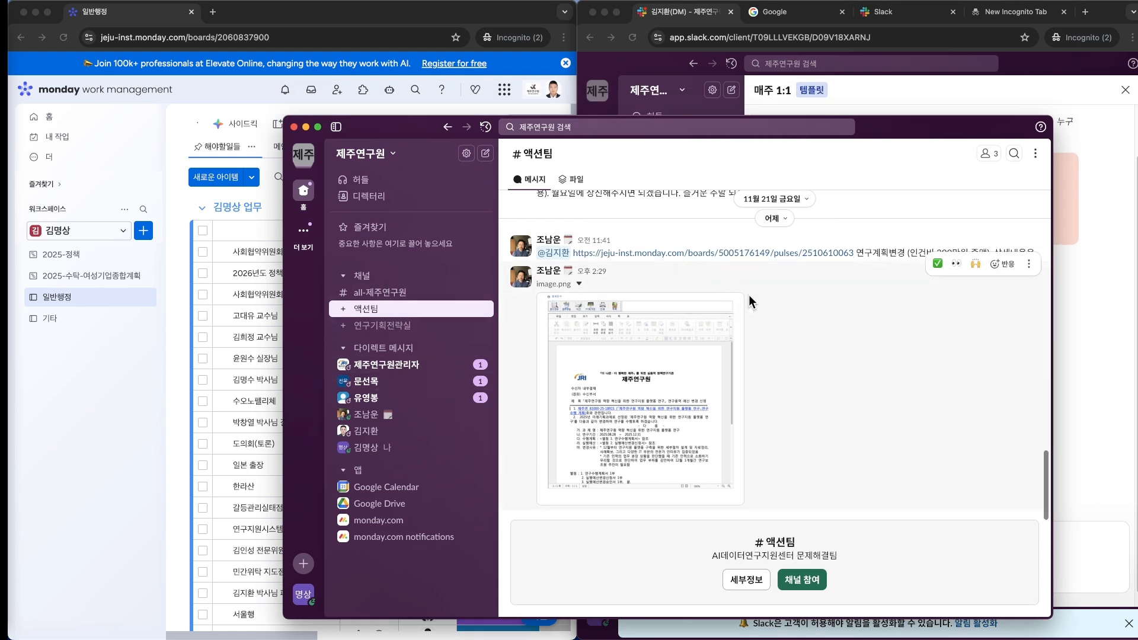
{"action": "scroll", "coordinate": [815, 379], "scroll_direction": "up", "scroll_amount": 15}
{"action": "scroll", "coordinate": [815, 379], "scroll_direction": "up", "scroll_amount": 10}
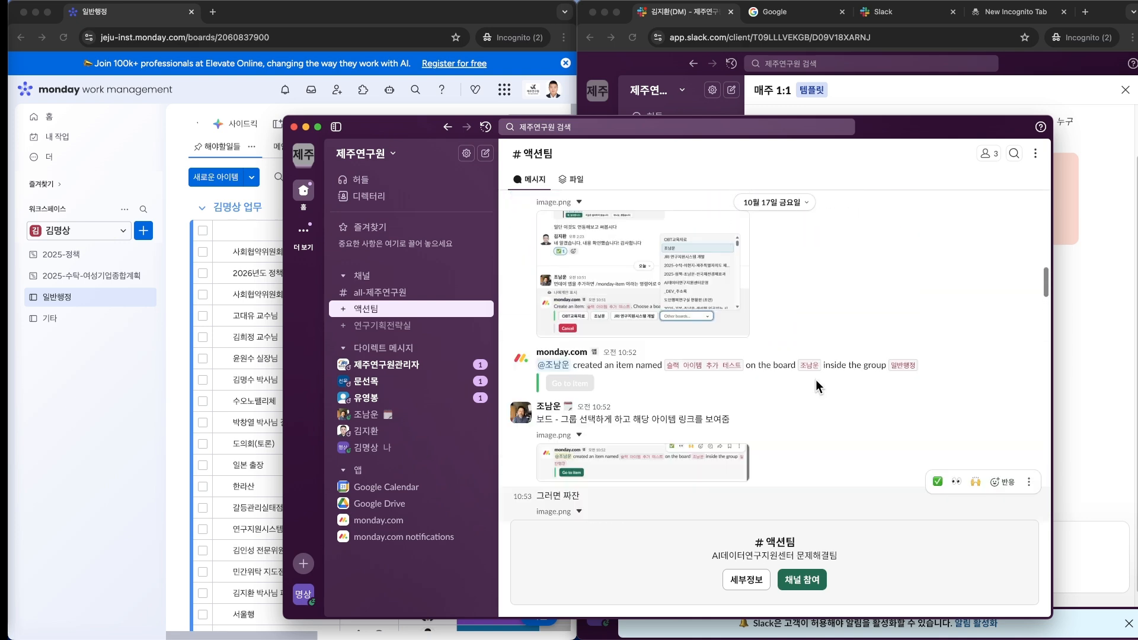
{"action": "scroll", "coordinate": [815, 379], "scroll_direction": "up", "scroll_amount": 10}
{"action": "scroll", "coordinate": [815, 380], "scroll_direction": "up", "scroll_amount": 5}
{"action": "scroll", "coordinate": [815, 379], "scroll_direction": "down", "scroll_amount": 15}
{"action": "scroll", "coordinate": [815, 379], "scroll_direction": "down", "scroll_amount": 10}
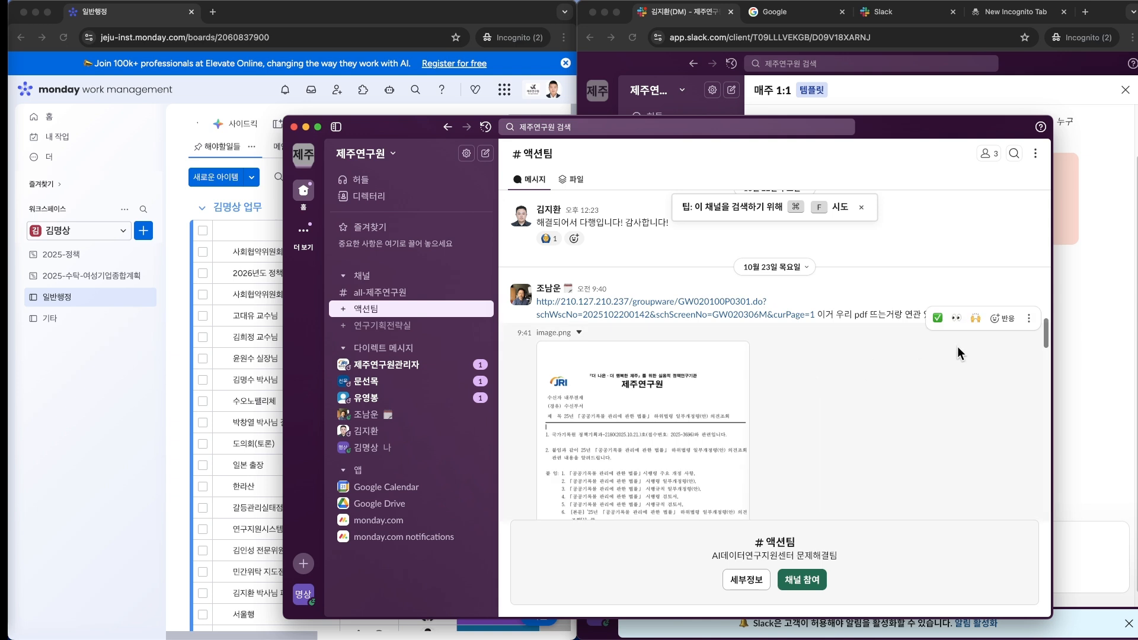
{"action": "left_click", "coordinate": [1001, 318]}
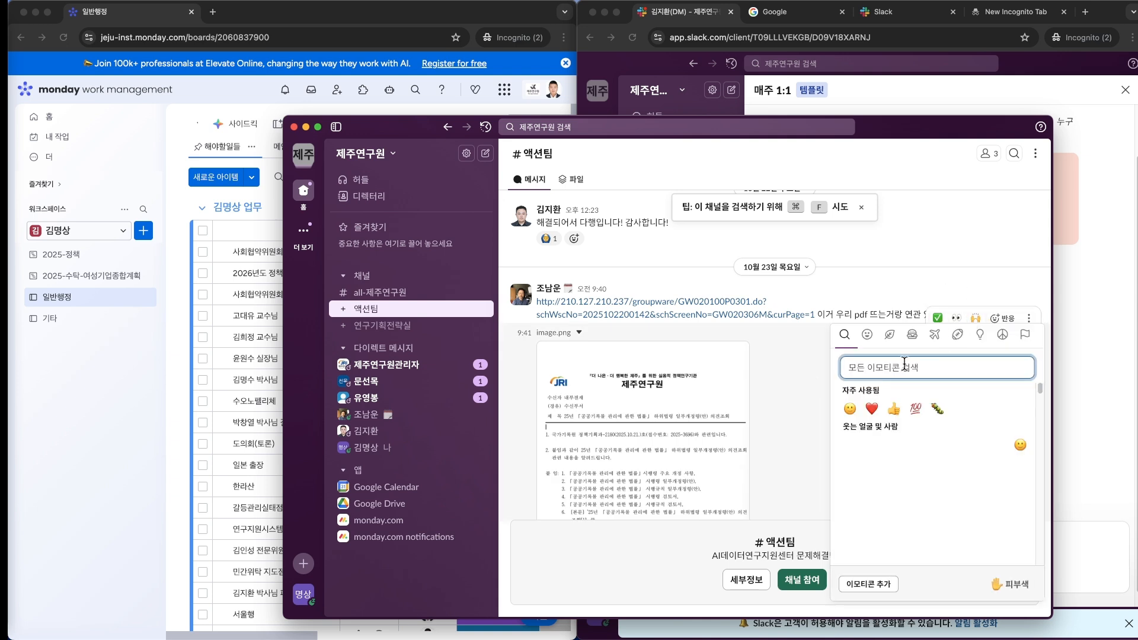
{"action": "left_click", "coordinate": [917, 409]}
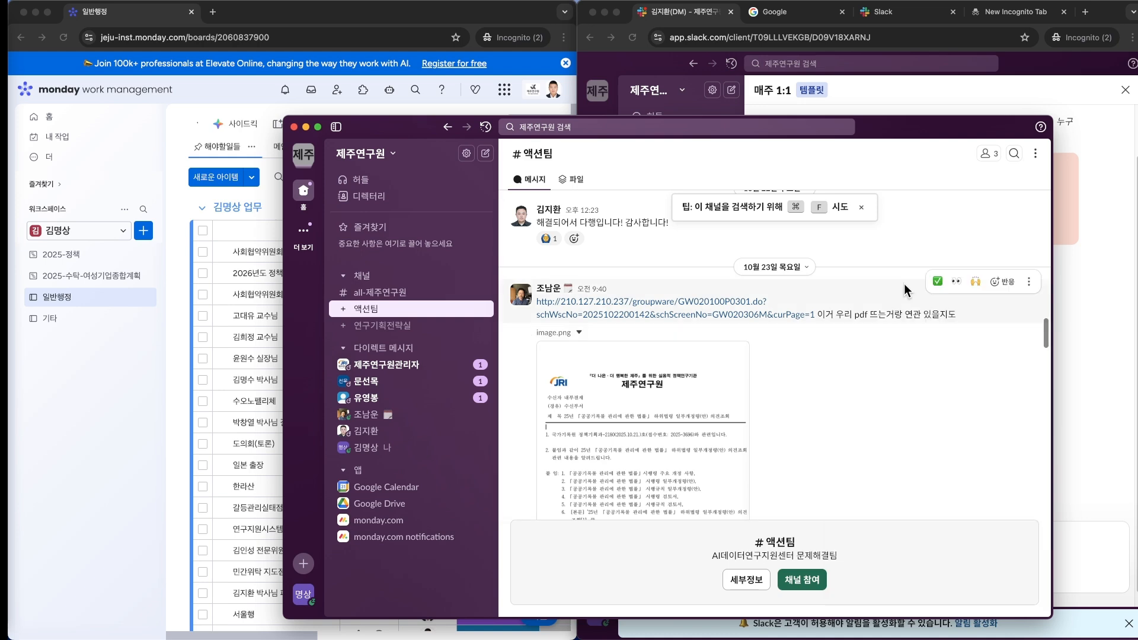
{"action": "left_click_drag", "start_coordinate": [931, 124], "coordinate": [0, 163]}
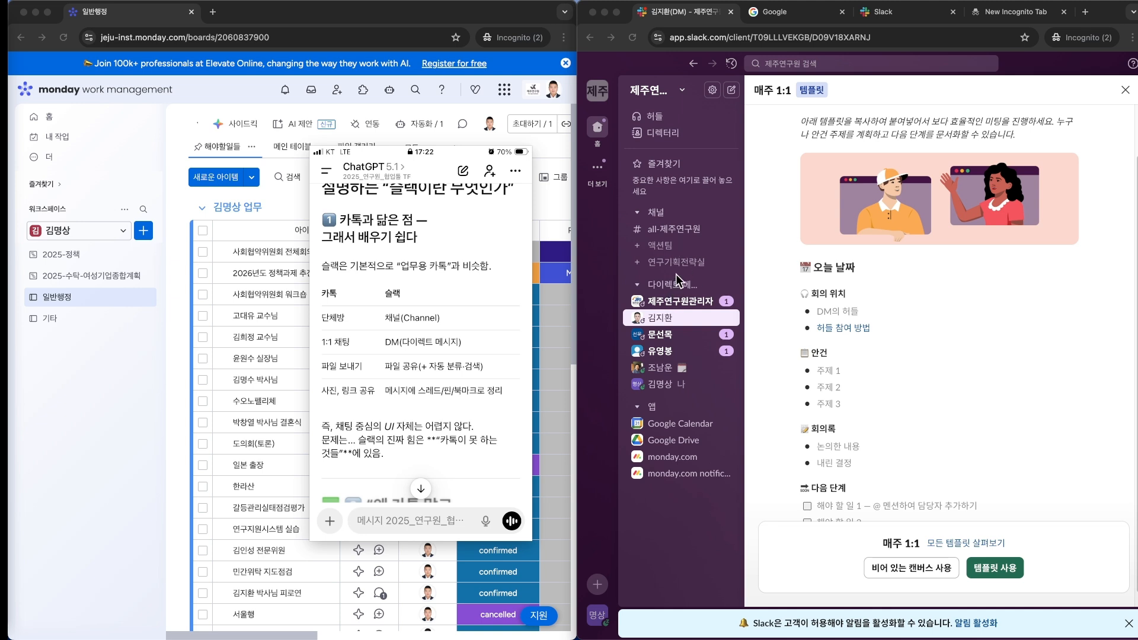
- Switch to browser Slack and open the #all-제주연구원 channel
{"action": "left_click", "coordinate": [681, 228]}
{"action": "left_click", "coordinate": [683, 231]}
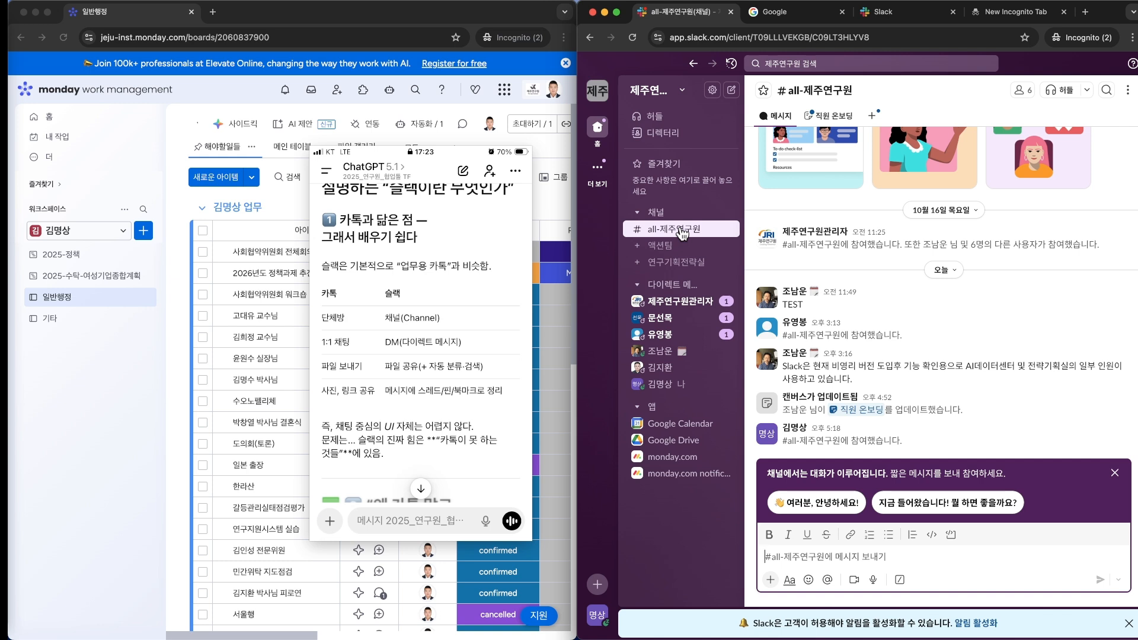
- Preview the #연구기획전략실 channel from the Channels list
{"action": "left_click", "coordinate": [675, 262]}
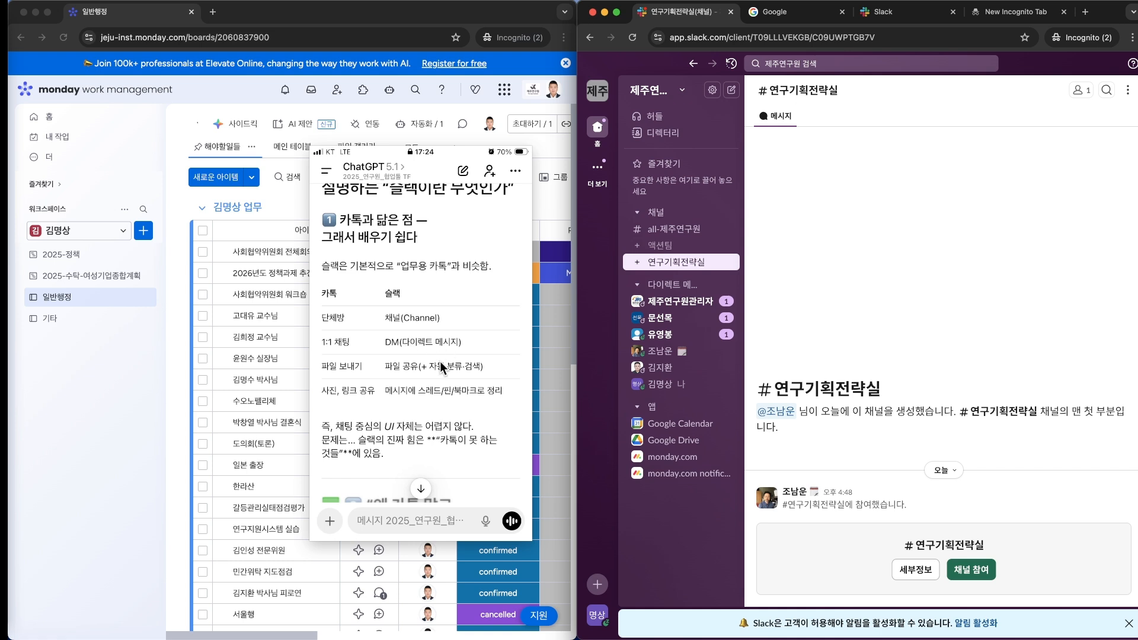
- Scroll the mirrored ChatGPT reply to section (2) on project, team, notice and TF channels
{"action": "scroll", "coordinate": [440, 365], "scroll_direction": "down", "scroll_amount": 1}
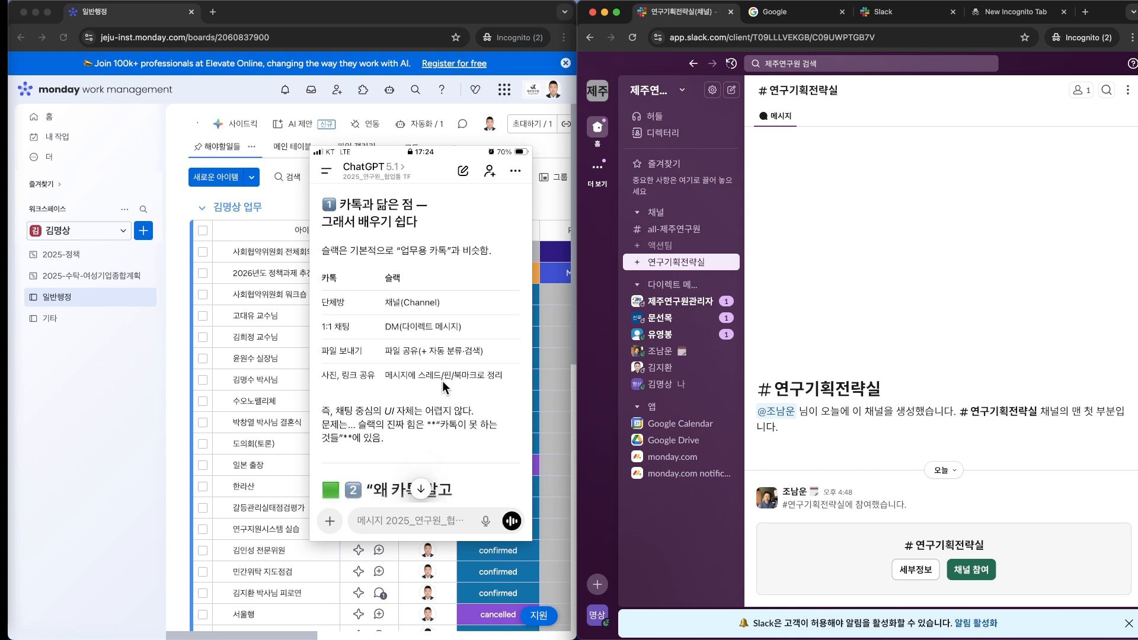
{"action": "scroll", "coordinate": [442, 381], "scroll_direction": "down", "scroll_amount": 1}
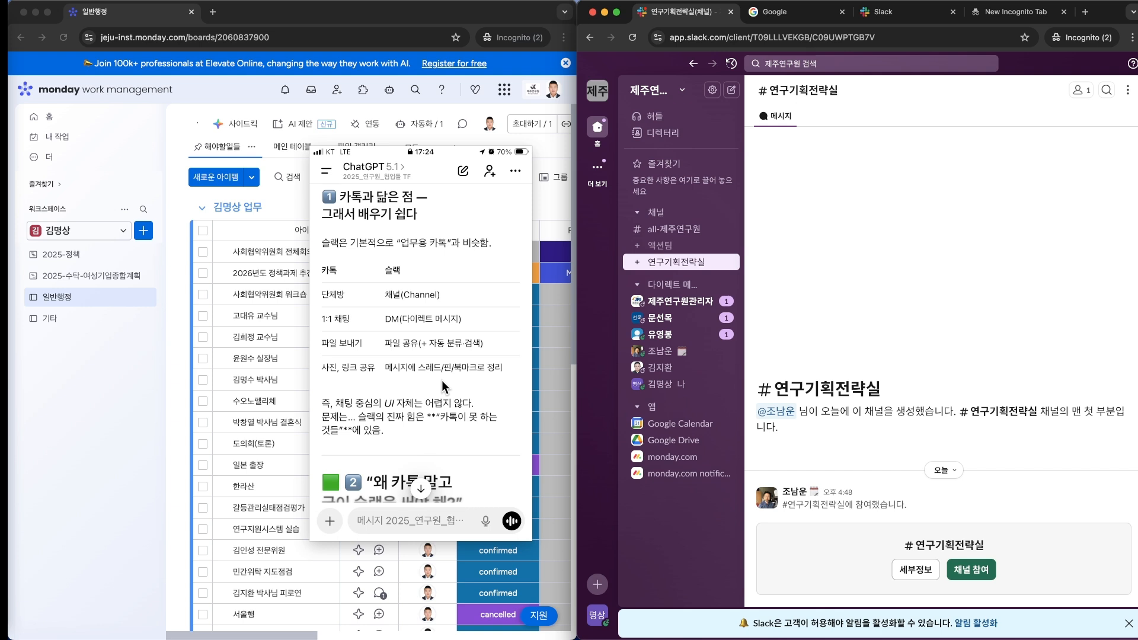
{"action": "scroll", "coordinate": [484, 422], "scroll_direction": "down", "scroll_amount": 5}
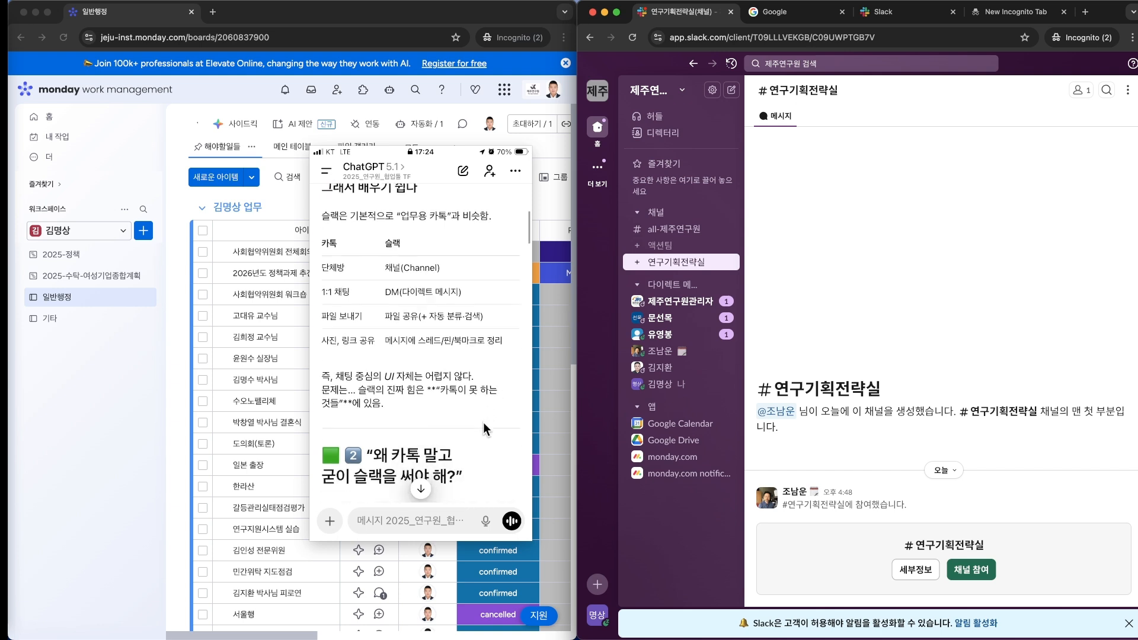
{"action": "scroll", "coordinate": [483, 422], "scroll_direction": "down", "scroll_amount": 3}
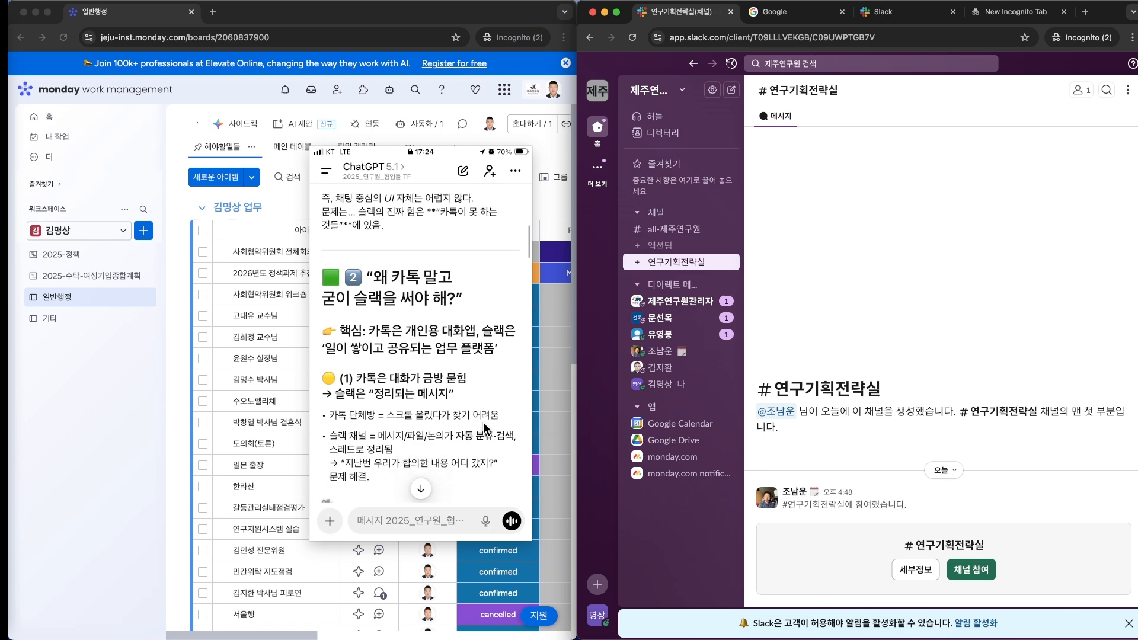
{"action": "scroll", "coordinate": [482, 422], "scroll_direction": "down", "scroll_amount": 3}
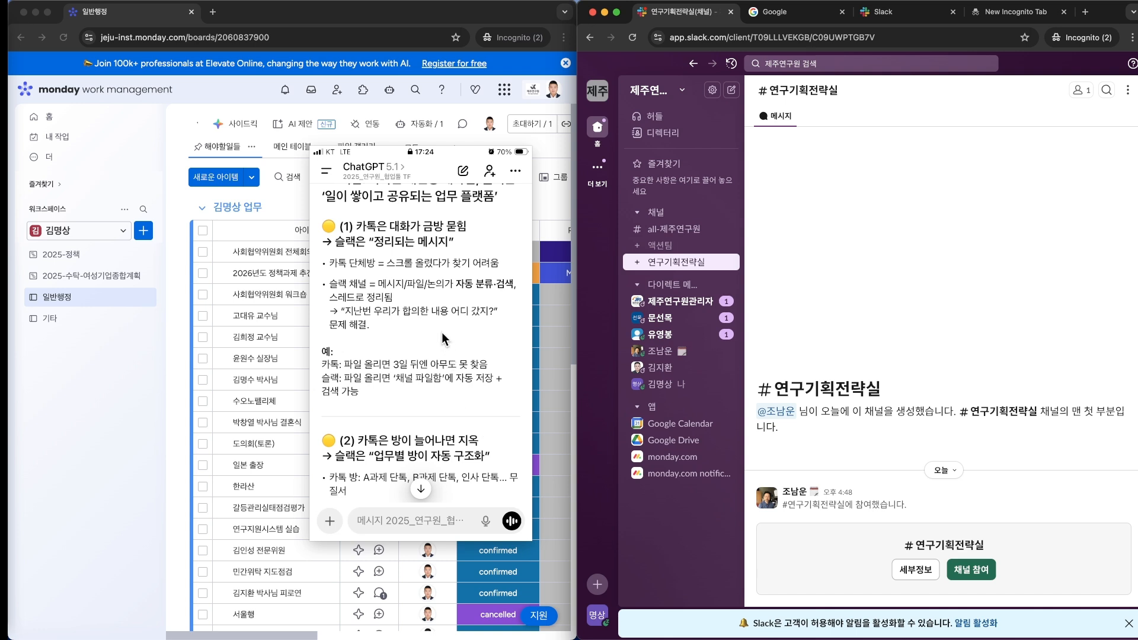
{"action": "scroll", "coordinate": [442, 332], "scroll_direction": "down", "scroll_amount": 2}
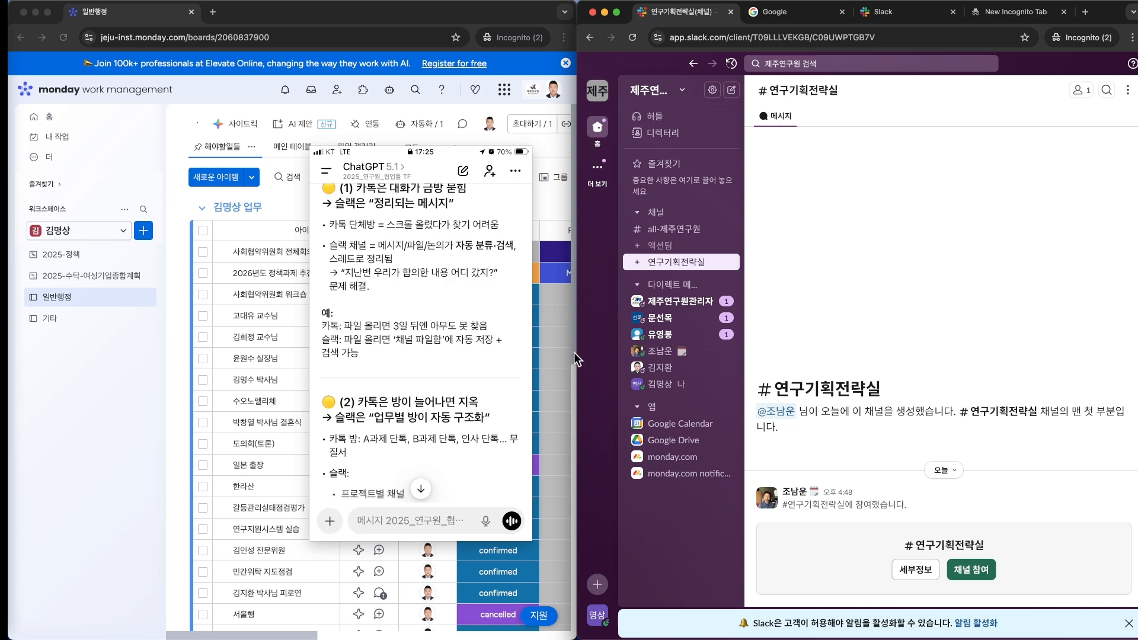
{"action": "scroll", "coordinate": [442, 396], "scroll_direction": "down", "scroll_amount": 2}
{"action": "scroll", "coordinate": [442, 396], "scroll_direction": "down", "scroll_amount": 5}
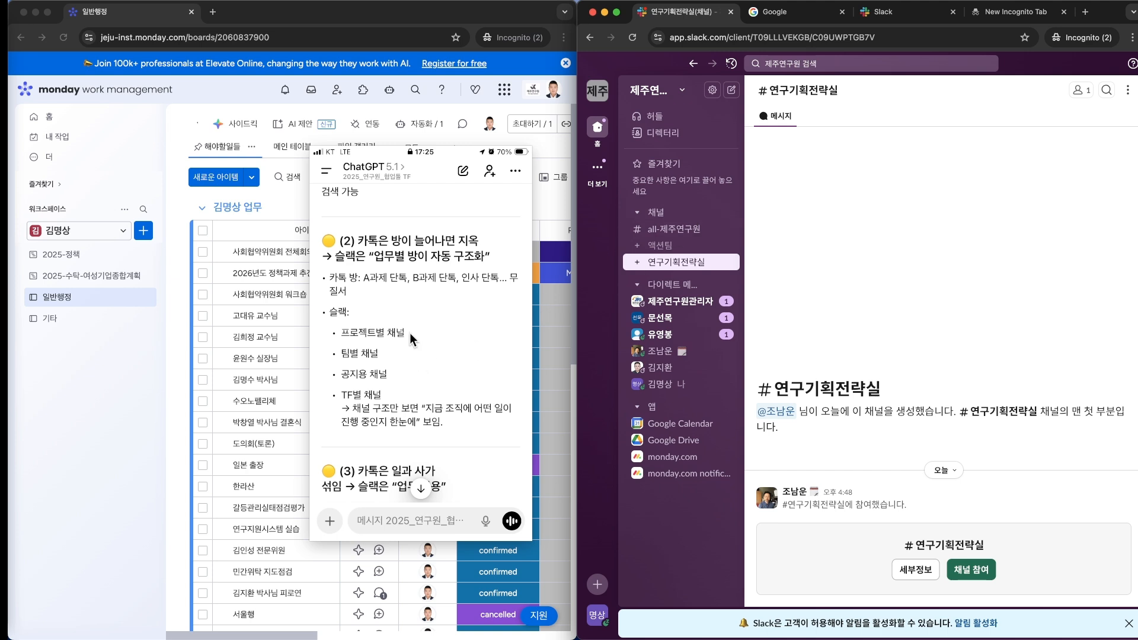
{"action": "scroll", "coordinate": [410, 333], "scroll_direction": "down", "scroll_amount": 2}
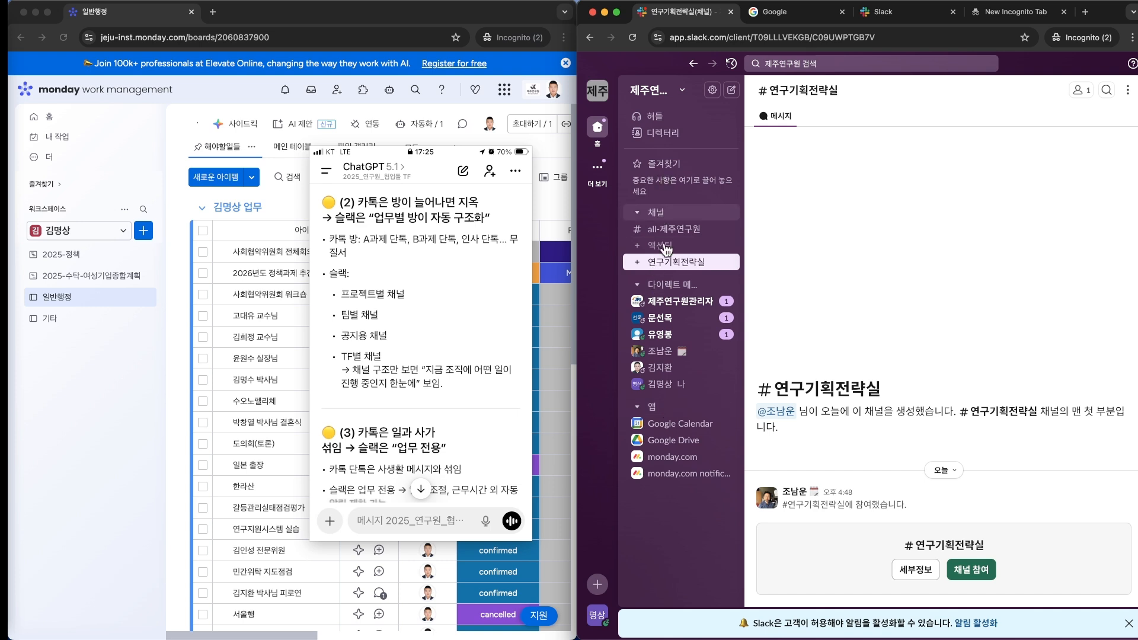
- Scroll on to section (4), Slack as a searchable document archive
{"action": "scroll", "coordinate": [371, 367], "scroll_direction": "down", "scroll_amount": 3}
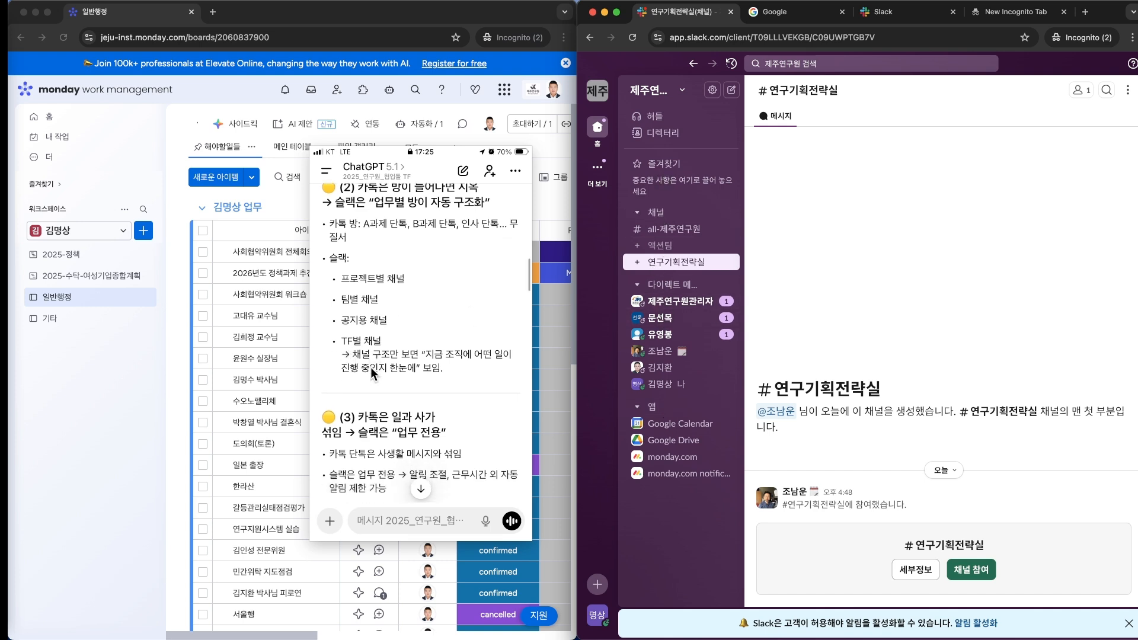
{"action": "scroll", "coordinate": [371, 367], "scroll_direction": "down", "scroll_amount": 2}
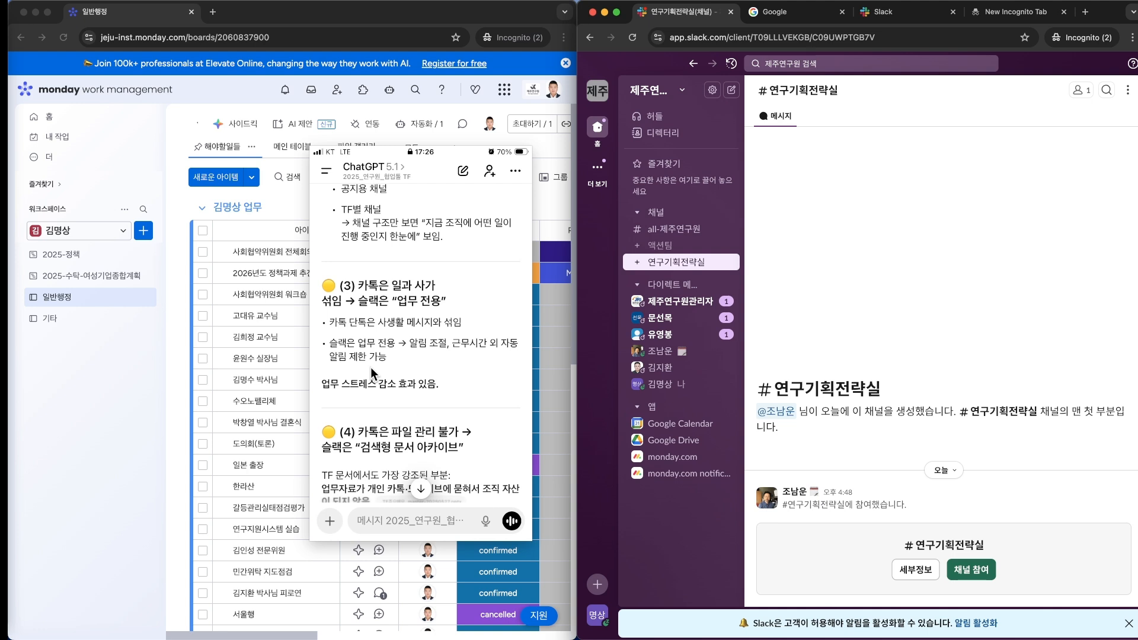
{"action": "scroll", "coordinate": [373, 376], "scroll_direction": "down", "scroll_amount": 3}
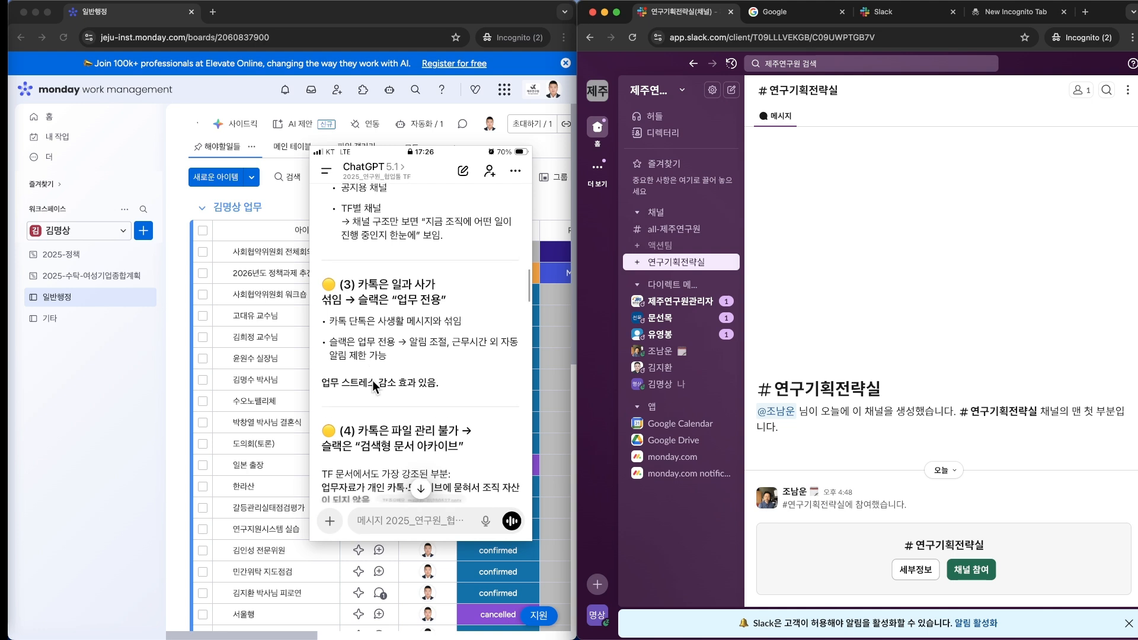
{"action": "scroll", "coordinate": [372, 384], "scroll_direction": "down", "scroll_amount": 5}
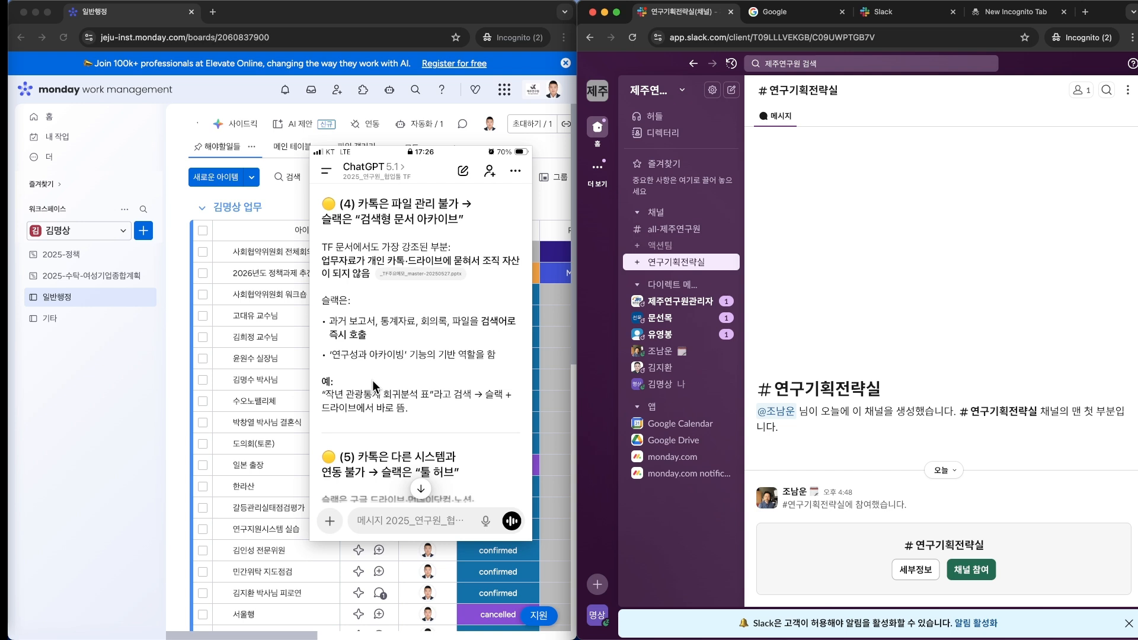
- Read the ChatGPT reply to its closing offers, then drag the iPhone Mirroring window off-screen
{"action": "scroll", "coordinate": [383, 399], "scroll_direction": "down", "scroll_amount": 4}
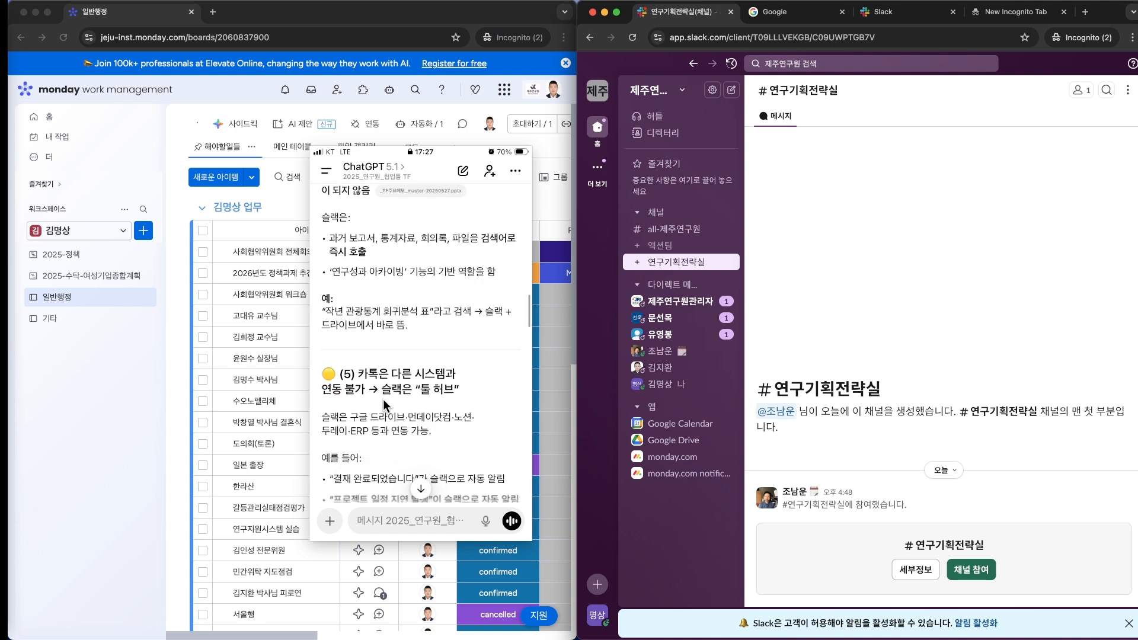
{"action": "scroll", "coordinate": [383, 400], "scroll_direction": "down", "scroll_amount": 4}
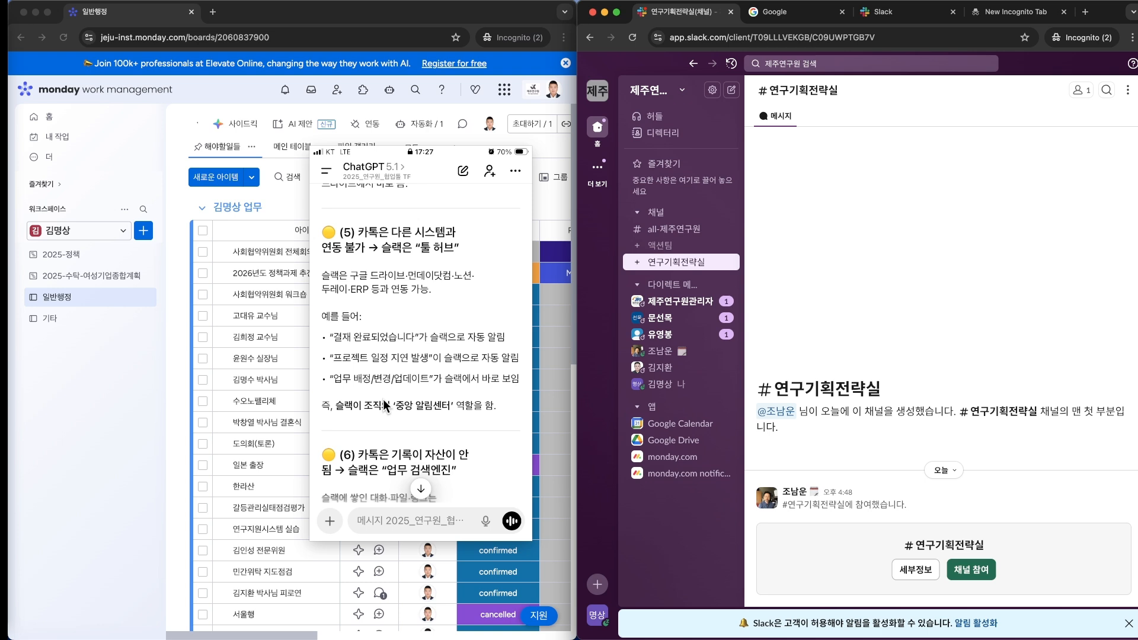
{"action": "scroll", "coordinate": [385, 399], "scroll_direction": "down", "scroll_amount": 3}
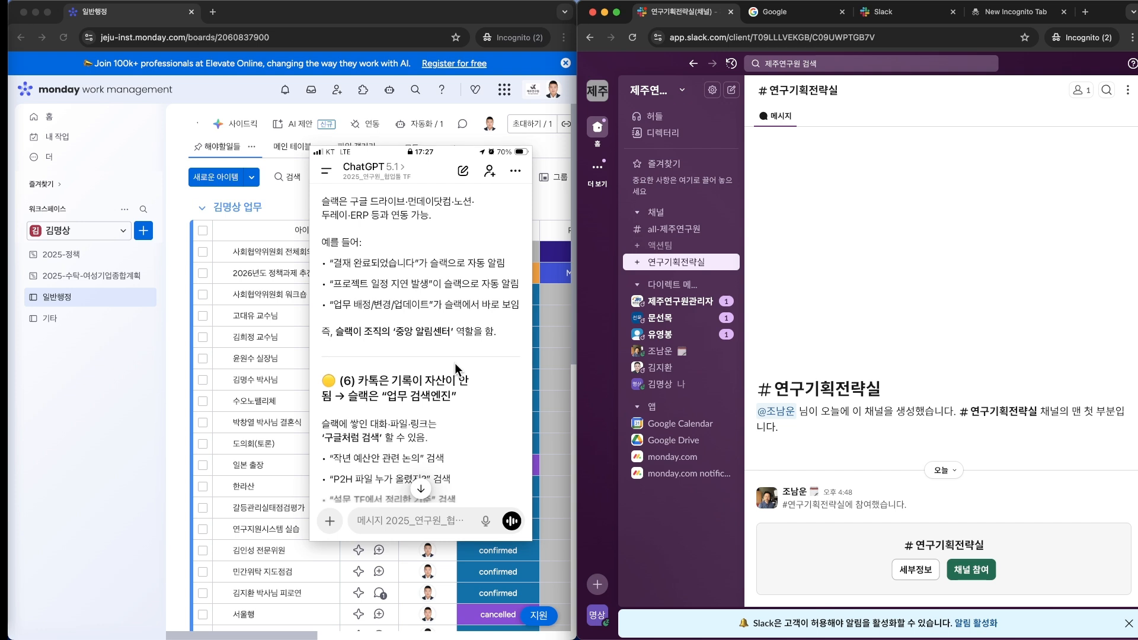
{"action": "scroll", "coordinate": [454, 363], "scroll_direction": "down", "scroll_amount": 2}
{"action": "scroll", "coordinate": [454, 363], "scroll_direction": "down", "scroll_amount": 4}
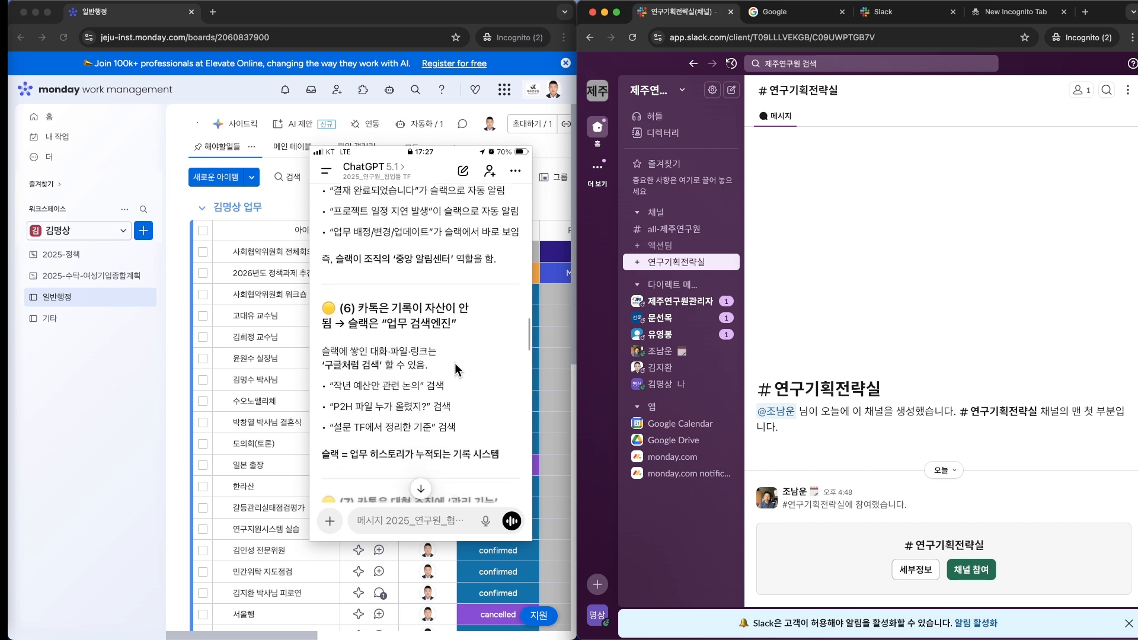
{"action": "scroll", "coordinate": [454, 363], "scroll_direction": "down", "scroll_amount": 3}
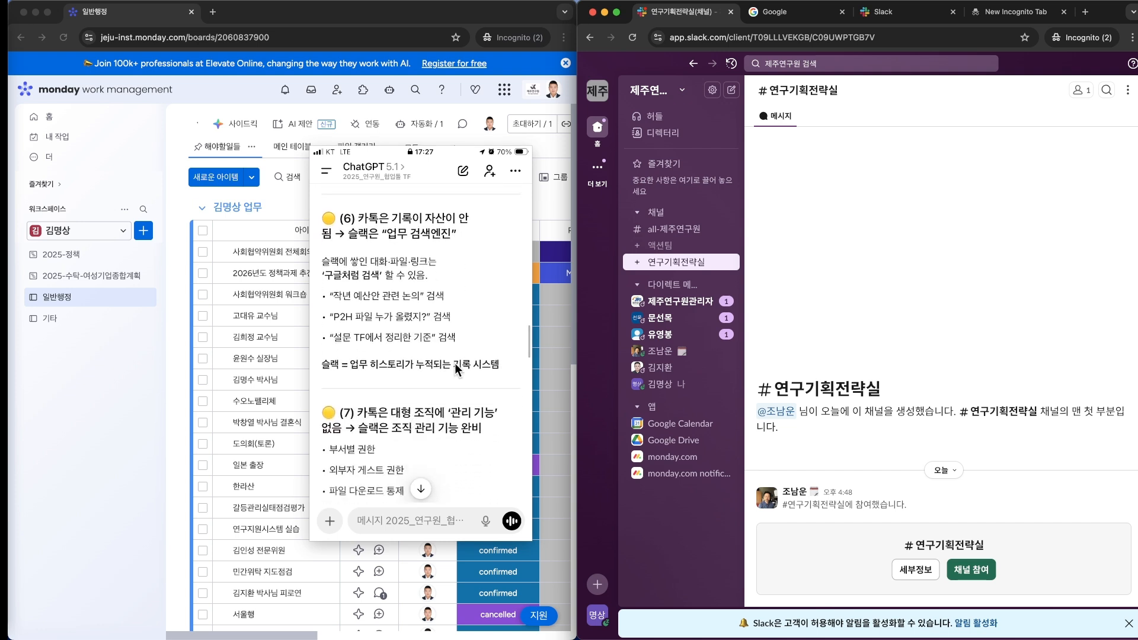
{"action": "scroll", "coordinate": [455, 365], "scroll_direction": "down", "scroll_amount": 1}
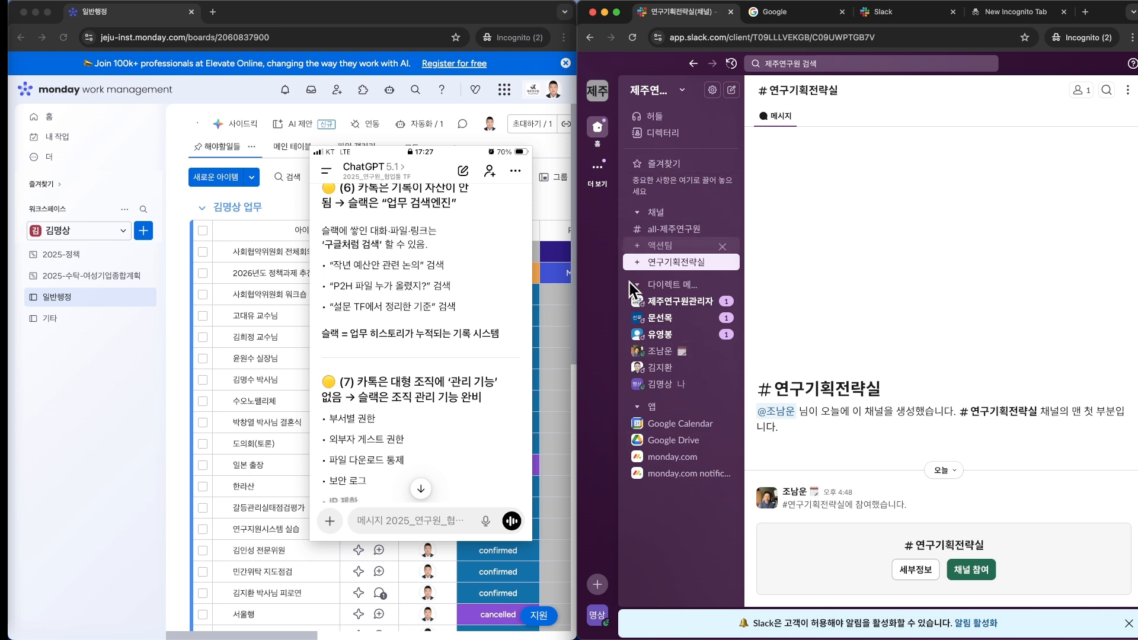
{"action": "scroll", "coordinate": [421, 413], "scroll_direction": "down", "scroll_amount": 3}
{"action": "scroll", "coordinate": [421, 413], "scroll_direction": "down", "scroll_amount": 8}
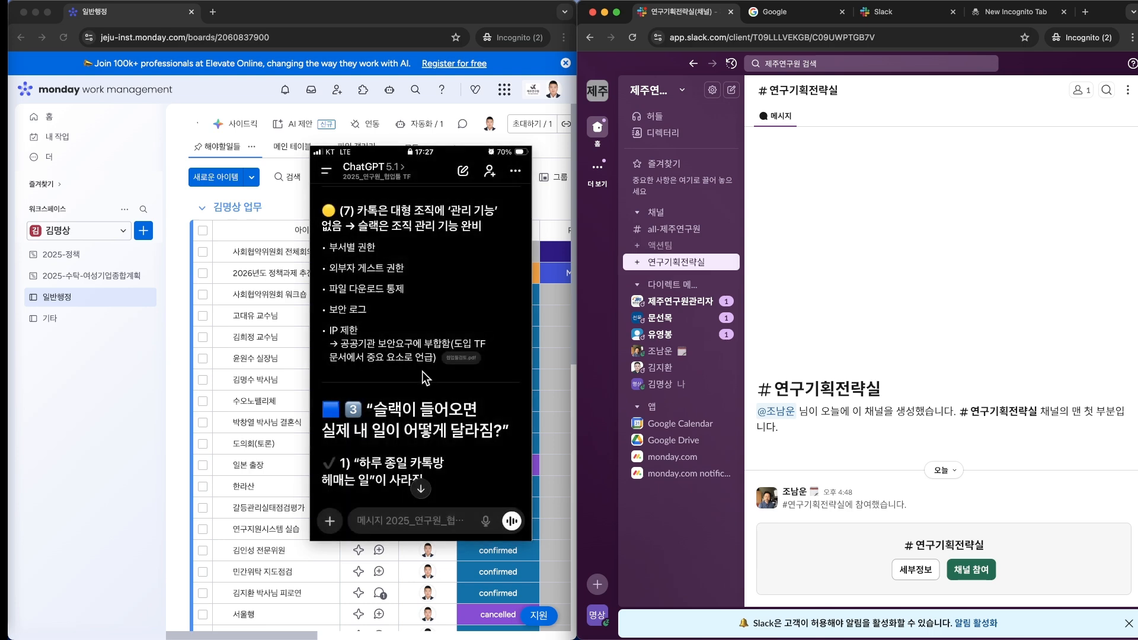
{"action": "scroll", "coordinate": [421, 374], "scroll_direction": "down", "scroll_amount": 2}
{"action": "scroll", "coordinate": [422, 373], "scroll_direction": "down", "scroll_amount": 10}
{"action": "scroll", "coordinate": [422, 373], "scroll_direction": "down", "scroll_amount": 3}
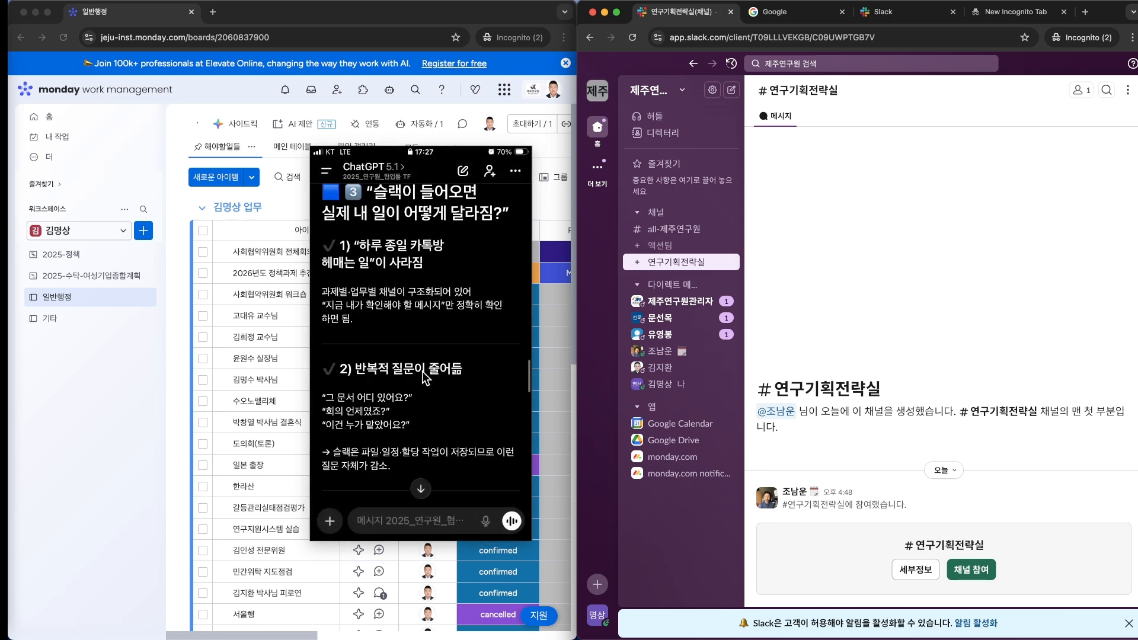
{"action": "scroll", "coordinate": [423, 377], "scroll_direction": "up", "scroll_amount": 3}
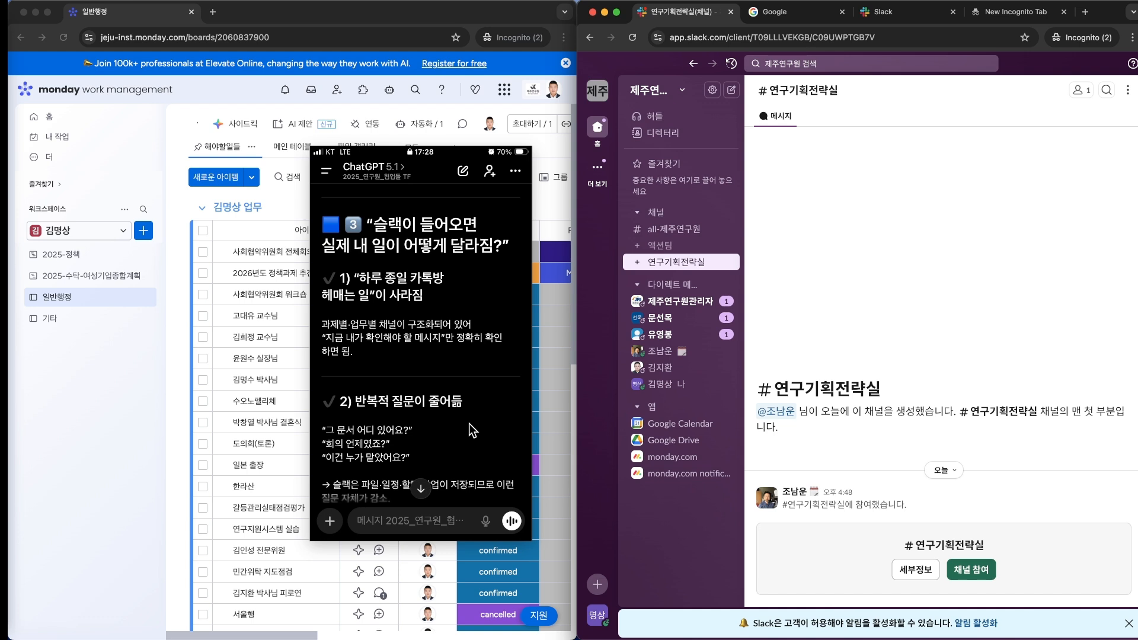
{"action": "scroll", "coordinate": [468, 423], "scroll_direction": "down", "scroll_amount": 3}
{"action": "scroll", "coordinate": [468, 423], "scroll_direction": "down", "scroll_amount": 3}
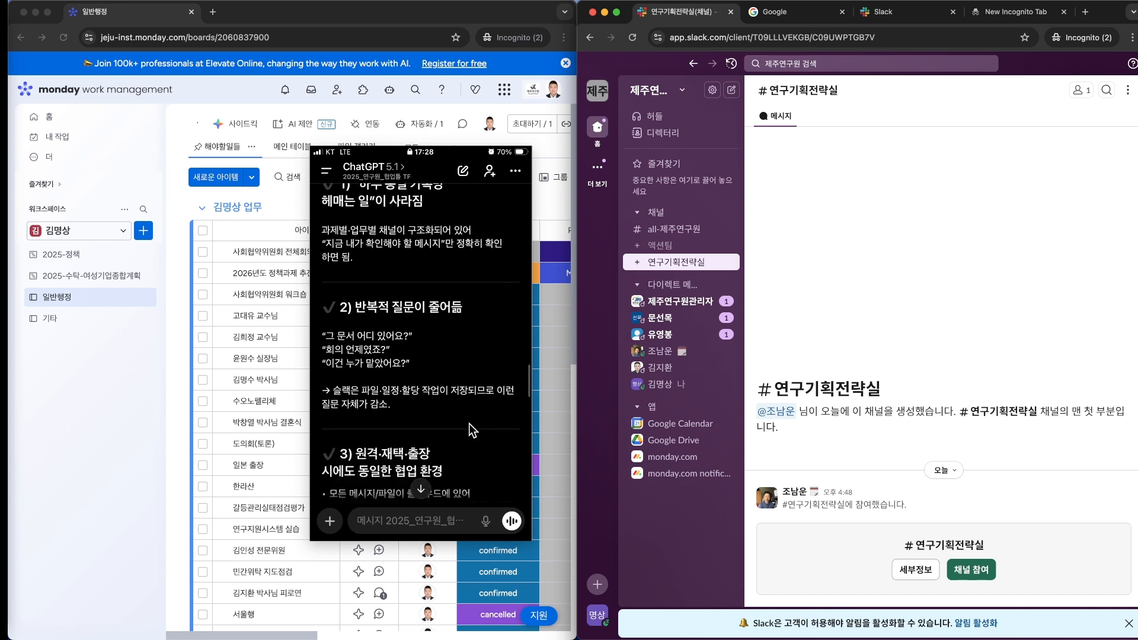
{"action": "scroll", "coordinate": [468, 423], "scroll_direction": "down", "scroll_amount": 5}
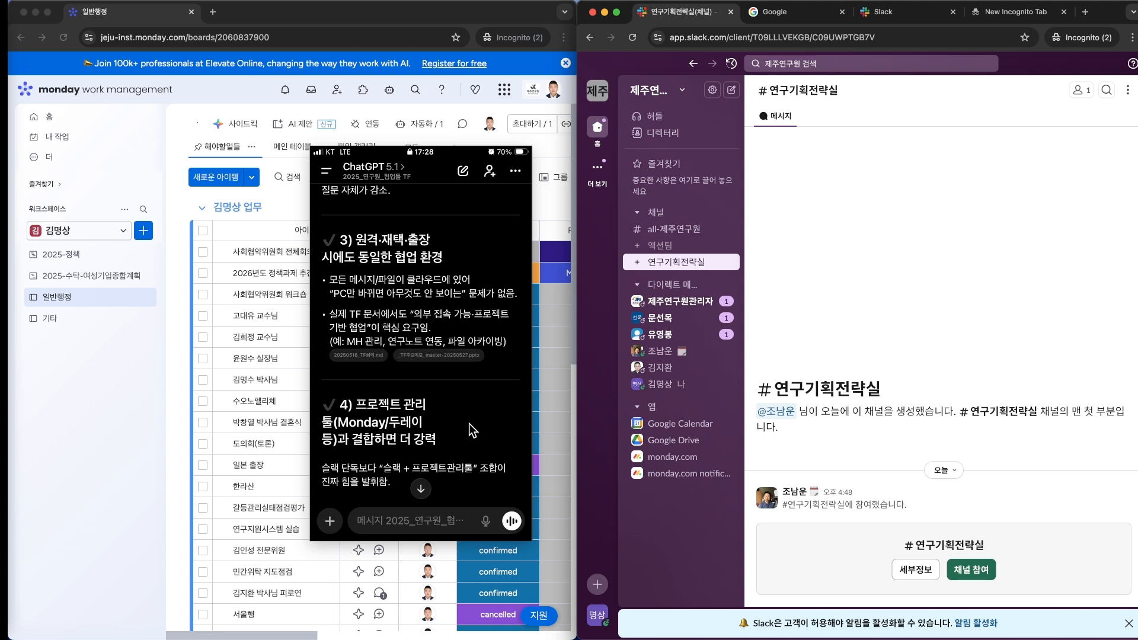
{"action": "scroll", "coordinate": [468, 423], "scroll_direction": "down", "scroll_amount": 5}
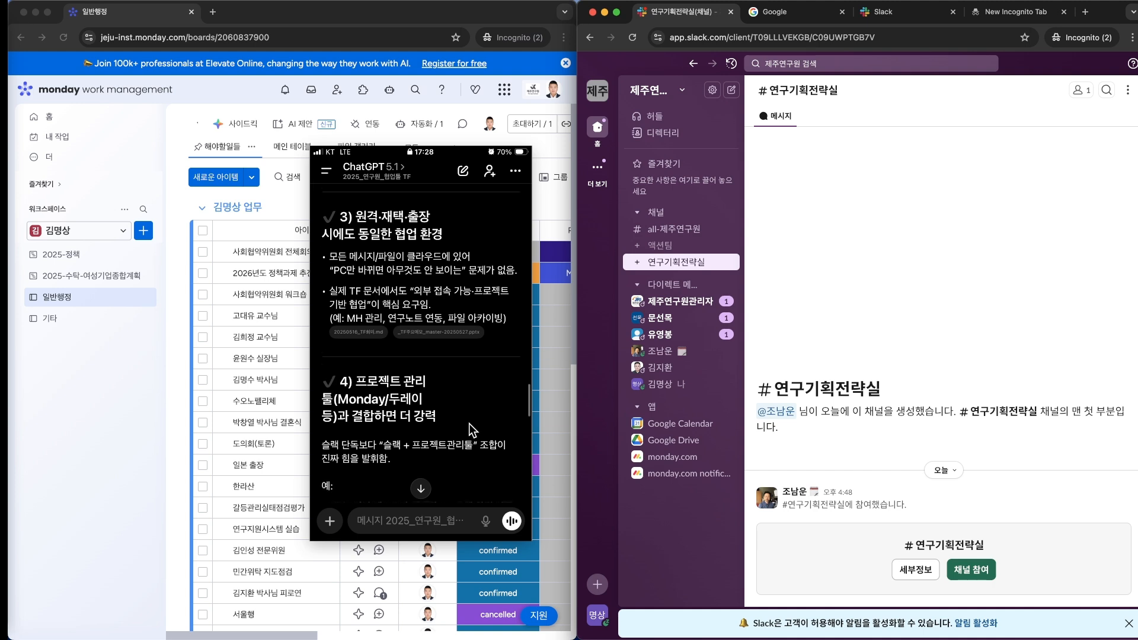
{"action": "scroll", "coordinate": [468, 423], "scroll_direction": "down", "scroll_amount": 2}
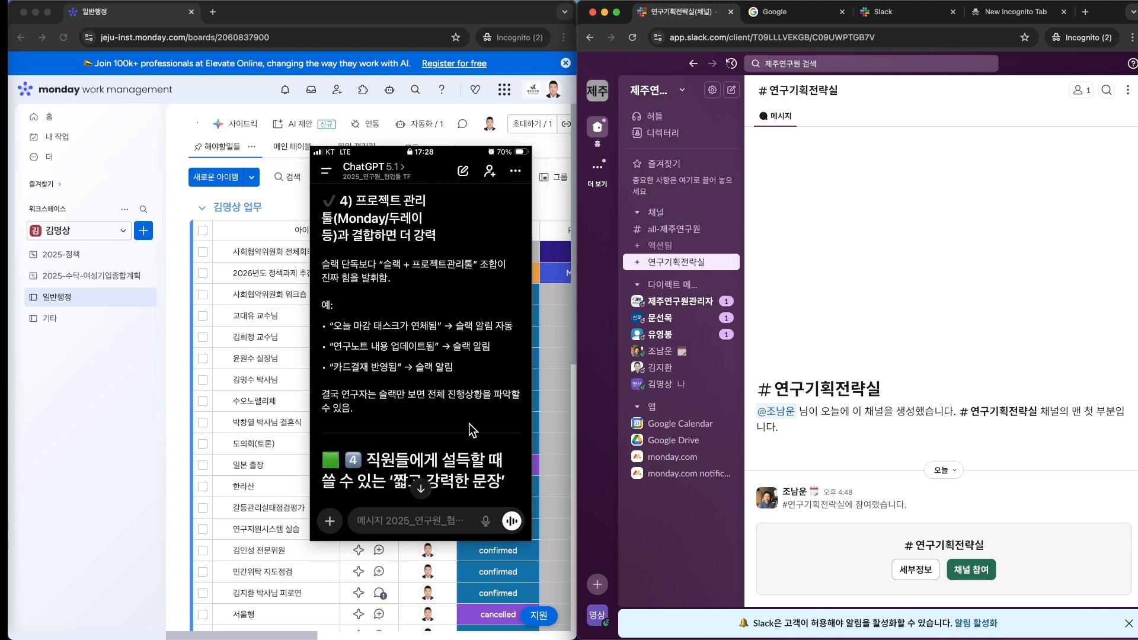
{"action": "scroll", "coordinate": [469, 423], "scroll_direction": "down", "scroll_amount": 5}
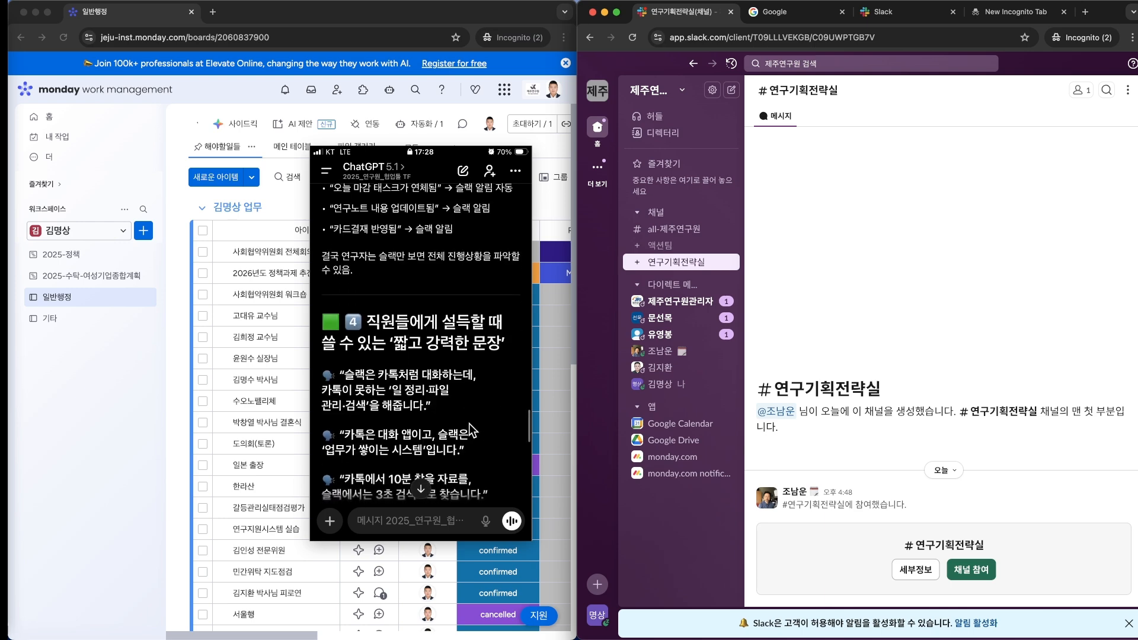
{"action": "scroll", "coordinate": [468, 423], "scroll_direction": "down", "scroll_amount": 5}
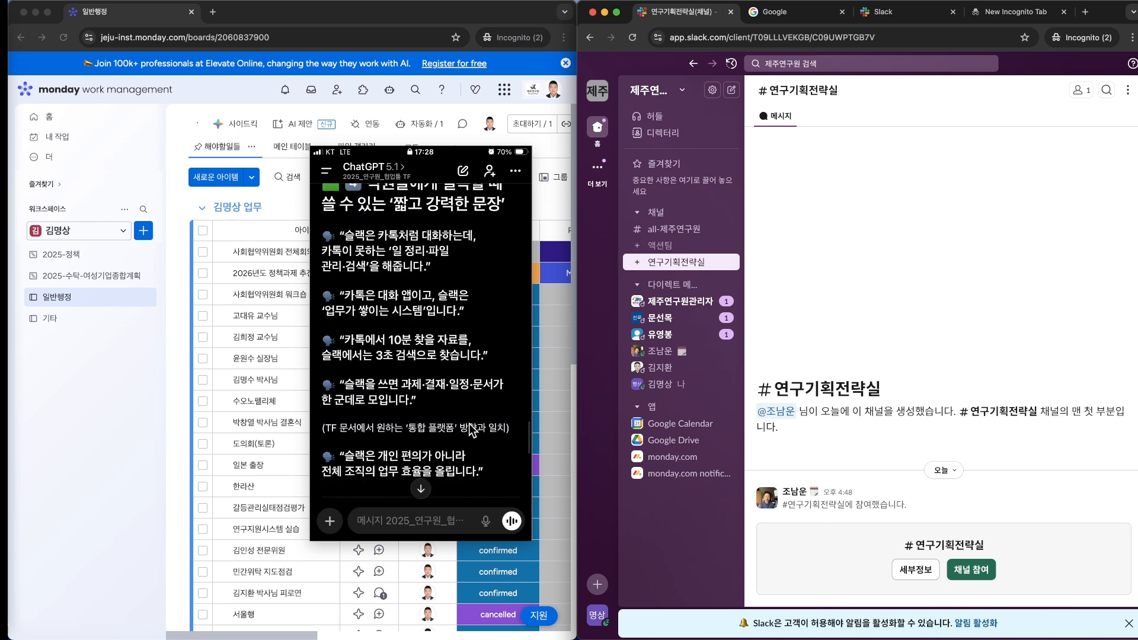
{"action": "scroll", "coordinate": [468, 423], "scroll_direction": "down", "scroll_amount": 7}
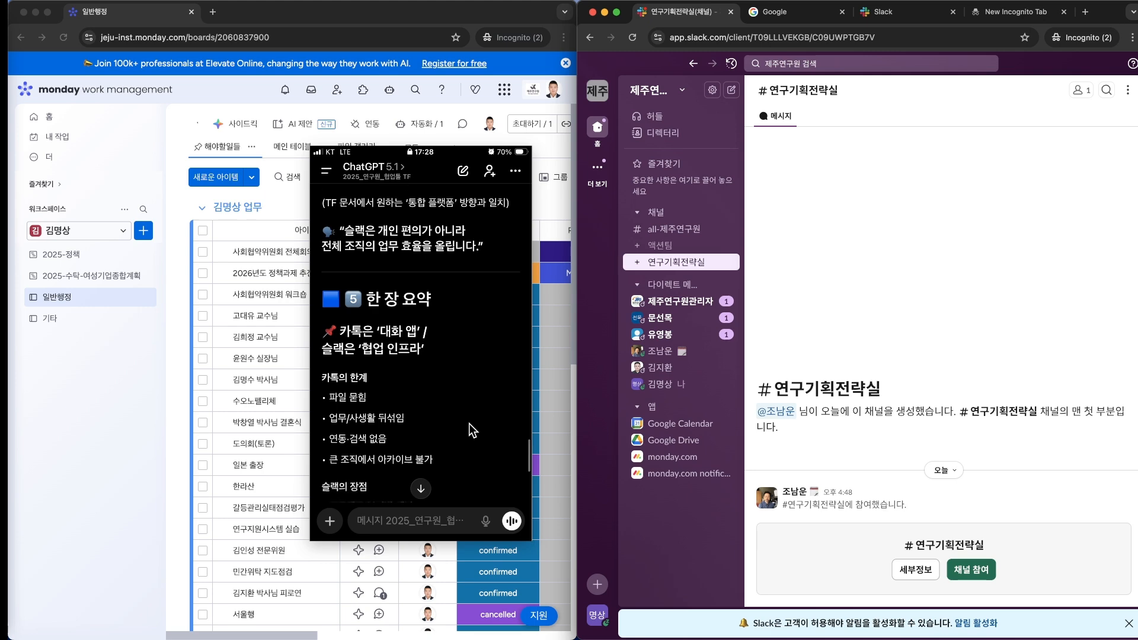
{"action": "scroll", "coordinate": [468, 423], "scroll_direction": "down", "scroll_amount": 7}
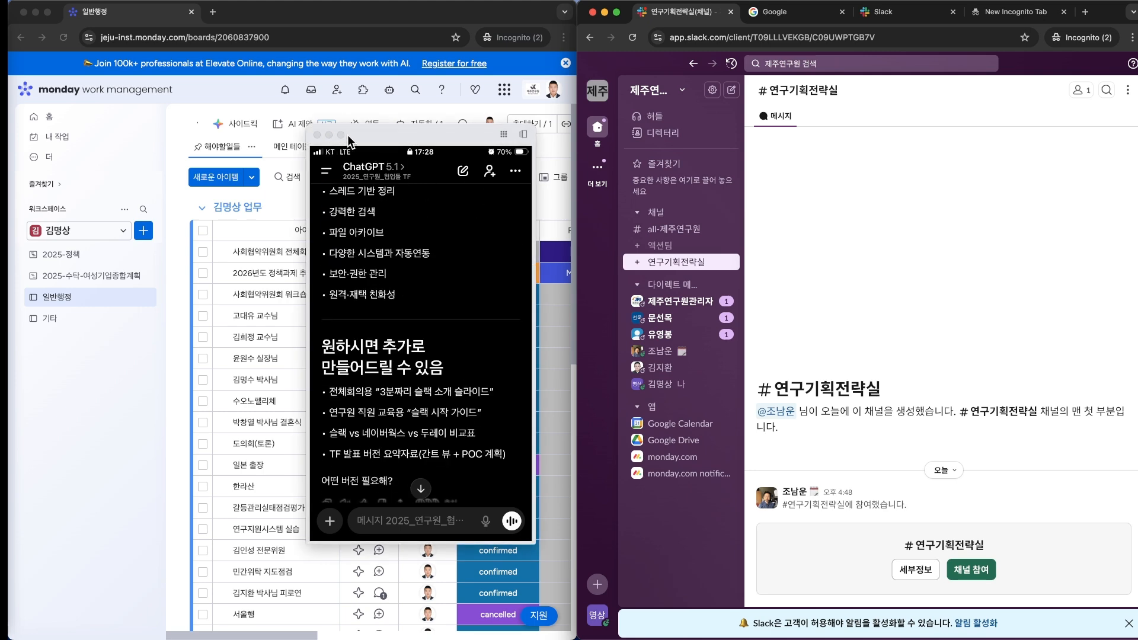
{"action": "mouse_move", "coordinate": [382, 172]}
{"action": "left_click_drag", "start_coordinate": [382, 166], "coordinate": [0, 311]}
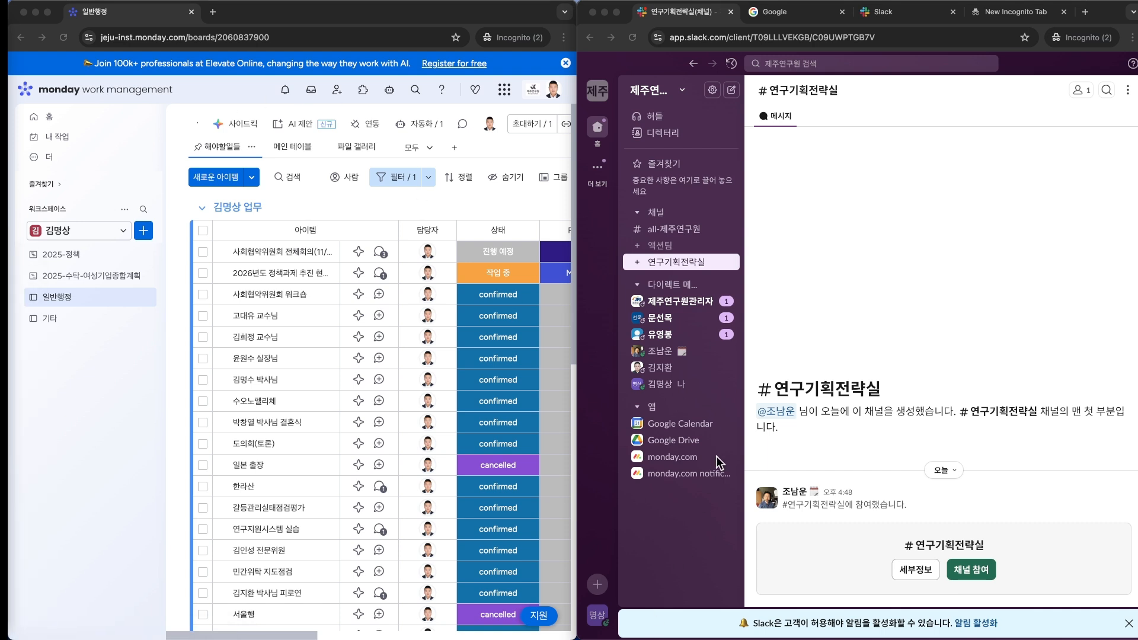
- Close the duplicate monday.com and Slack tabs, keeping the monday.com DM tab on its 정보 page
{"action": "left_click", "coordinate": [681, 502]}
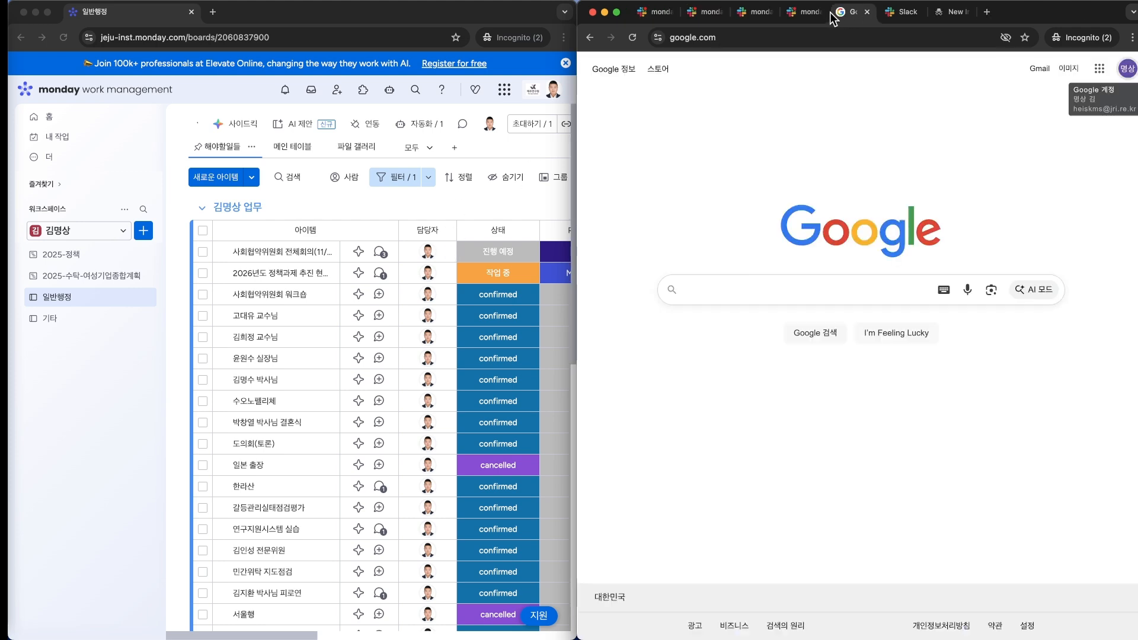
{"action": "left_click", "coordinate": [811, 13]}
{"action": "left_click", "coordinate": [815, 12]}
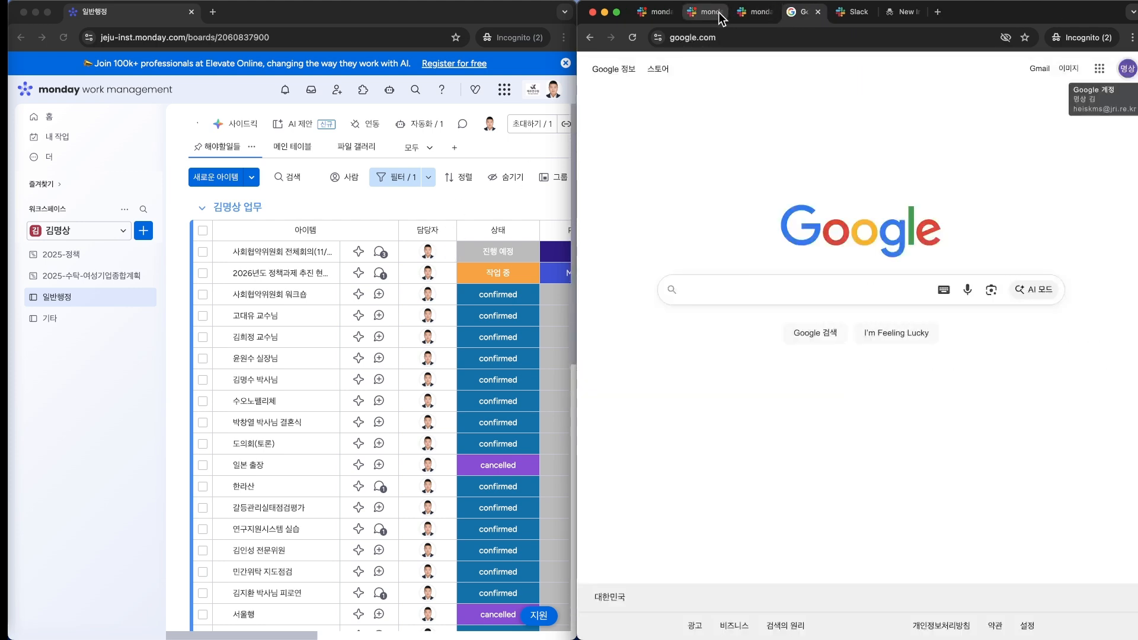
{"action": "left_click", "coordinate": [764, 13]}
{"action": "left_click", "coordinate": [772, 12]}
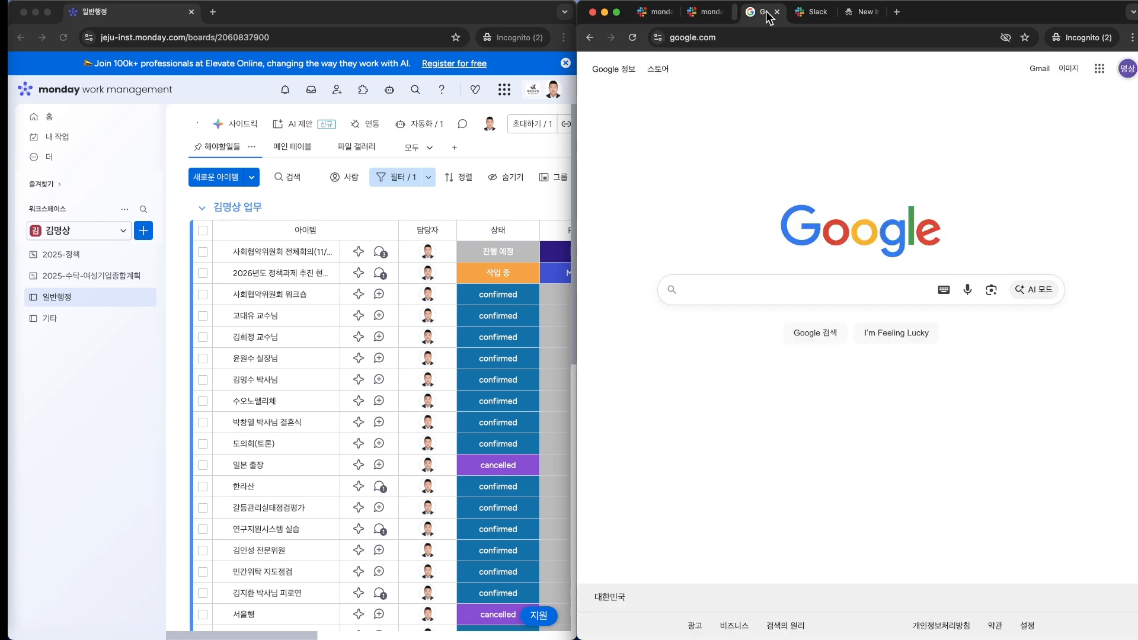
{"action": "left_click", "coordinate": [709, 13]}
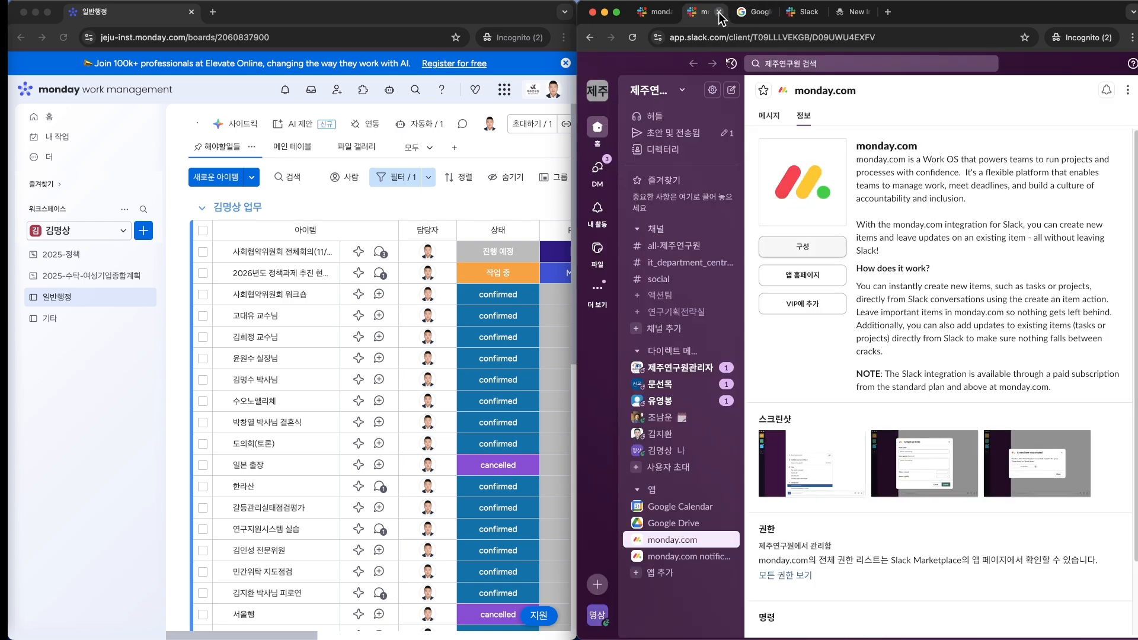
{"action": "left_click", "coordinate": [719, 12]}
{"action": "left_click", "coordinate": [648, 12]}
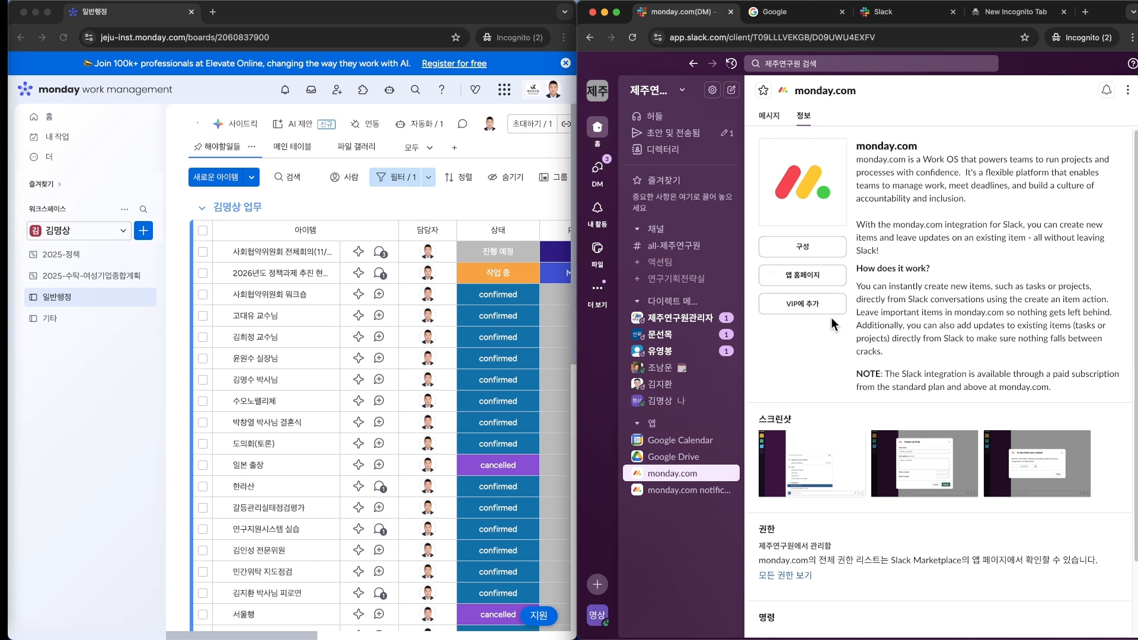
- Insert the /monday-item command from the monday.com app's details into the message box
{"action": "left_click", "coordinate": [685, 473]}
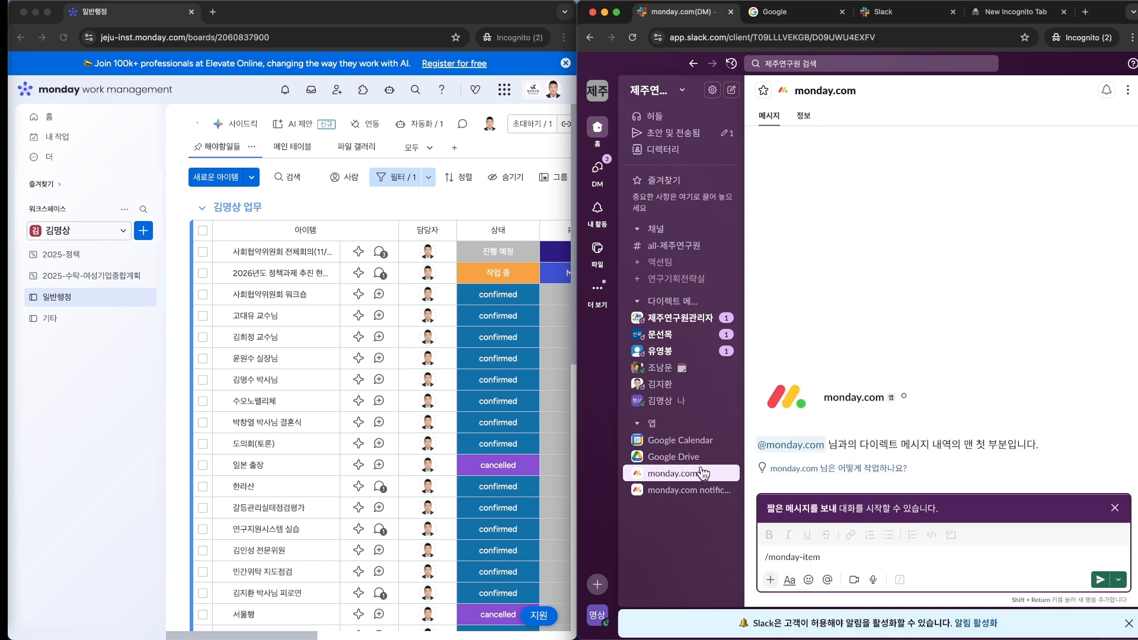
{"action": "left_click", "coordinate": [866, 469]}
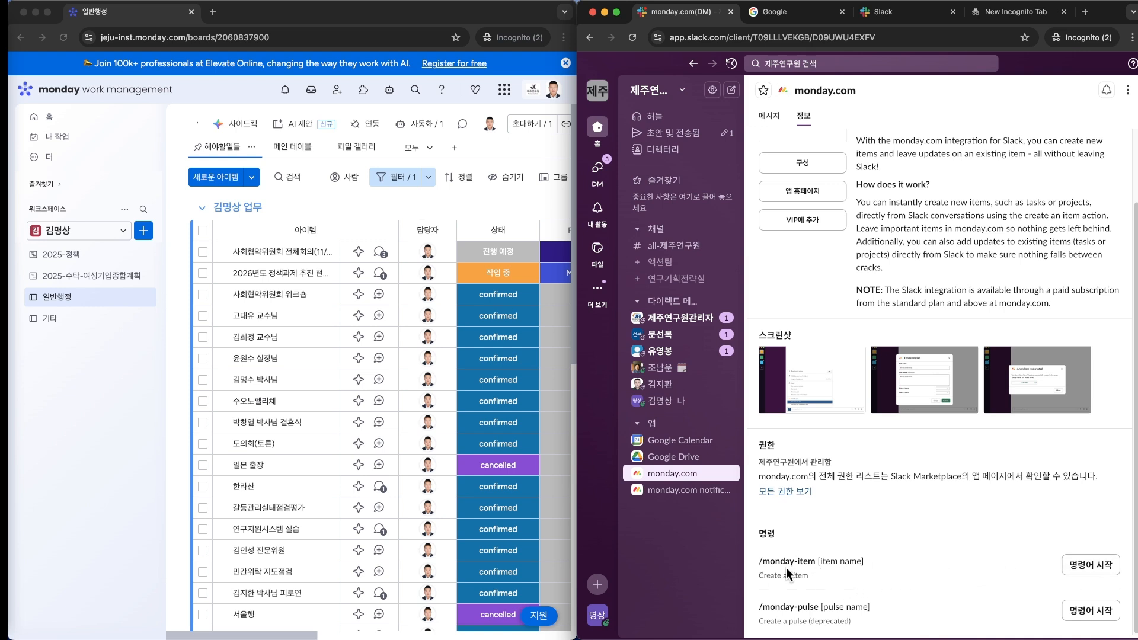
{"action": "left_click_drag", "start_coordinate": [759, 560], "coordinate": [822, 565]}
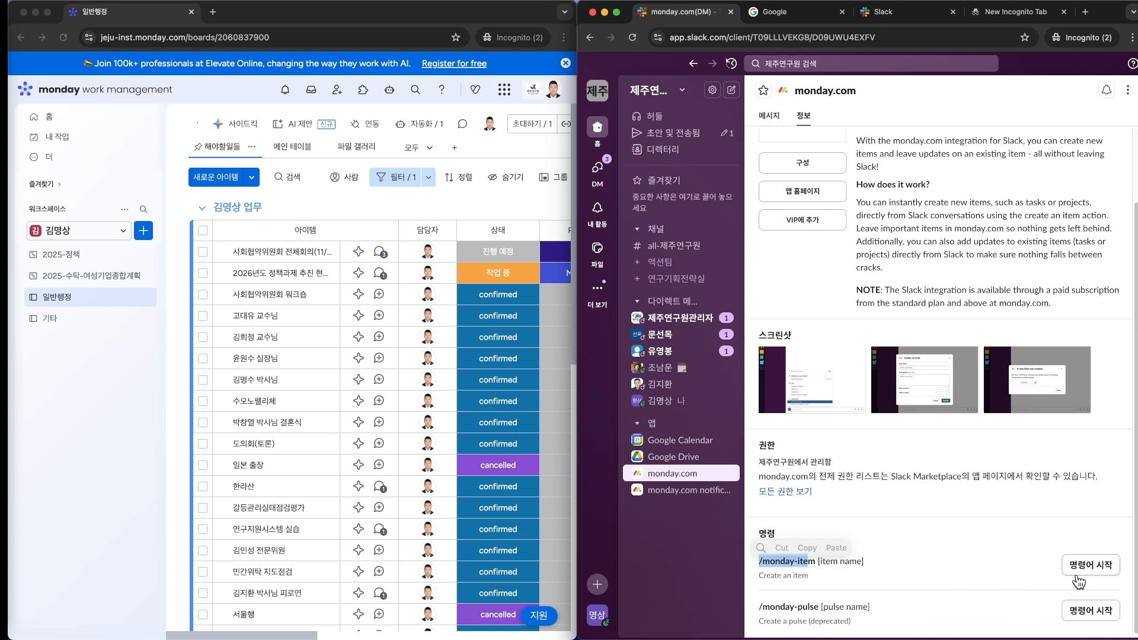
{"action": "left_click", "coordinate": [1079, 565]}
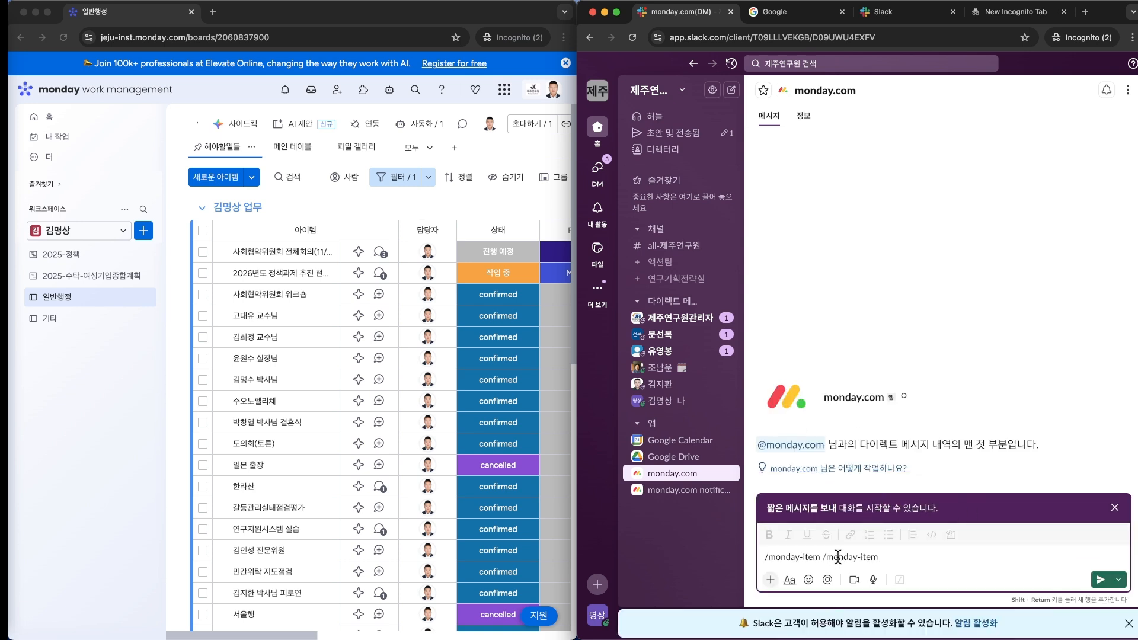
- Remove the duplicated command text, send '/monday-item test', and choose Connect monday.com
{"action": "left_click_drag", "start_coordinate": [823, 557], "coordinate": [877, 558]}
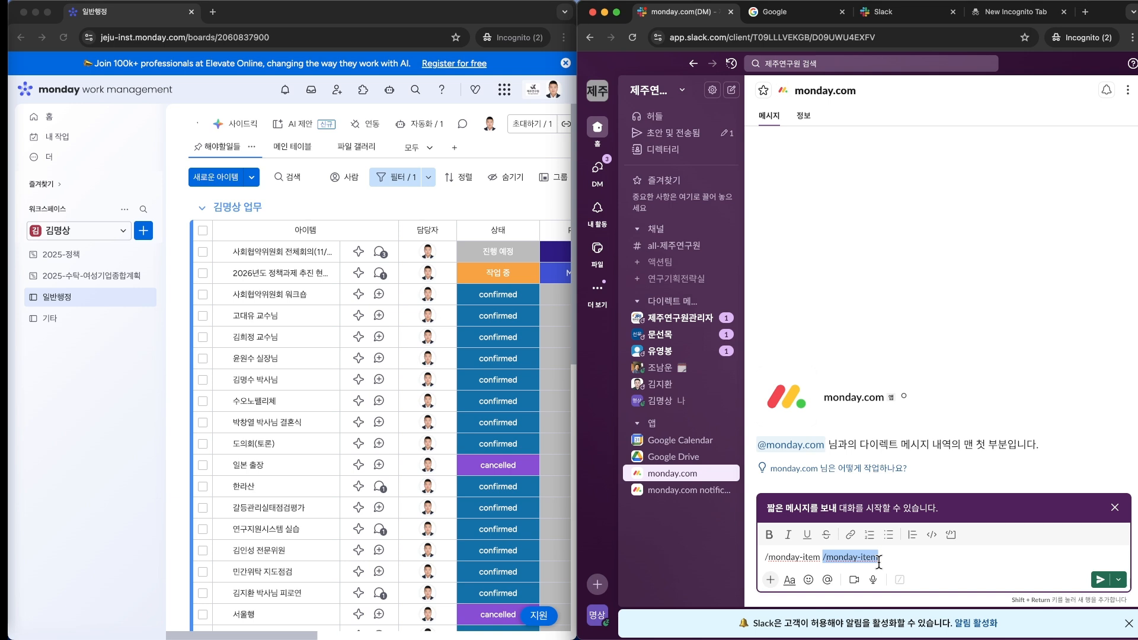
{"action": "key", "text": "BackSpace"}
{"action": "type", "text": "[test]"}
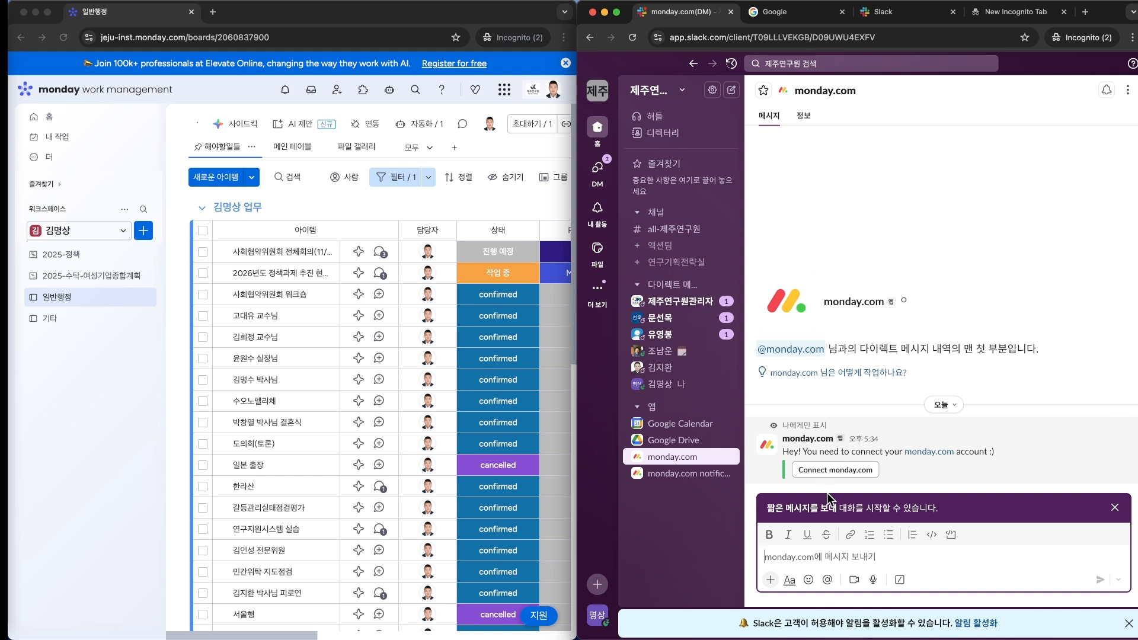
{"action": "left_click", "coordinate": [809, 466]}
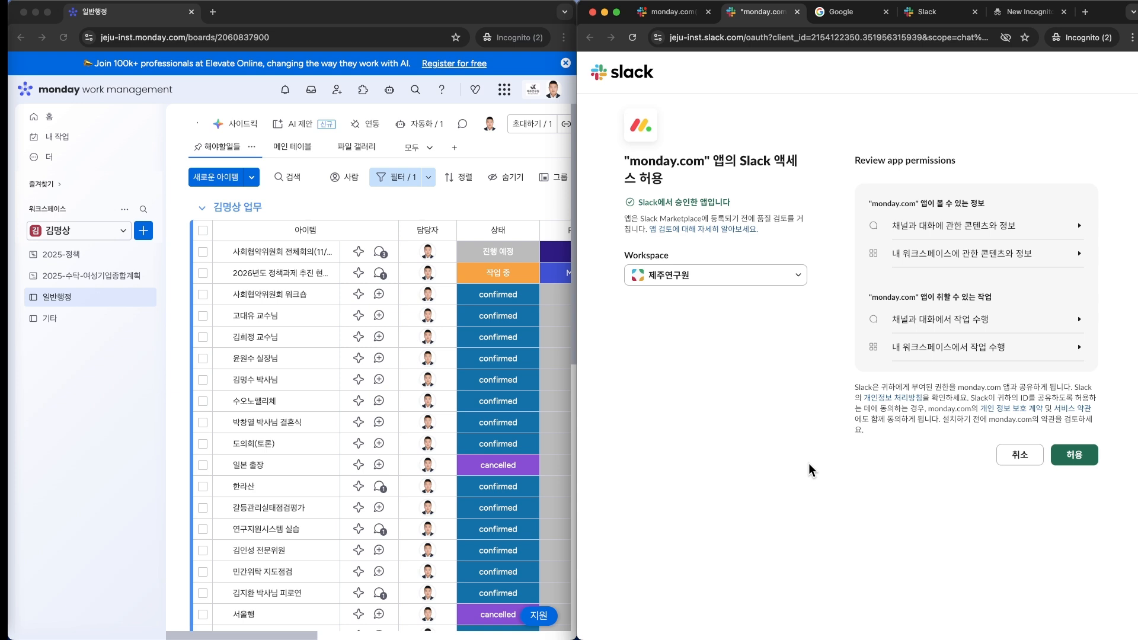
- Allow monday.com in the 제주연구원 workspace, authorize on monday.com, and return to its Slack DM
{"action": "left_click", "coordinate": [1081, 452]}
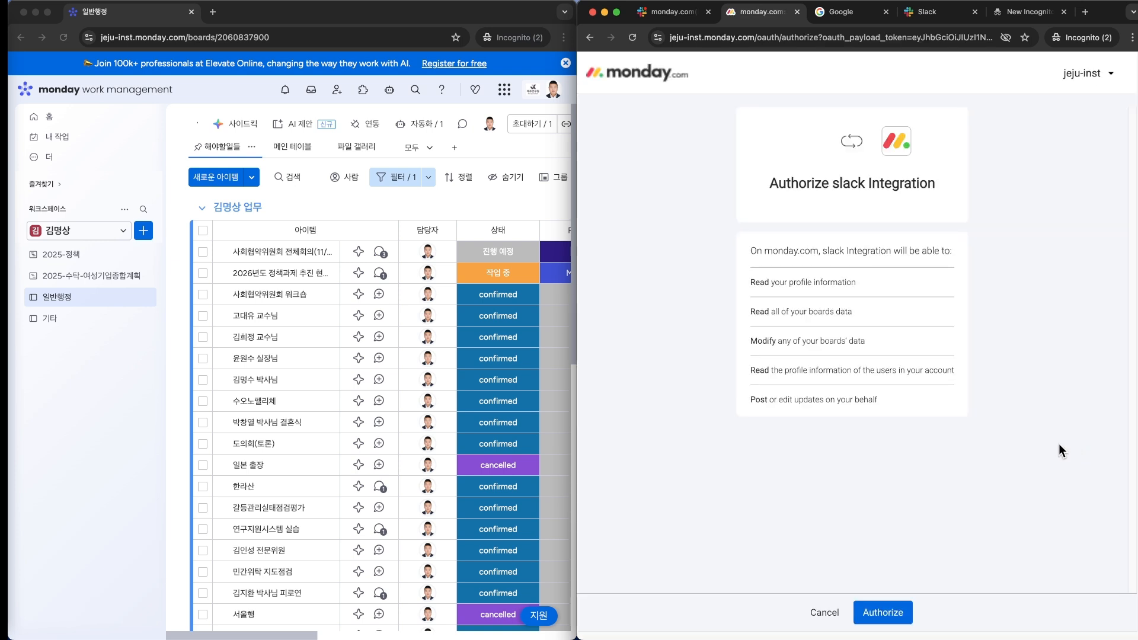
{"action": "left_click", "coordinate": [862, 622]}
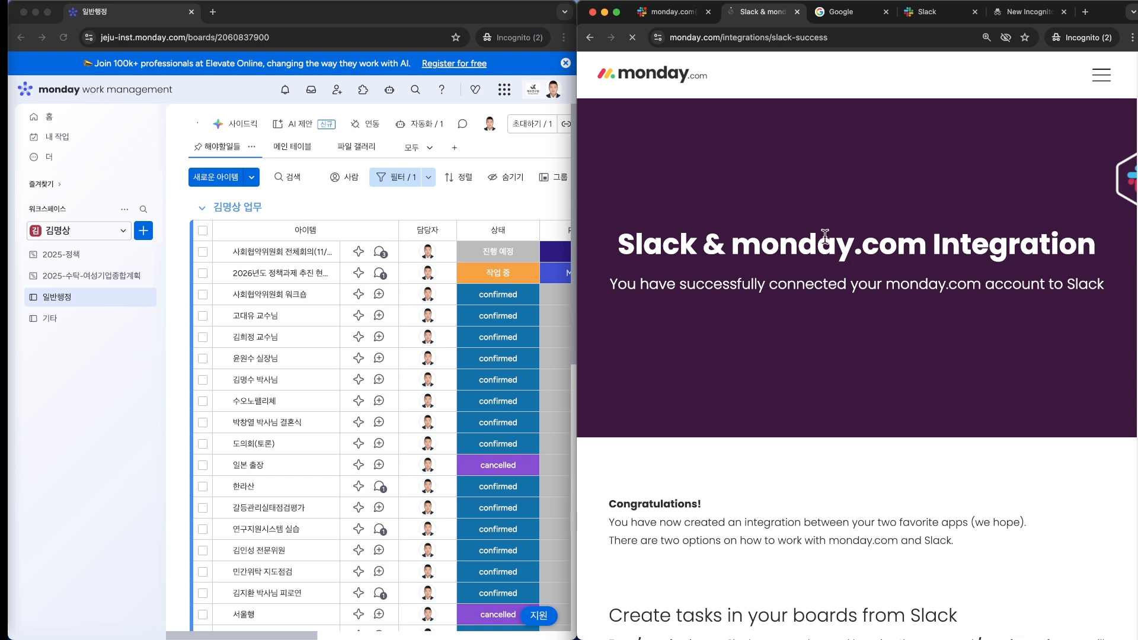
{"action": "left_click", "coordinate": [913, 18]}
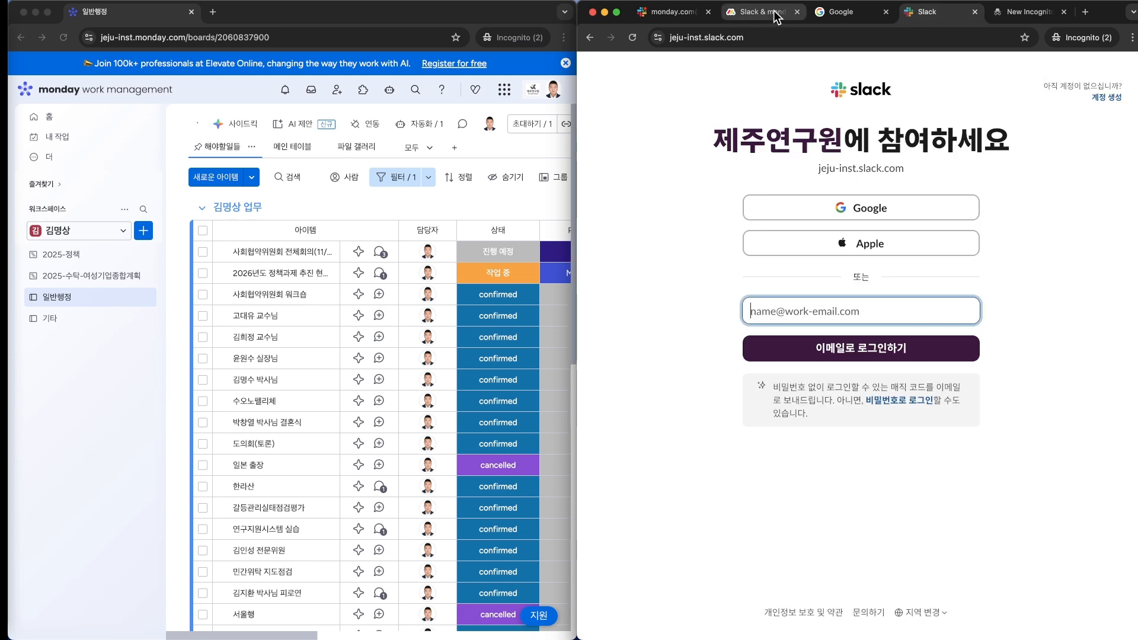
{"action": "left_click", "coordinate": [681, 14]}
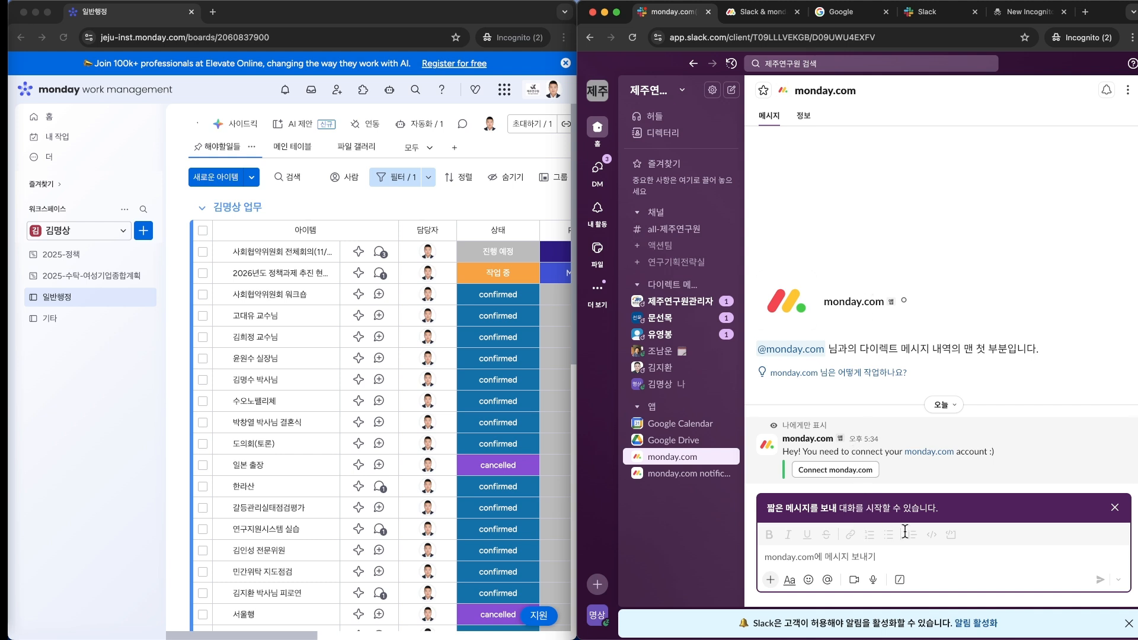
- Use the / menu in the message box to launch monday.com's 'Create a new item' command
{"action": "left_click", "coordinate": [872, 563]}
{"action": "type", "text": "/"}
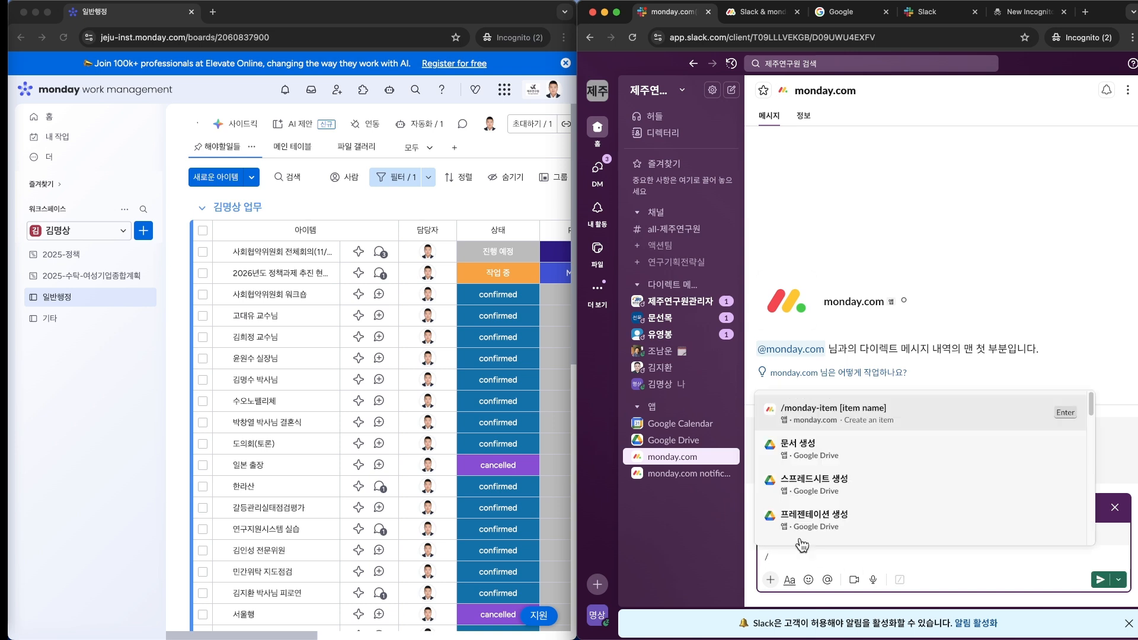
{"action": "scroll", "coordinate": [831, 445], "scroll_direction": "down", "scroll_amount": 3}
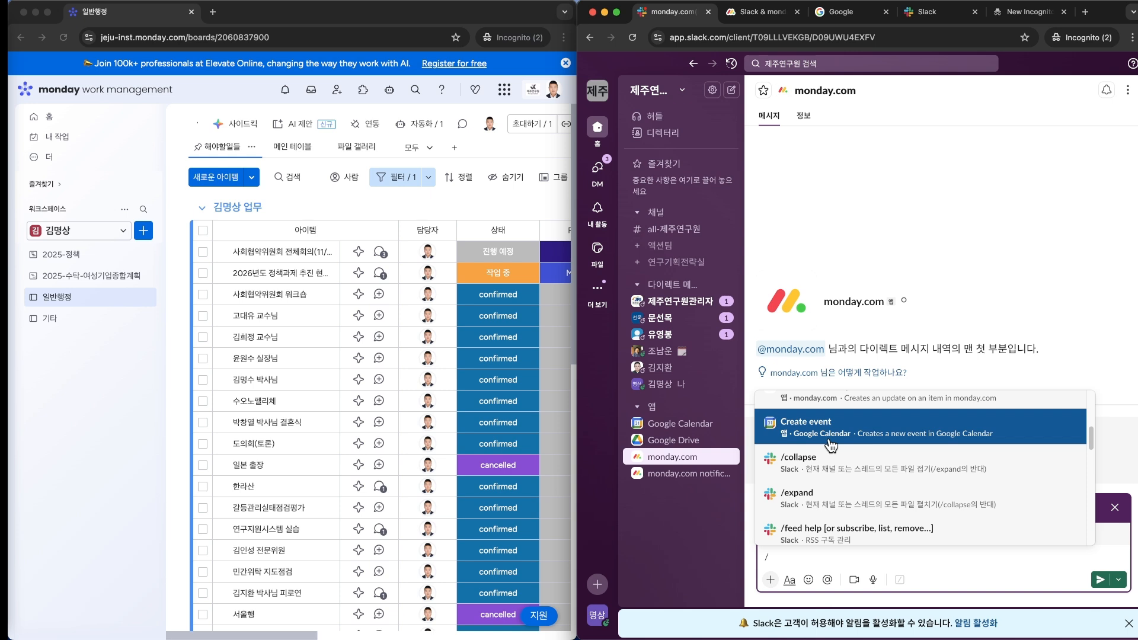
{"action": "scroll", "coordinate": [973, 444], "scroll_direction": "down", "scroll_amount": 2}
{"action": "scroll", "coordinate": [972, 460], "scroll_direction": "up", "scroll_amount": 5}
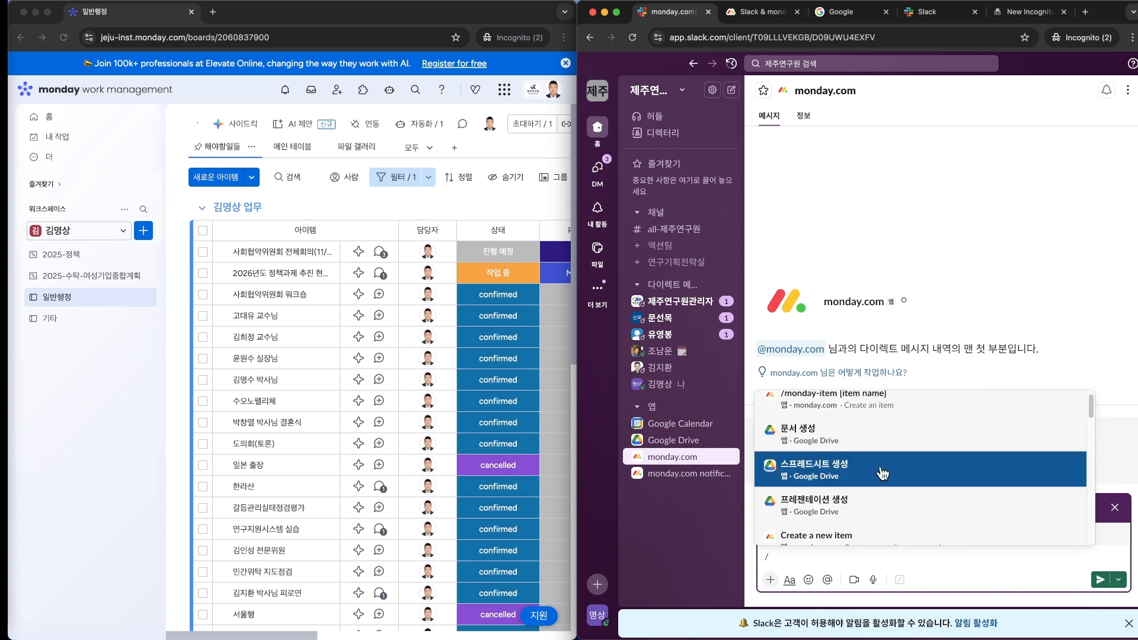
{"action": "left_click", "coordinate": [867, 536]}
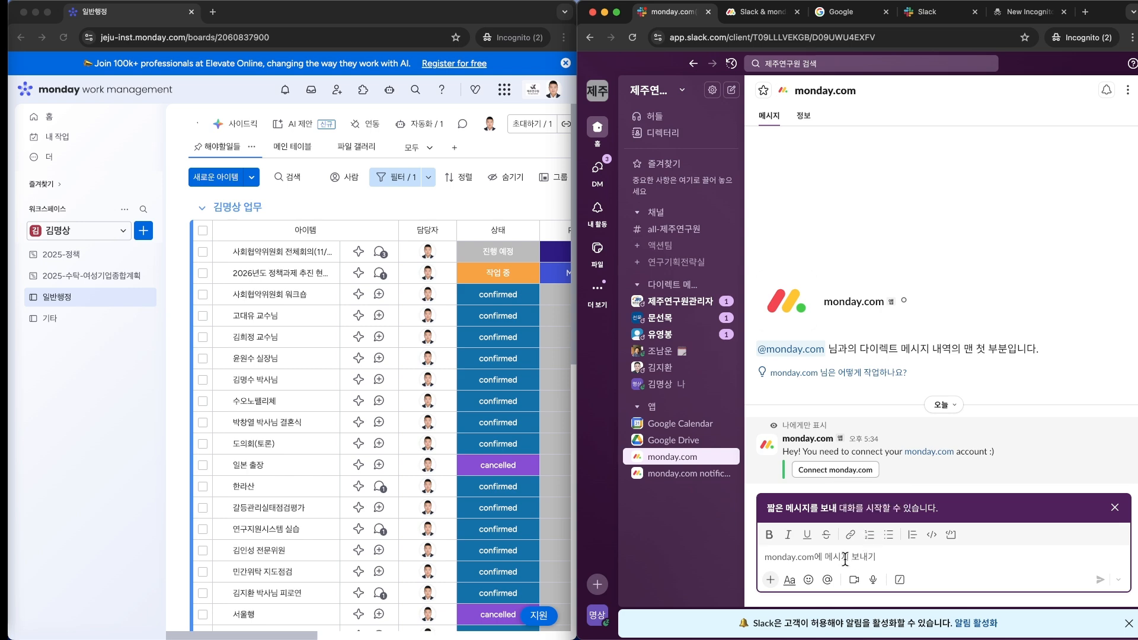
{"action": "type", "text": "/"}
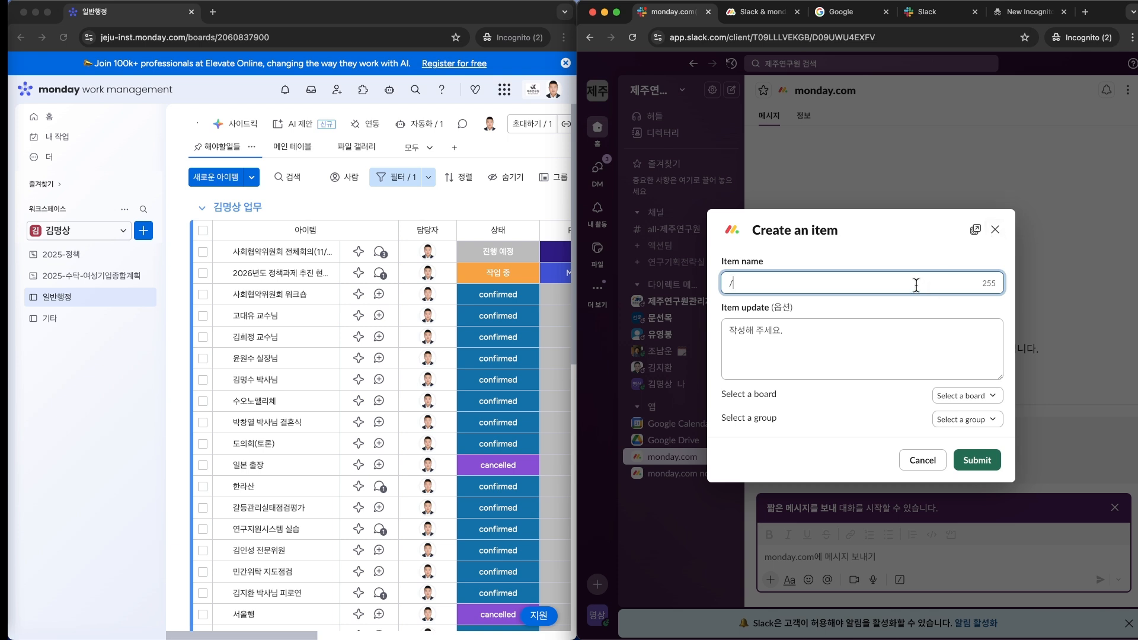
- Enter 회의참석하기 as the item name, switching the keyboard to Korean input
{"action": "key", "text": "BackSpace"}
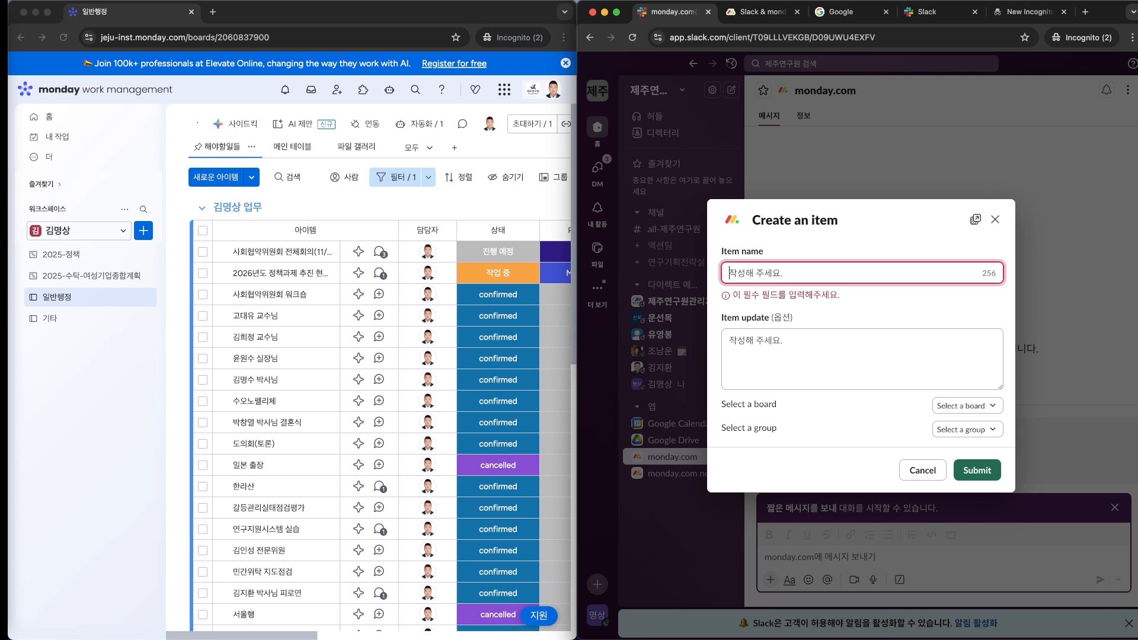
{"action": "type", "text": "ghl"}
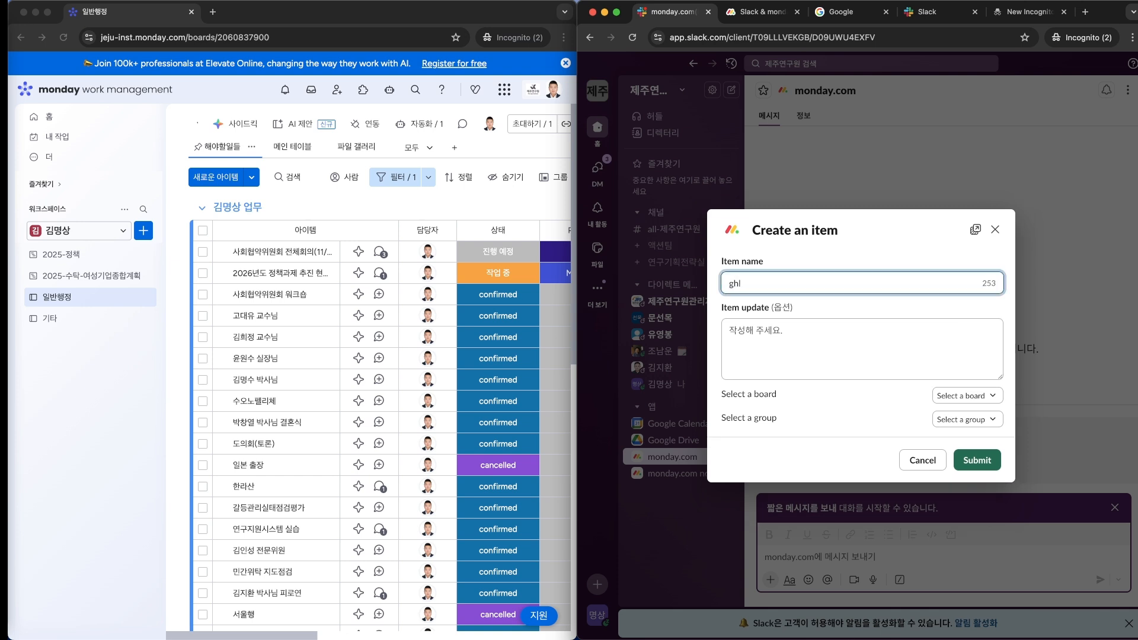
{"action": "key", "text": "BackSpace"}
{"action": "key", "text": "BackSpace"}
{"action": "key", "text": "BackSpace"}
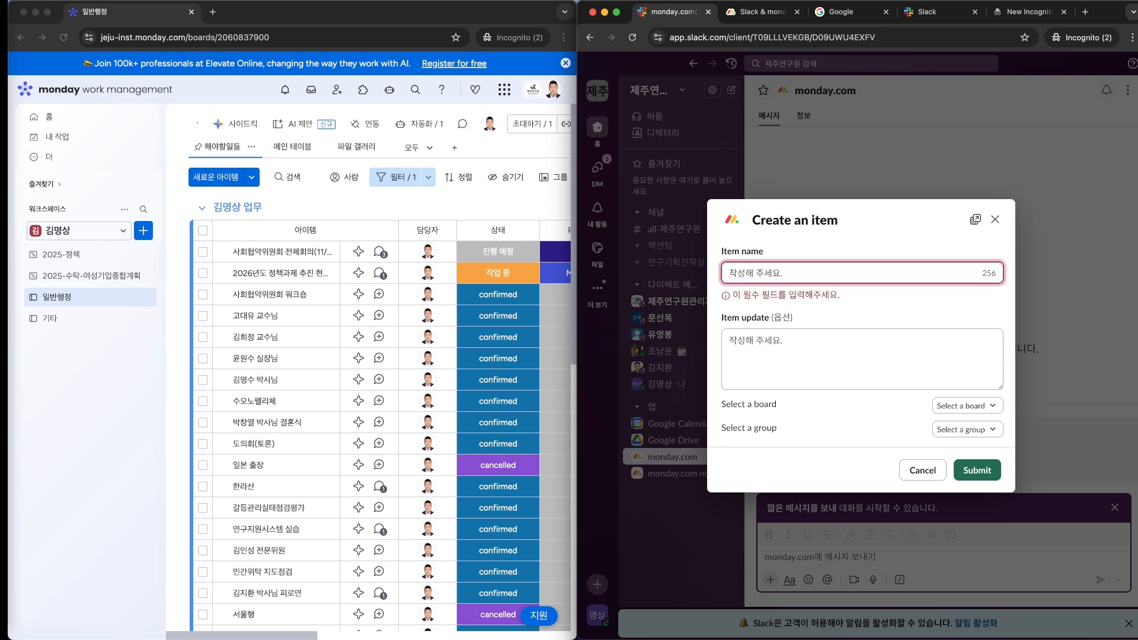
{"action": "key", "text": "Caps_Lock"}
{"action": "type", "text": "느지ㅎㅈ"}
{"action": "key", "text": "BackSpace"}
{"action": "key", "text": "BackSpace"}
{"action": "key", "text": "BackSpace"}
{"action": "key", "text": "BackSpace"}
{"action": "type", "text": "ㅡ"}
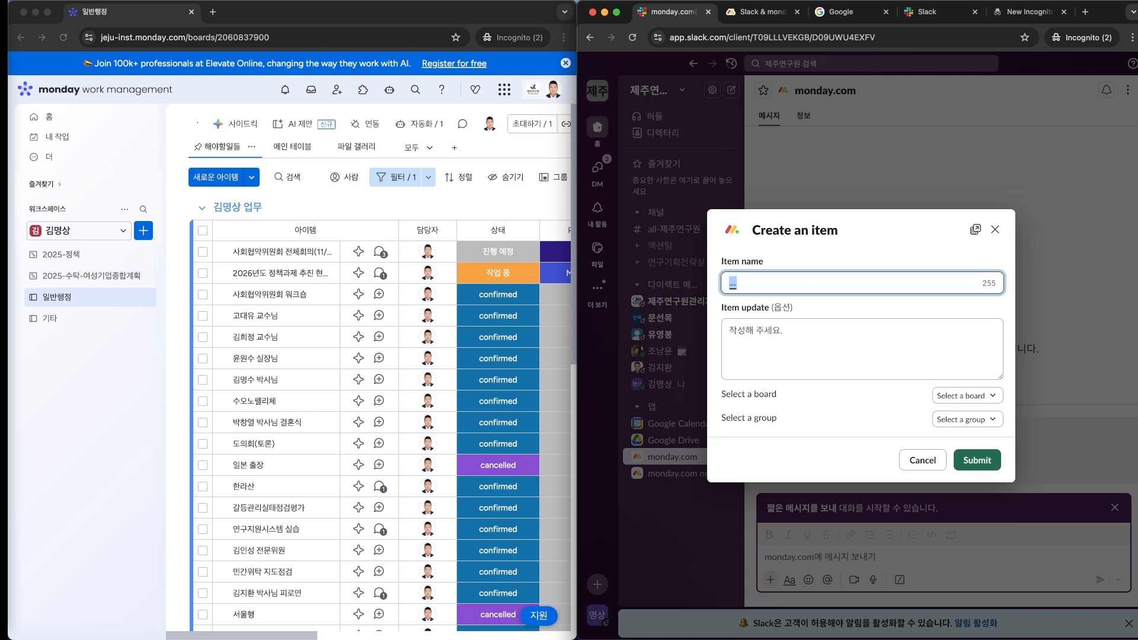
{"action": "key", "text": "BackSpace"}
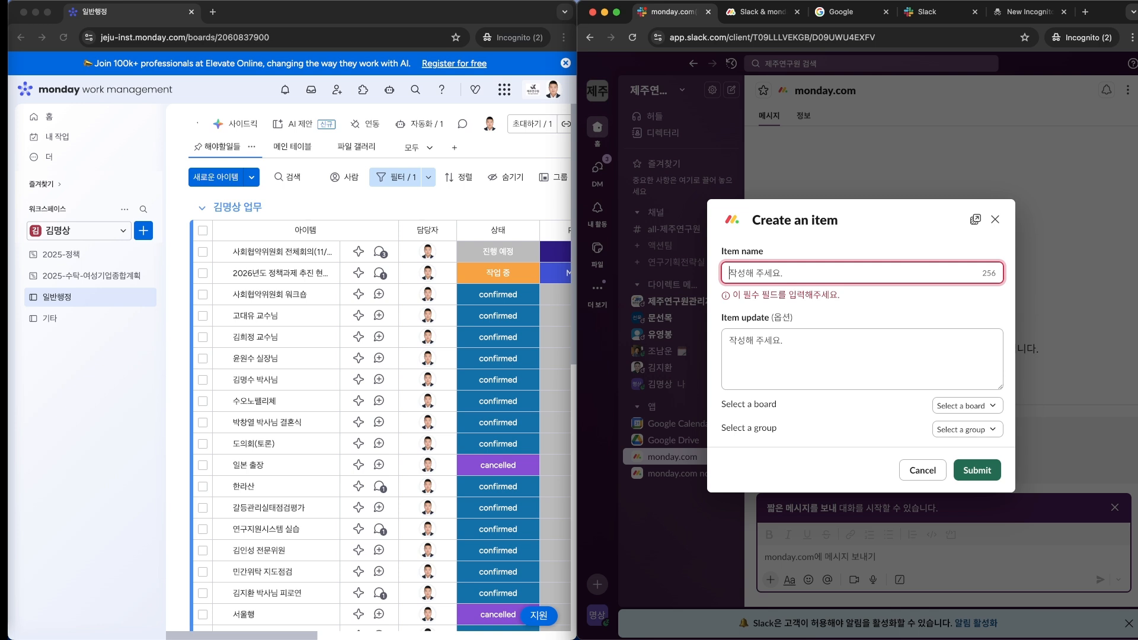
{"action": "key", "text": "Caps_Lock"}
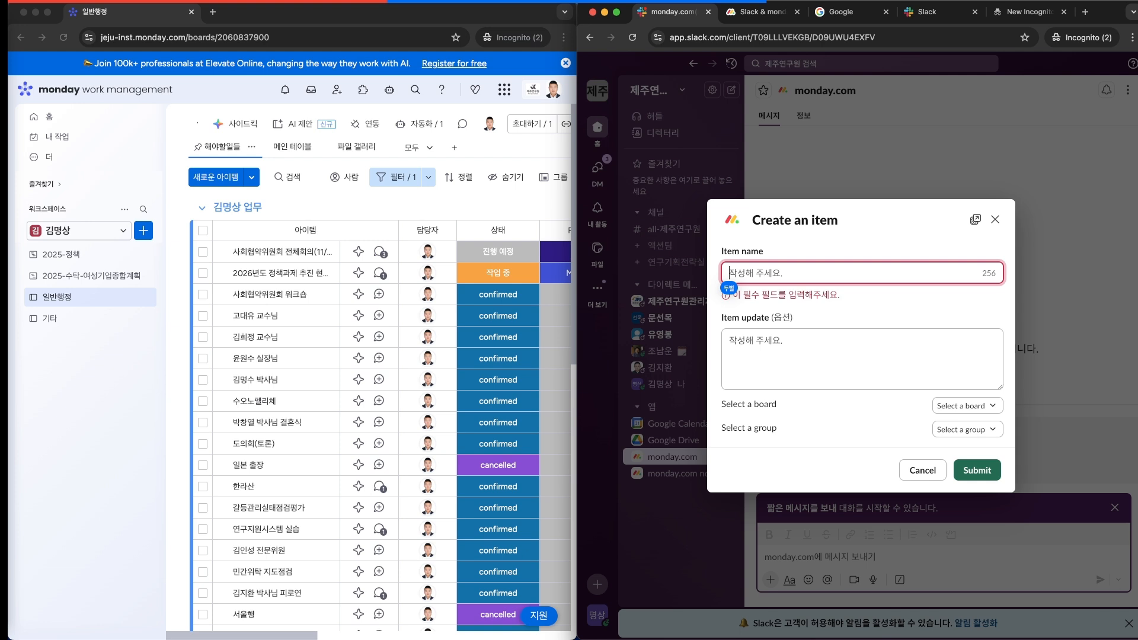
{"action": "type", "text": "회의참석하"}
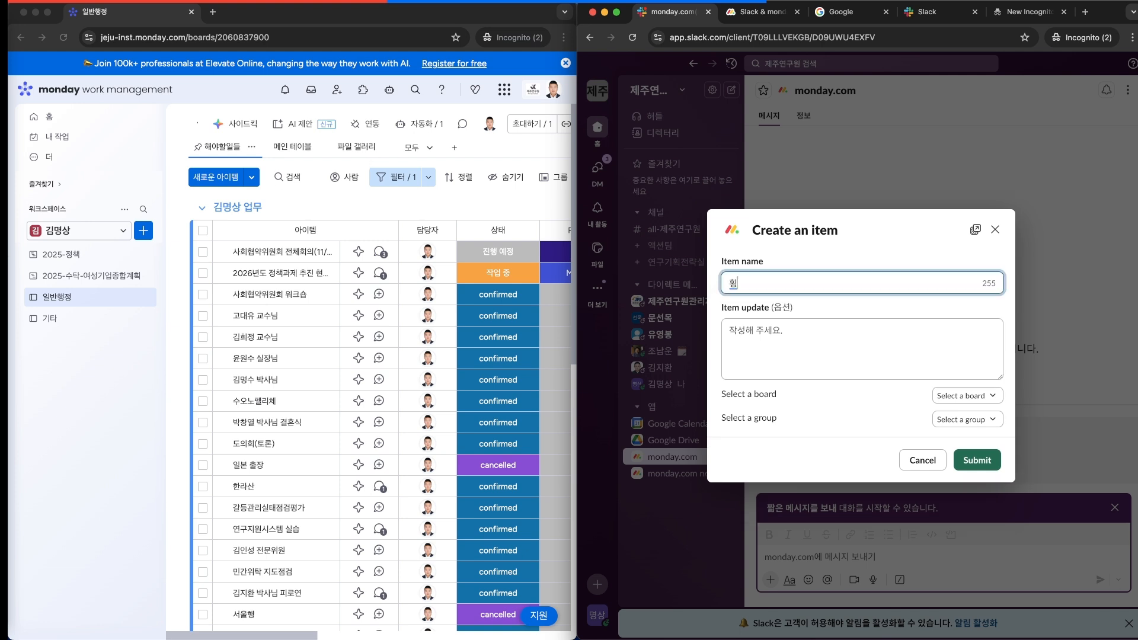
{"action": "type", "text": "기"}
- Put the item on the 일반행정 board in the chosen group and submit it
{"action": "left_click", "coordinate": [986, 396]}
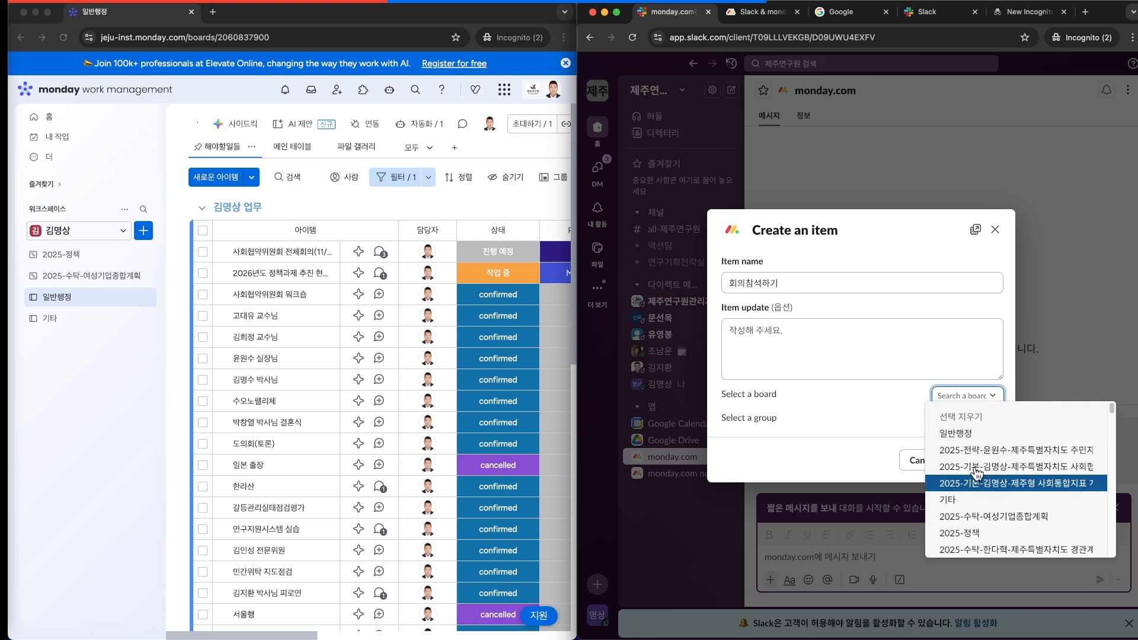
{"action": "left_click", "coordinate": [977, 432]}
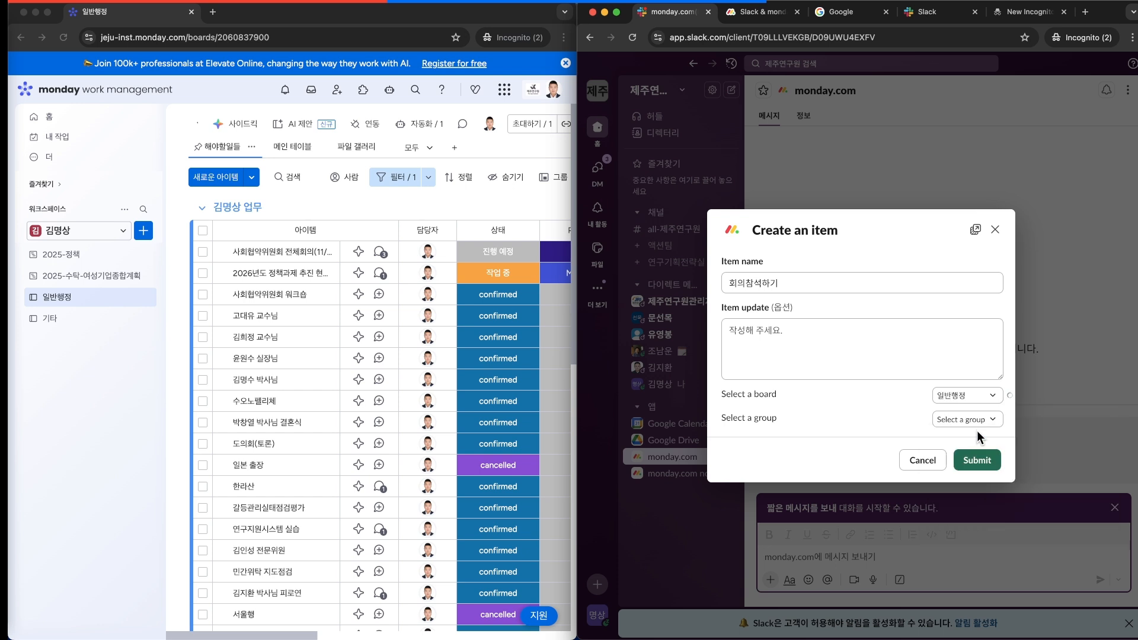
{"action": "left_click", "coordinate": [979, 422]}
{"action": "left_click", "coordinate": [976, 466]}
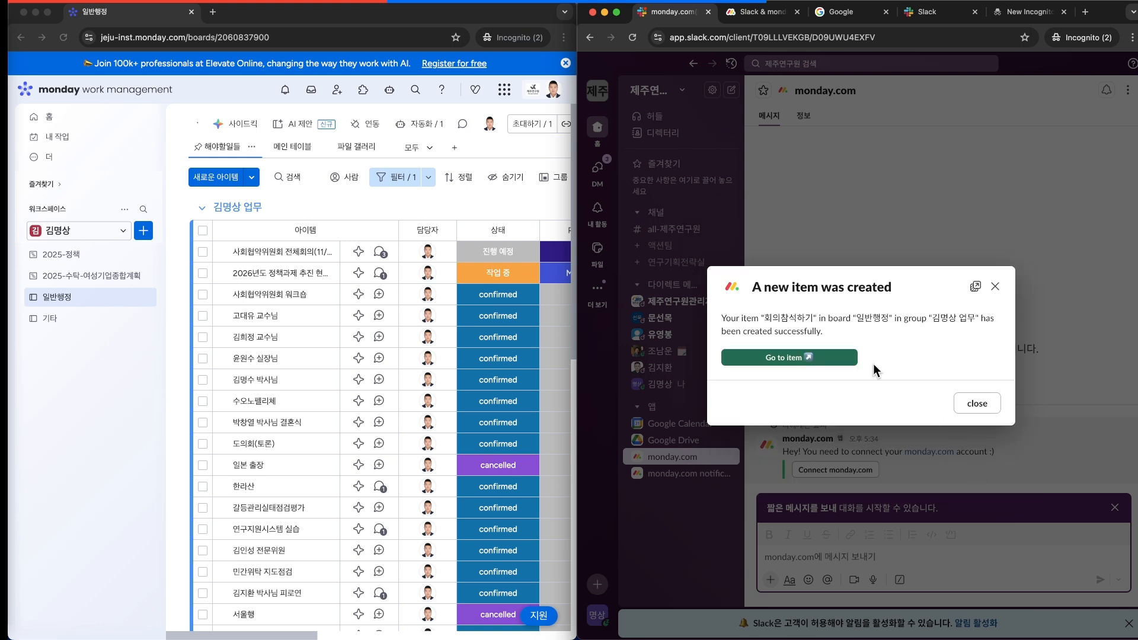
- View the new item in monday.com, close the confirmation, and open the monday.com notifications DM
{"action": "left_click", "coordinate": [791, 357]}
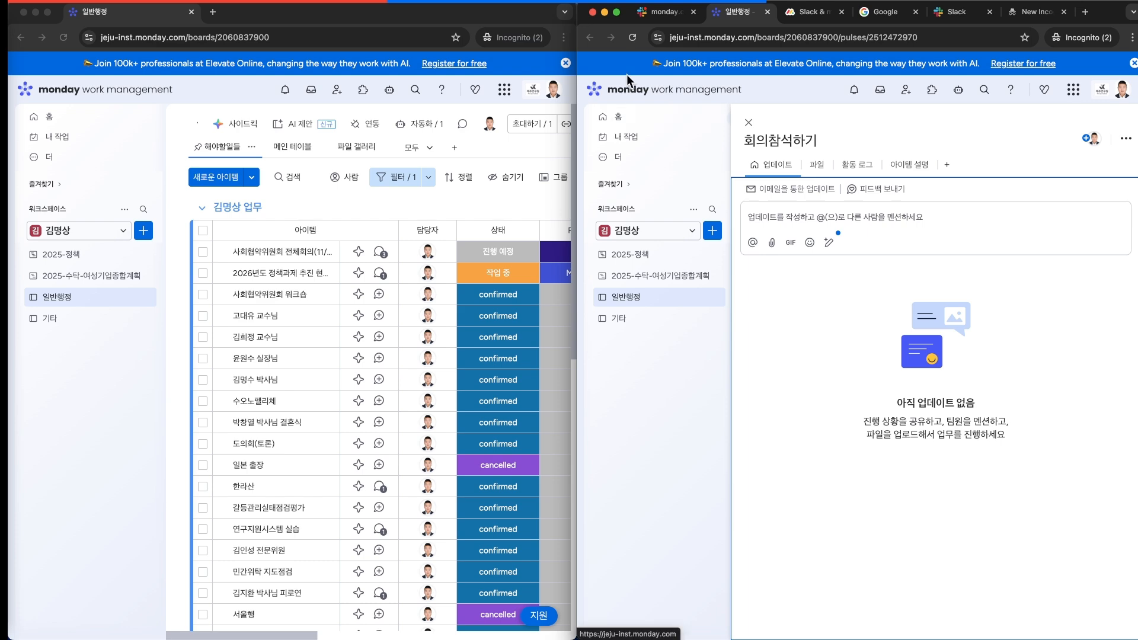
{"action": "left_click", "coordinate": [655, 14]}
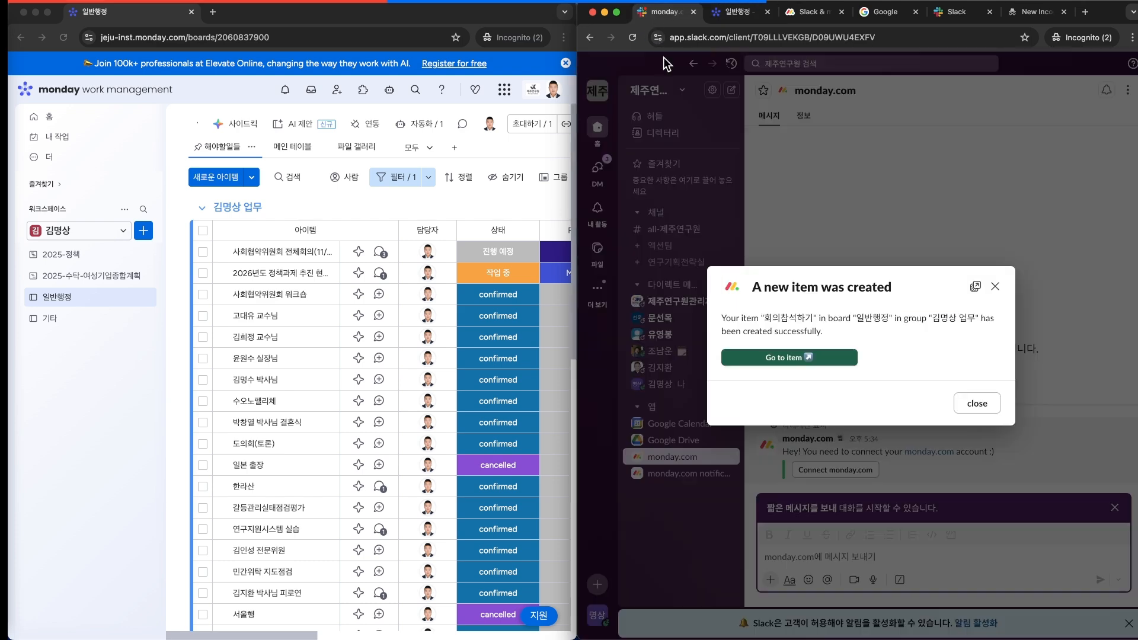
{"action": "left_click", "coordinate": [991, 403]}
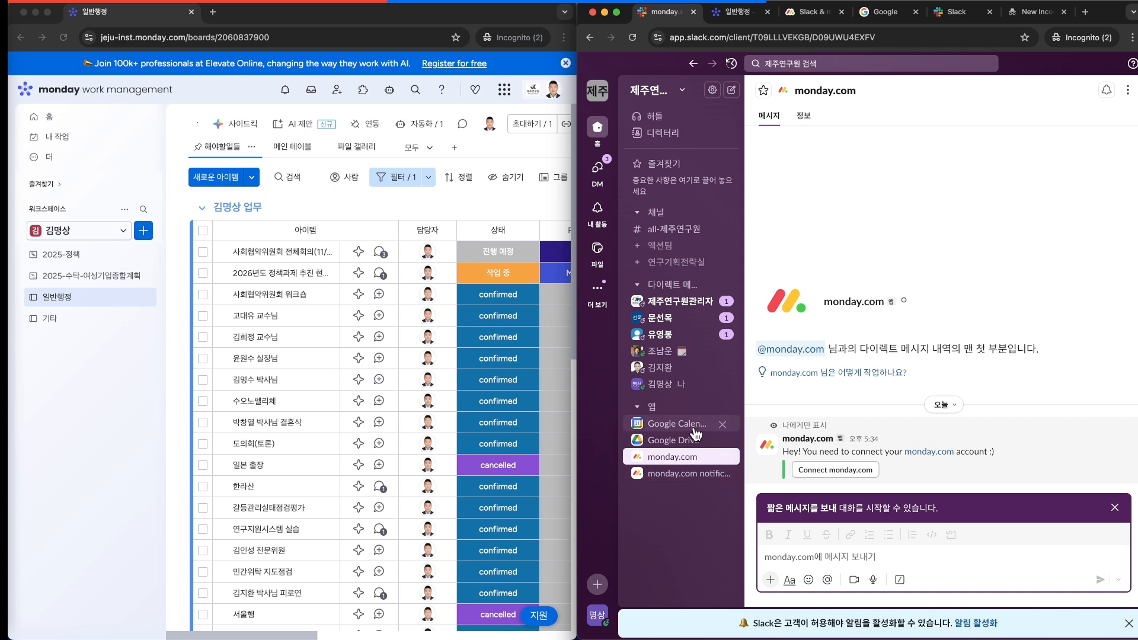
{"action": "left_click", "coordinate": [678, 475]}
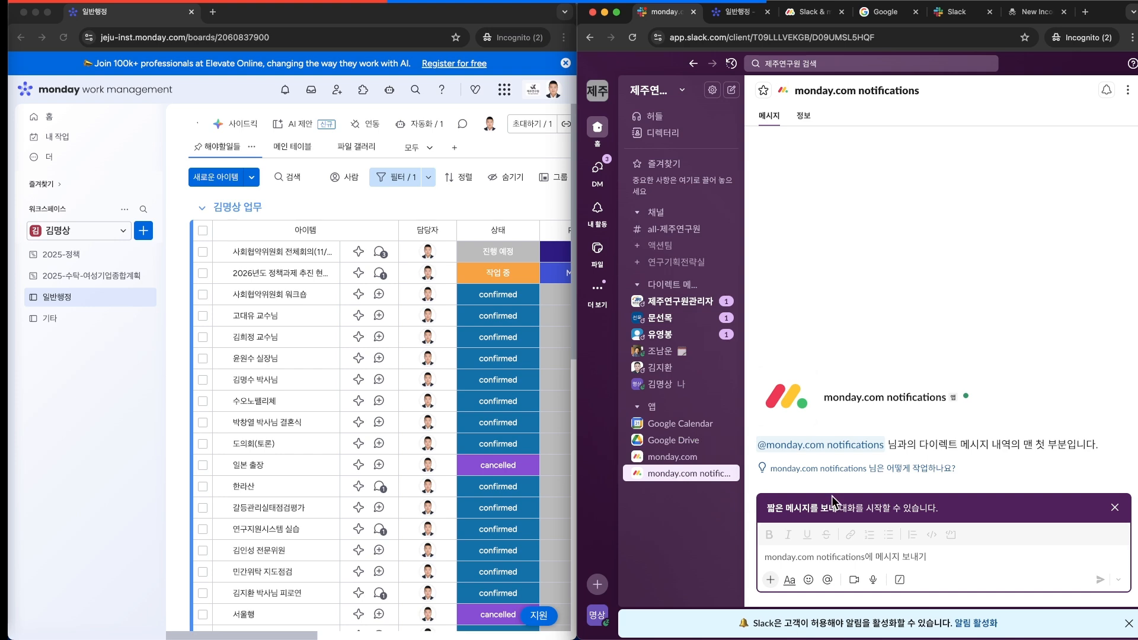
- Reach the monday.com notifications app's description and permissions via 구성, reopening Slack in the browser
{"action": "left_click", "coordinate": [853, 469]}
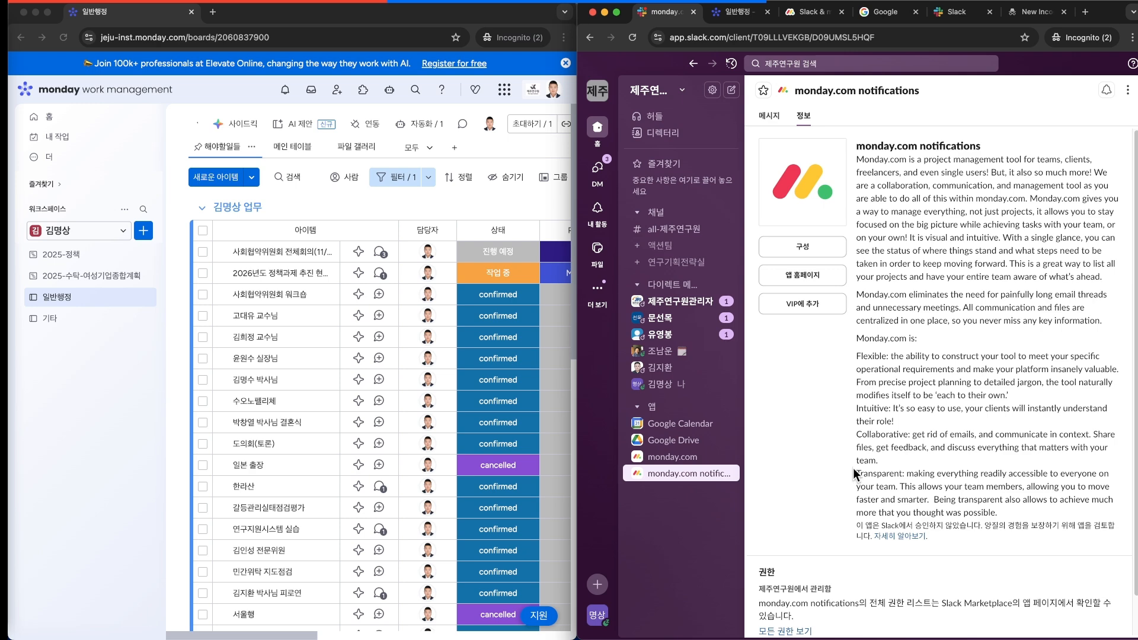
{"action": "scroll", "coordinate": [977, 549], "scroll_direction": "down", "scroll_amount": 2}
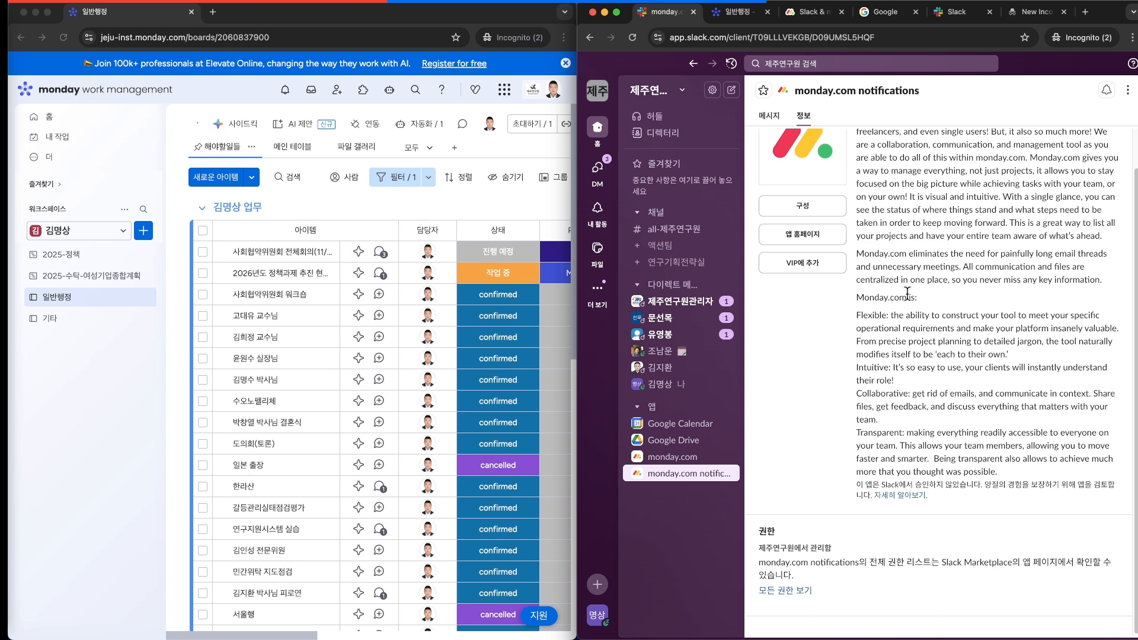
{"action": "left_click", "coordinate": [822, 208]}
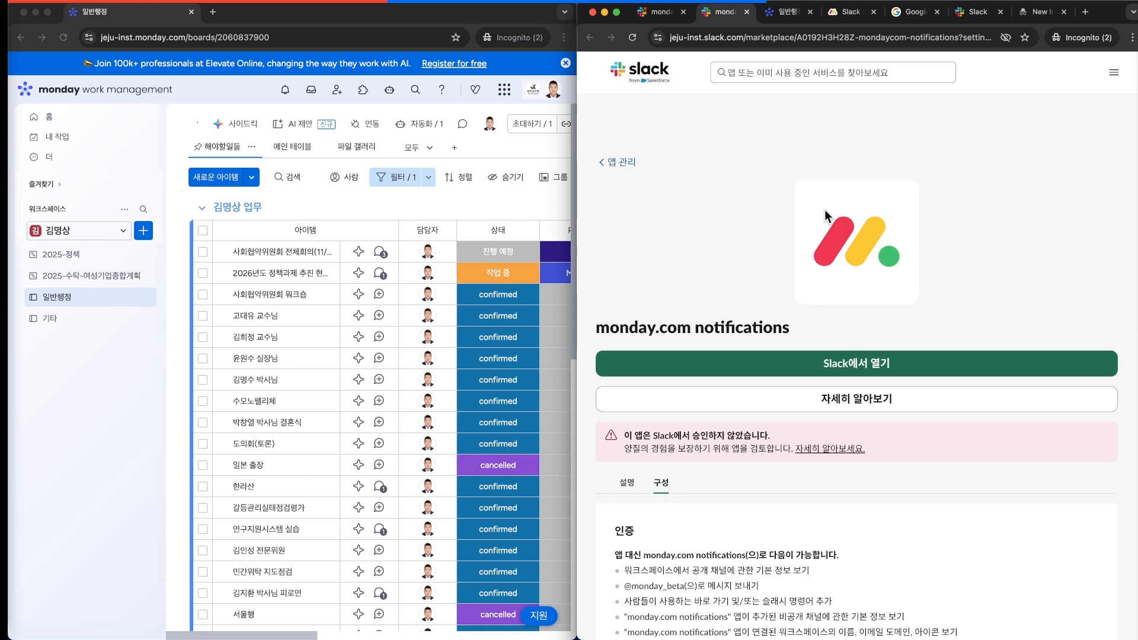
{"action": "left_click", "coordinate": [883, 363]}
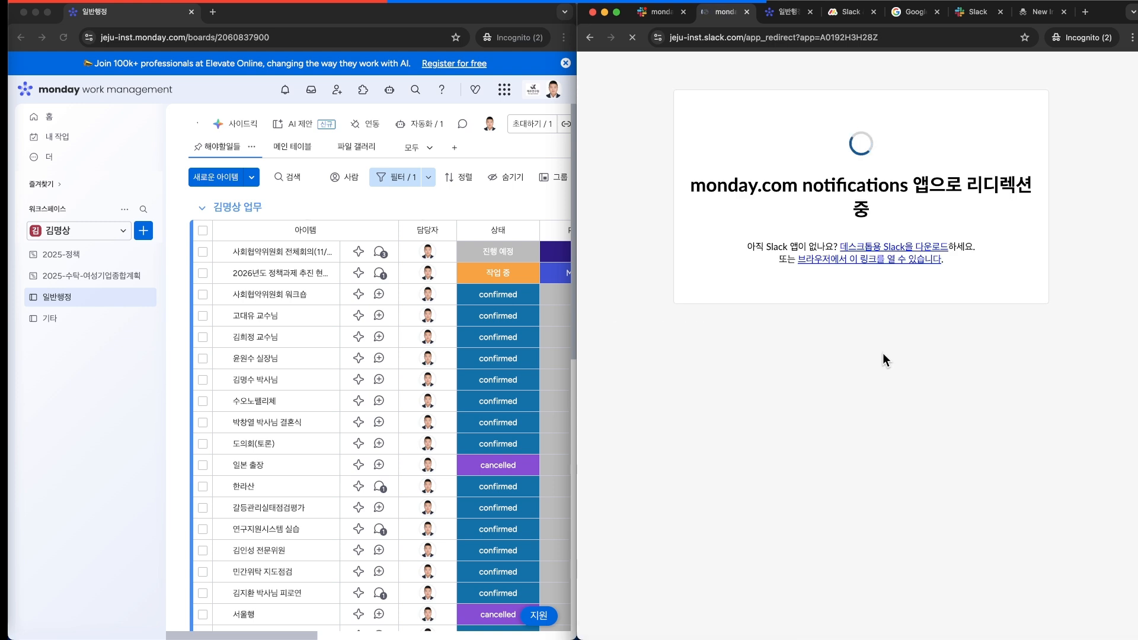
{"action": "left_click", "coordinate": [891, 259]}
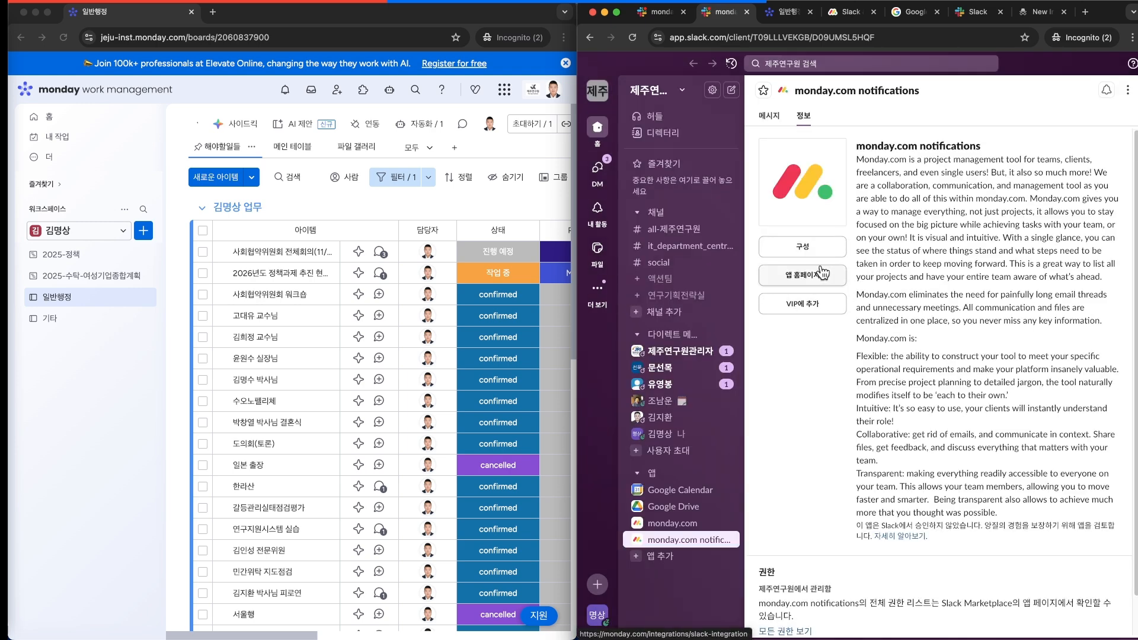
{"action": "scroll", "coordinate": [937, 313], "scroll_direction": "down", "scroll_amount": 1}
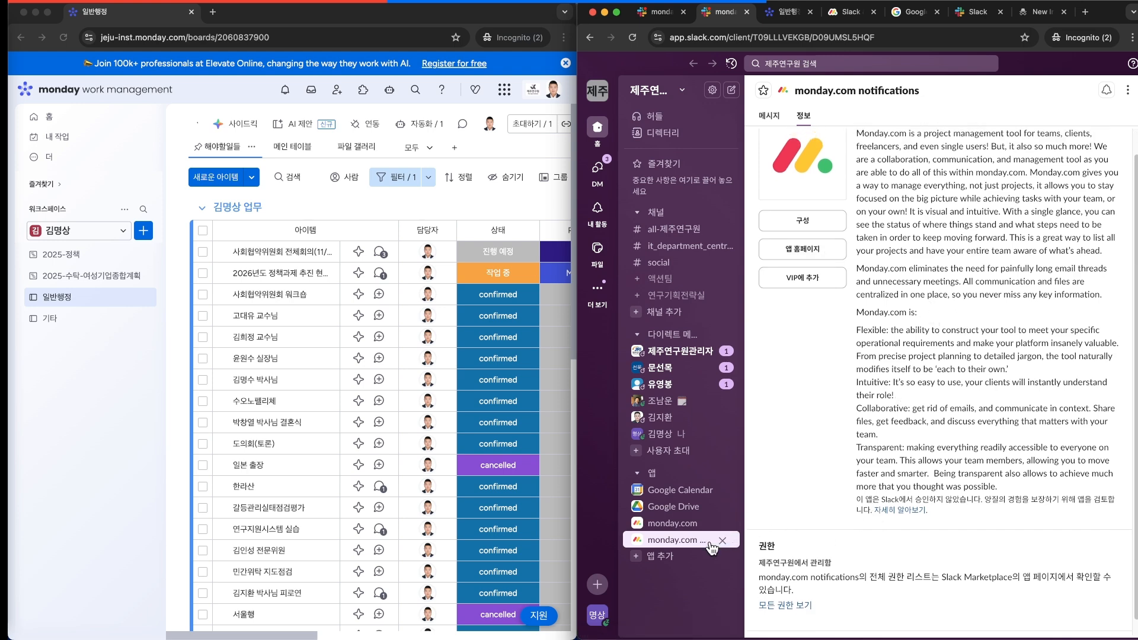
- Send the message 테스트 to monday.com notifications and close the tip popup
{"action": "left_click", "coordinate": [673, 544]}
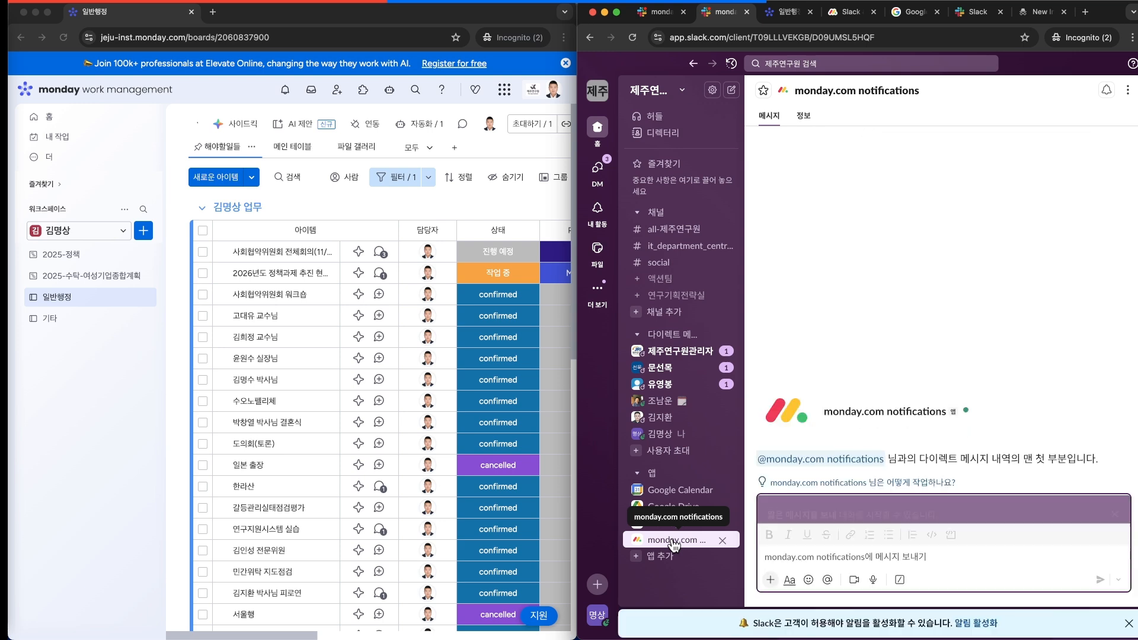
{"action": "right_click", "coordinate": [674, 545]}
{"action": "left_click", "coordinate": [673, 544]}
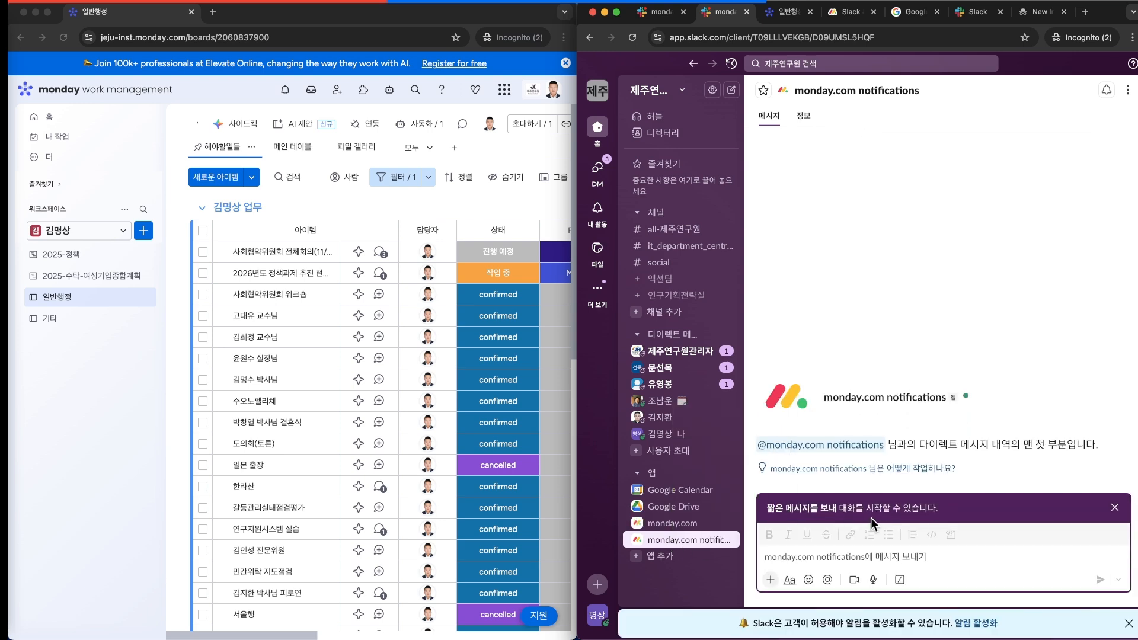
{"action": "left_click", "coordinate": [869, 552]}
{"action": "type", "text": "ㅅㄷㄴㅅ"}
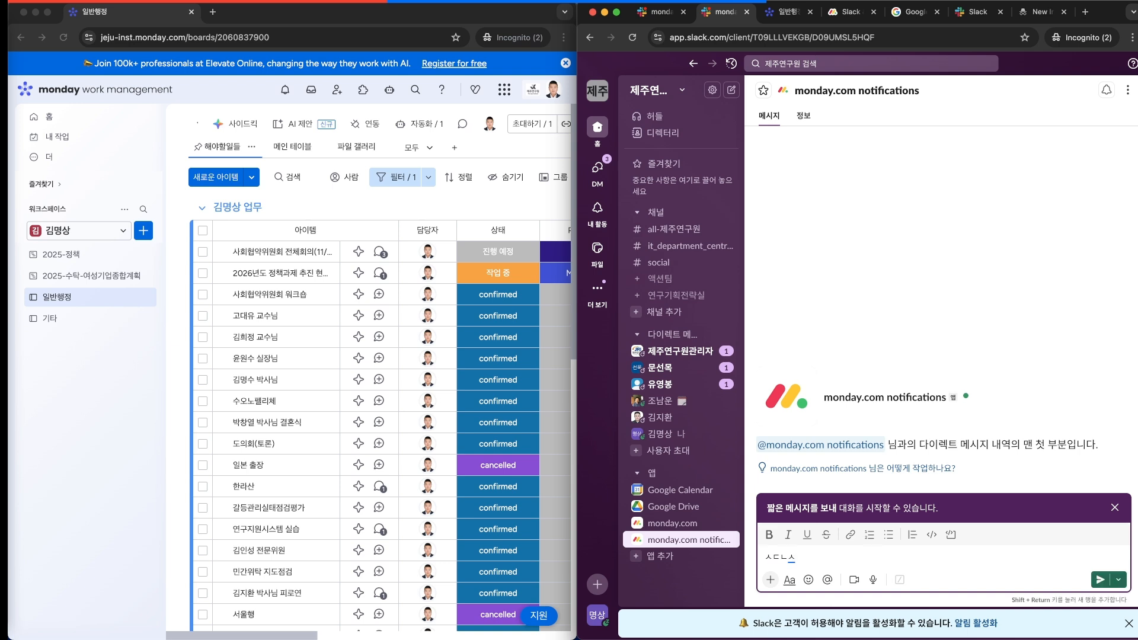
{"action": "key", "text": "BackSpace"}
{"action": "key", "text": "BackSpace"}
{"action": "key", "text": "BackSpace"}
{"action": "key", "text": "BackSpace"}
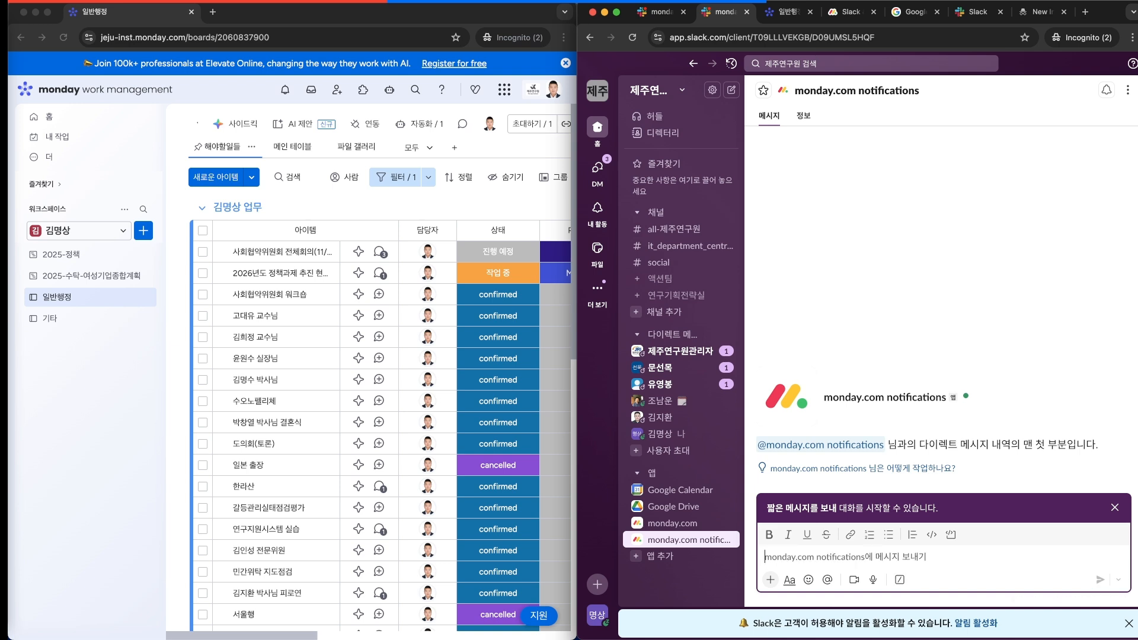
{"action": "type", "text": "ㅅㄷㄴㅅ"}
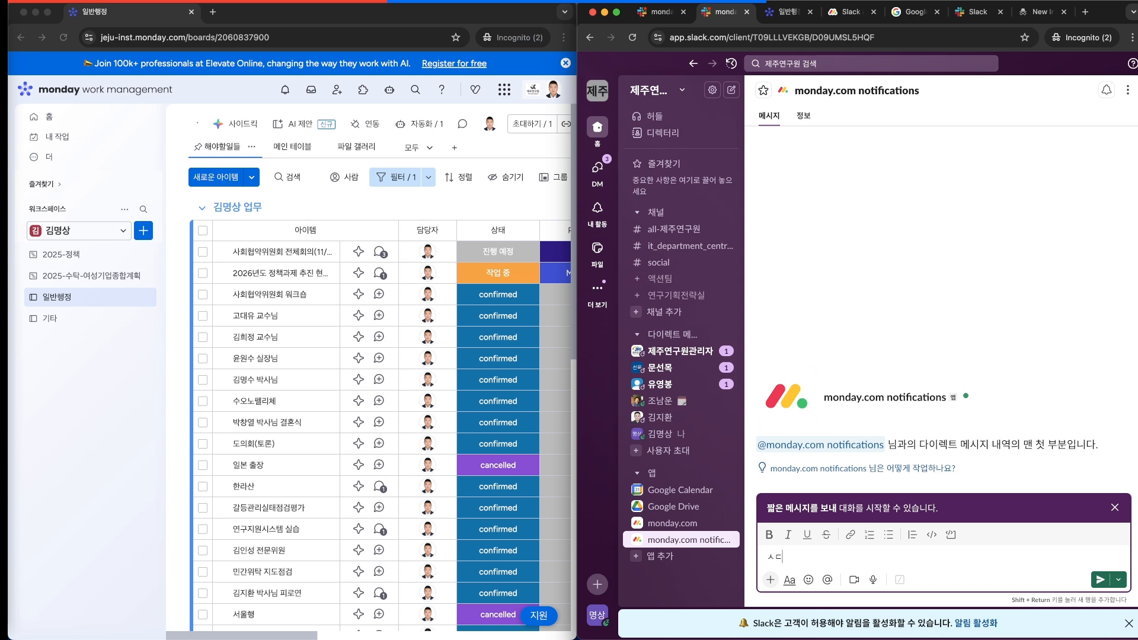
{"action": "key", "text": "BackSpace"}
{"action": "key", "text": "BackSpace"}
{"action": "type", "text": "ㅌㅔㅅㅡㅌㅡ"}
{"action": "key", "text": "Return"}
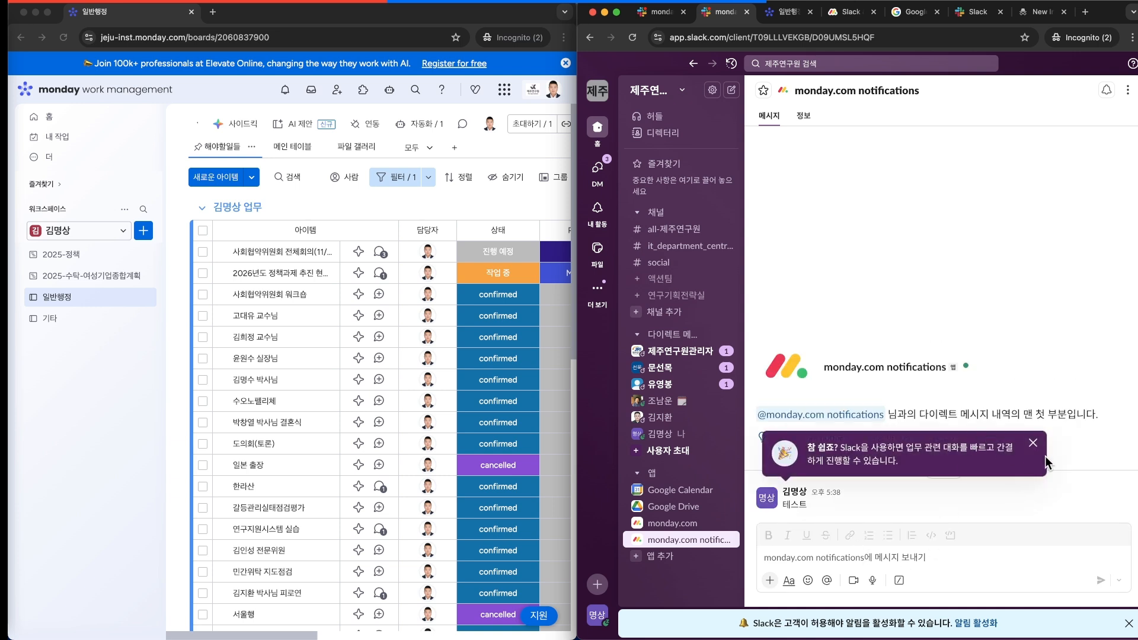
{"action": "left_click", "coordinate": [1033, 444]}
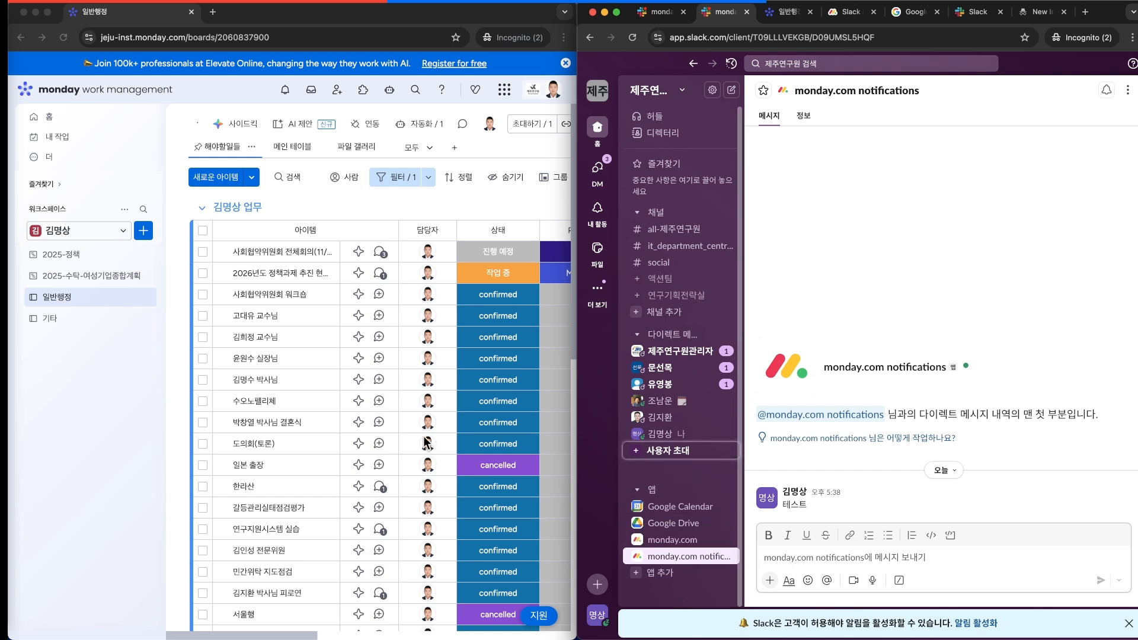
- Bring monday.com forward and open profile notification settings from the bell panel's gear icon
{"action": "left_click", "coordinate": [411, 201]}
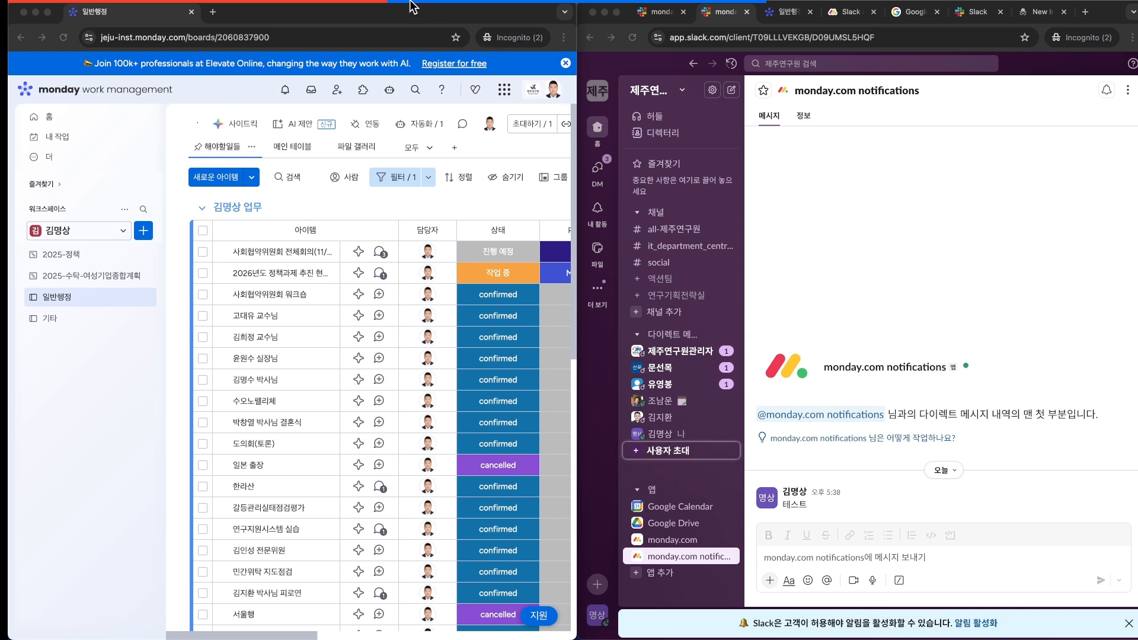
{"action": "left_click", "coordinate": [413, 20]}
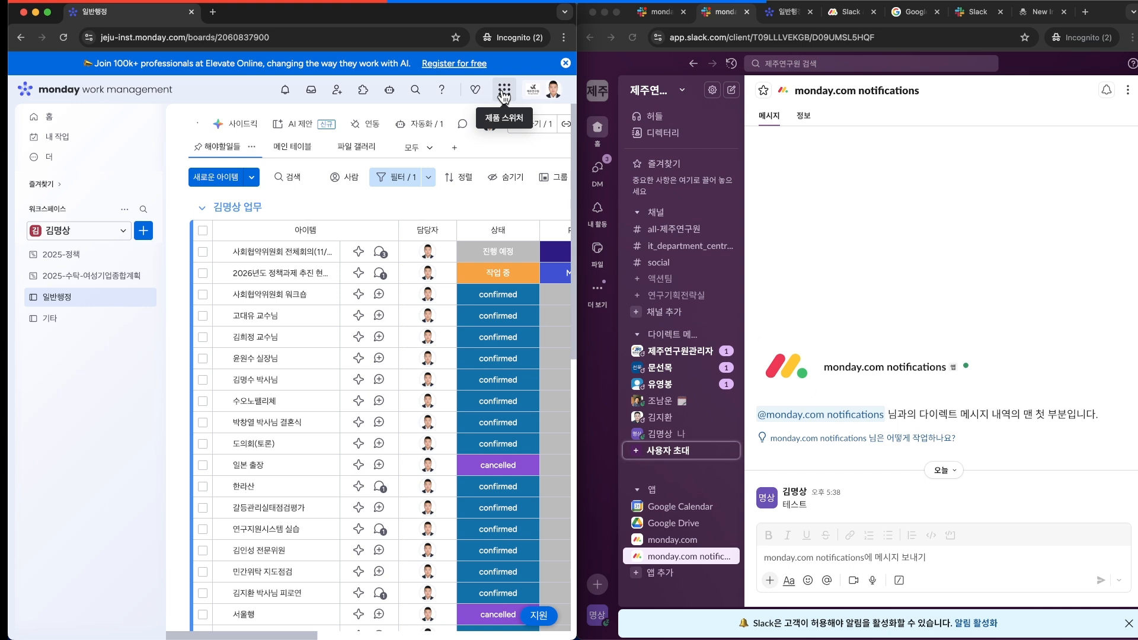
{"action": "left_click", "coordinate": [539, 94]}
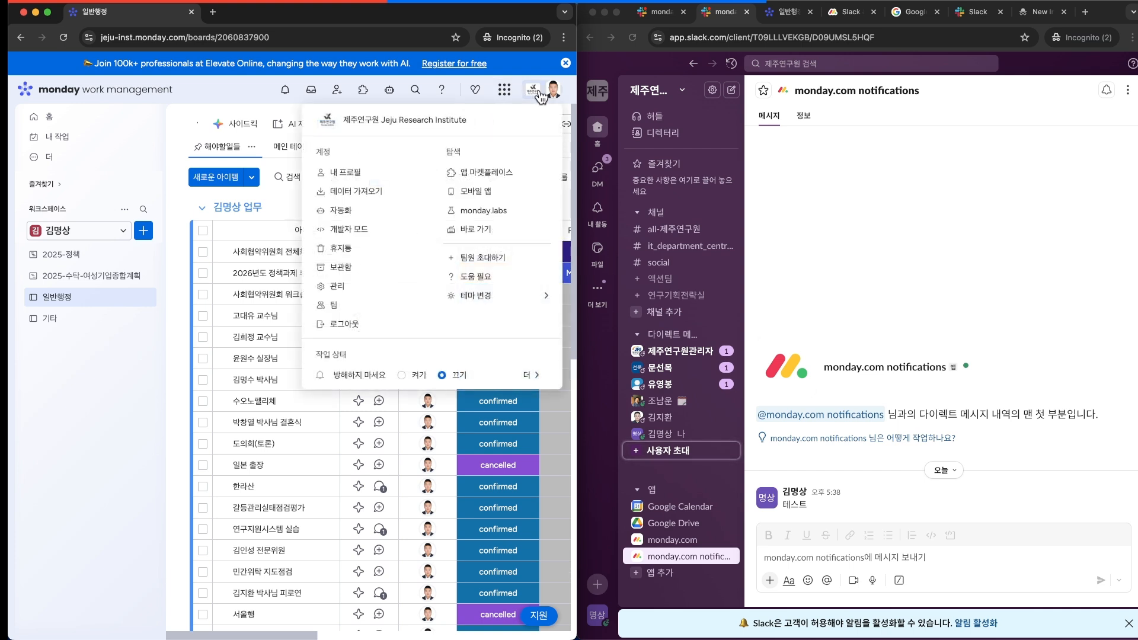
{"action": "left_click", "coordinate": [541, 95]}
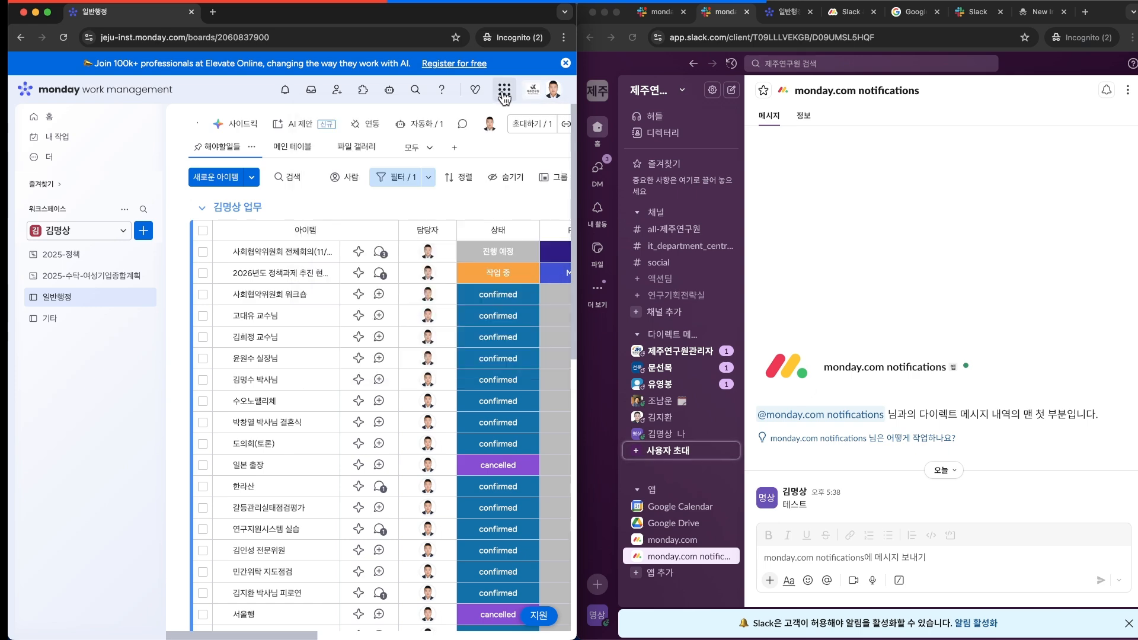
{"action": "left_click", "coordinate": [288, 93]}
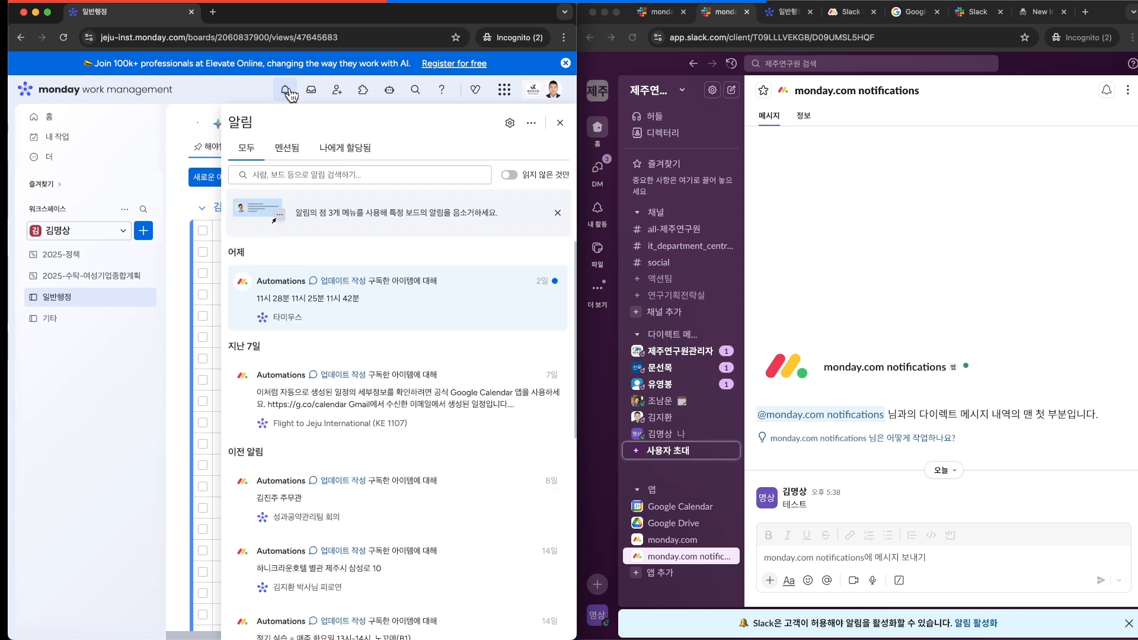
{"action": "left_click", "coordinate": [509, 124]}
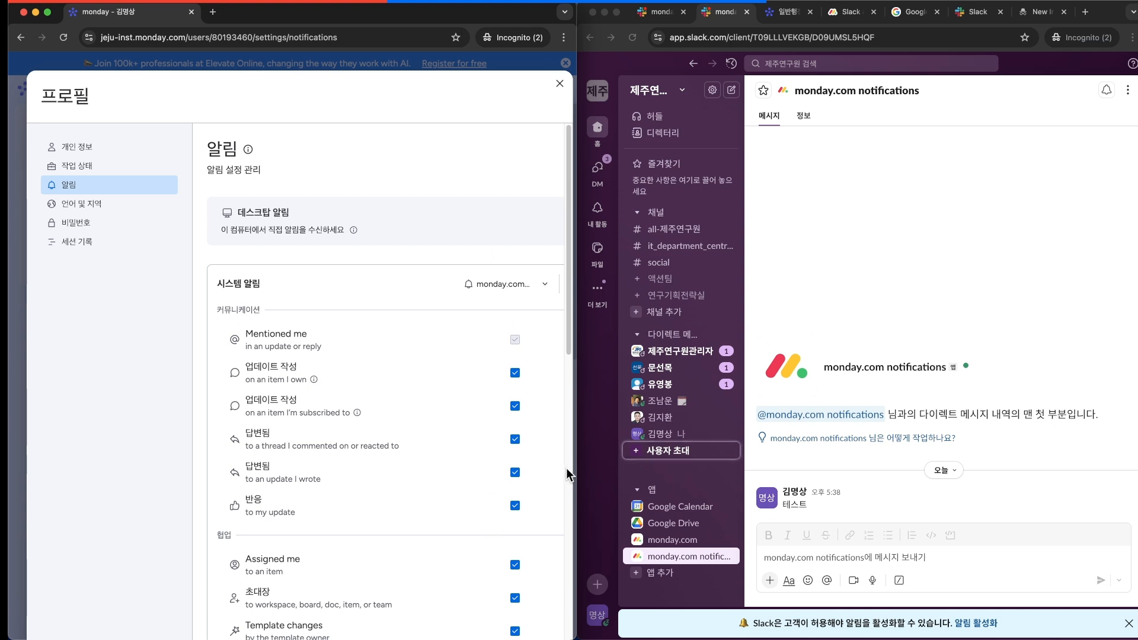
- Widen the settings window to reveal email and Slack columns, then bring up the 먼데이닷컴 교육 자료 board
{"action": "left_click_drag", "start_coordinate": [576, 504], "coordinate": [890, 506]}
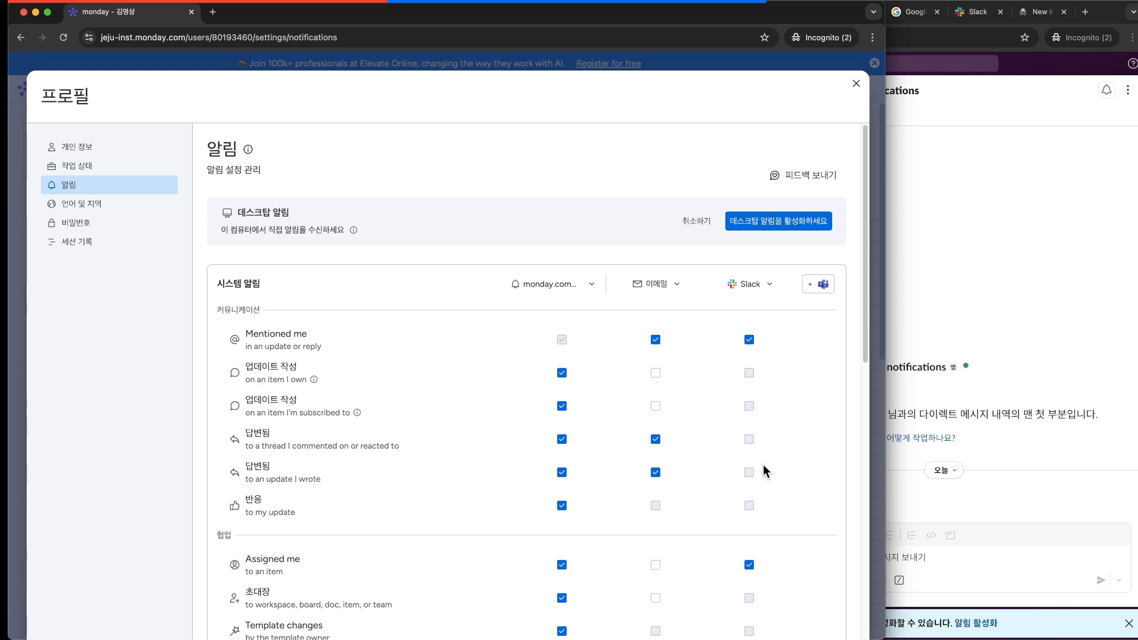
{"action": "scroll", "coordinate": [751, 453], "scroll_direction": "down", "scroll_amount": 6}
{"action": "scroll", "coordinate": [752, 451], "scroll_direction": "down", "scroll_amount": 5}
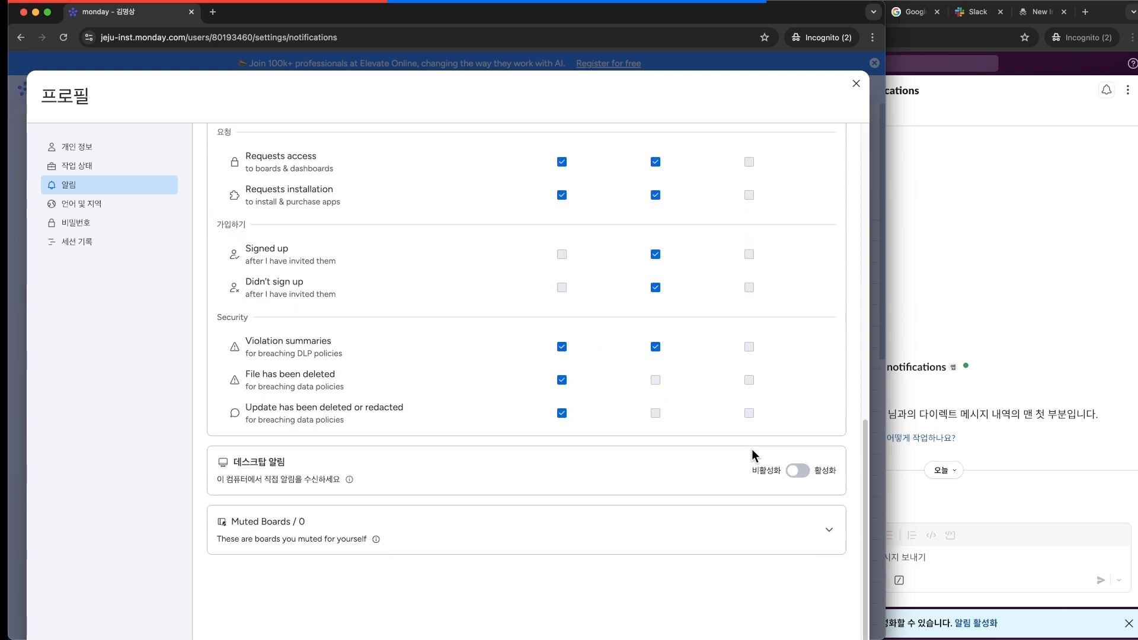
{"action": "scroll", "coordinate": [751, 452], "scroll_direction": "up", "scroll_amount": 9}
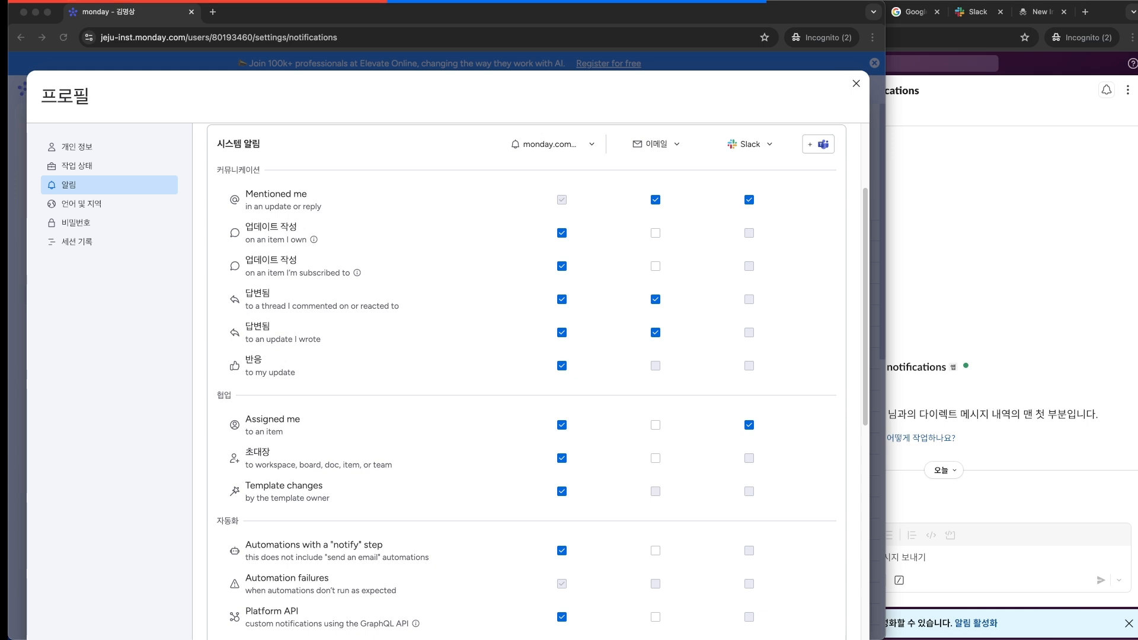
{"action": "left_click_drag", "start_coordinate": [524, 3], "coordinate": [517, 77]}
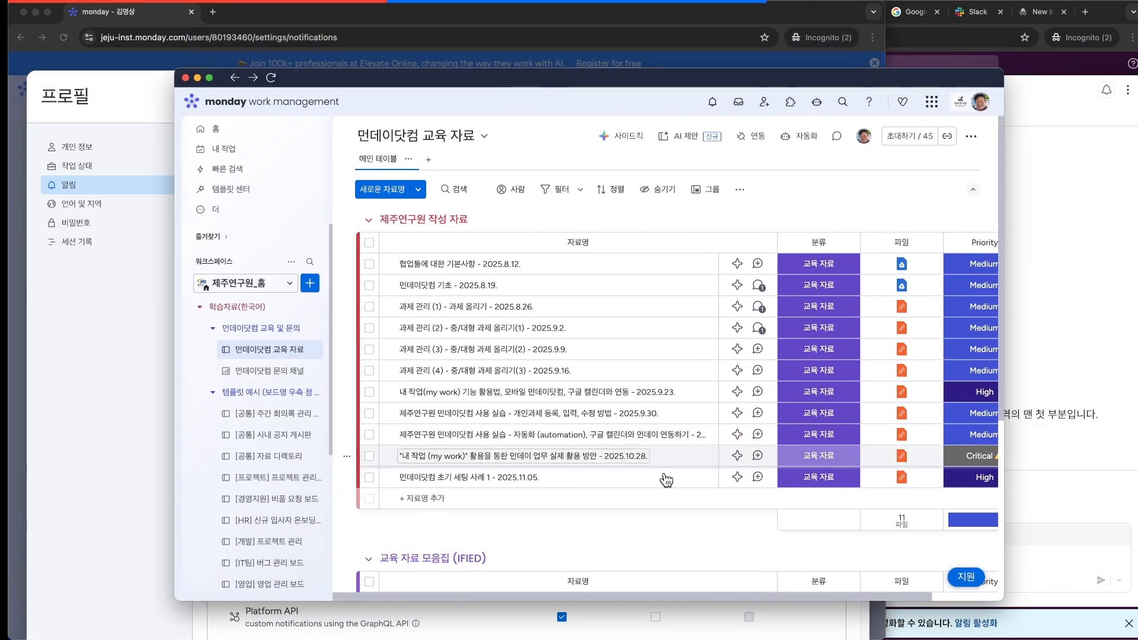
- Start an update on the last item's Updates panel that @-mentions a teammate
{"action": "left_click", "coordinate": [758, 478]}
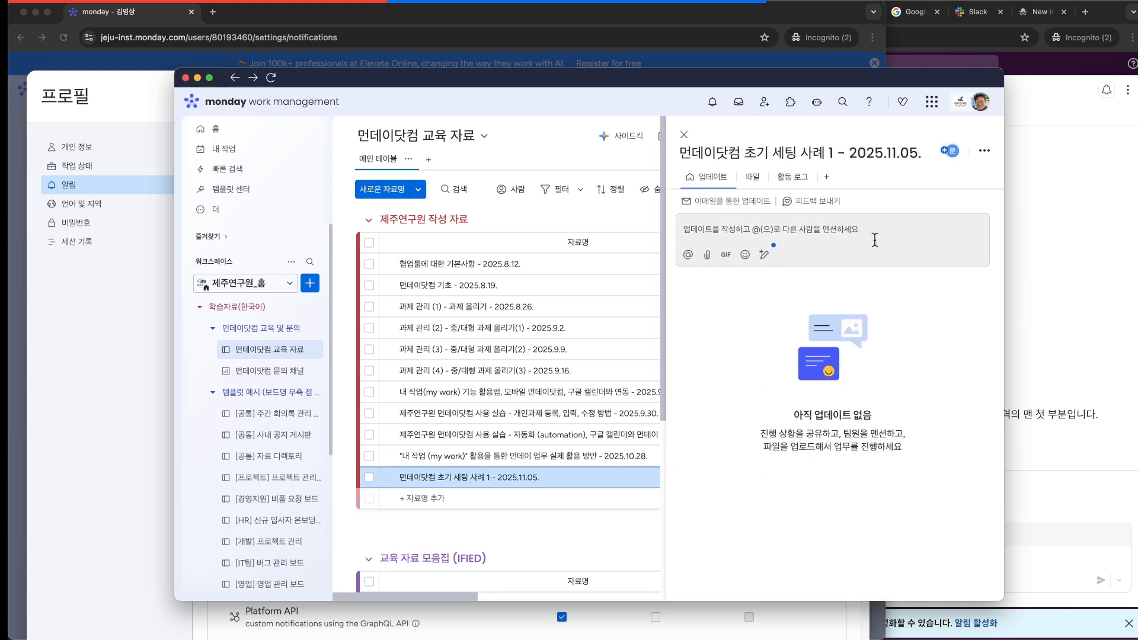
{"action": "left_click", "coordinate": [874, 240]}
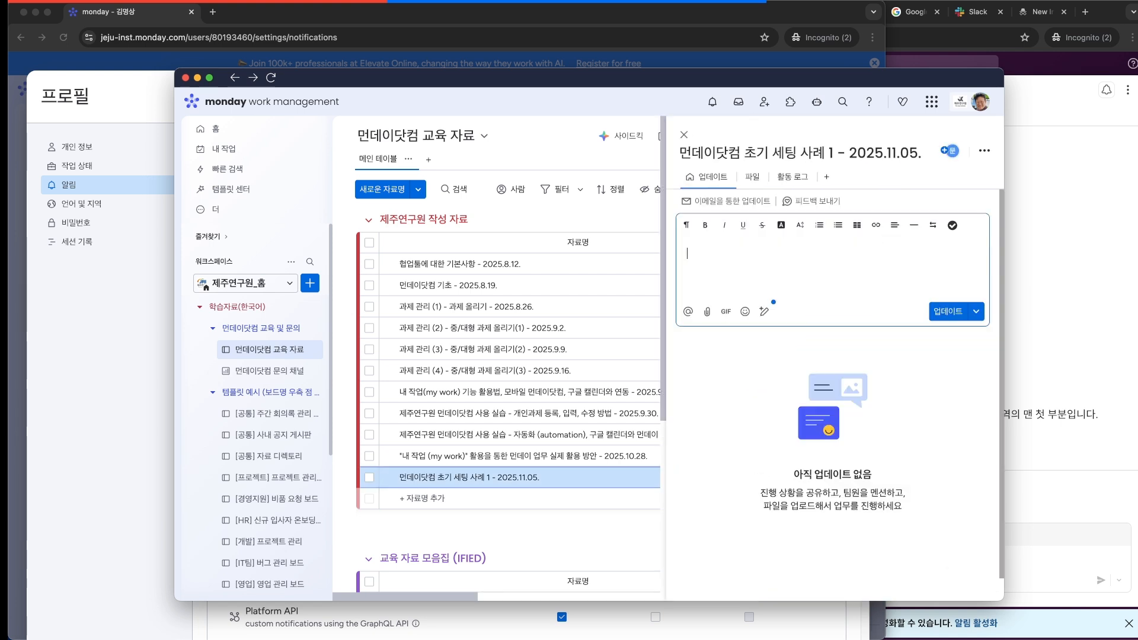
{"action": "type", "text": "@"}
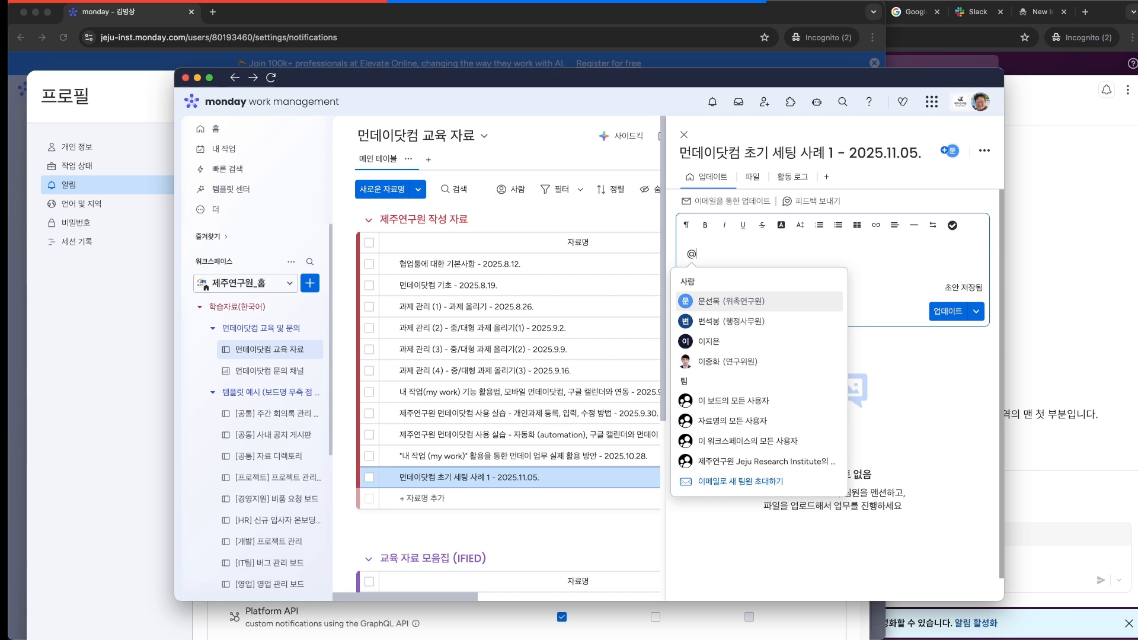
{"action": "type", "text": "기ㅁ"}
{"action": "key", "text": "BackSpace"}
{"action": "key", "text": "BackSpace"}
{"action": "type", "text": "ㄱㅣㅁㅁㅣ"}
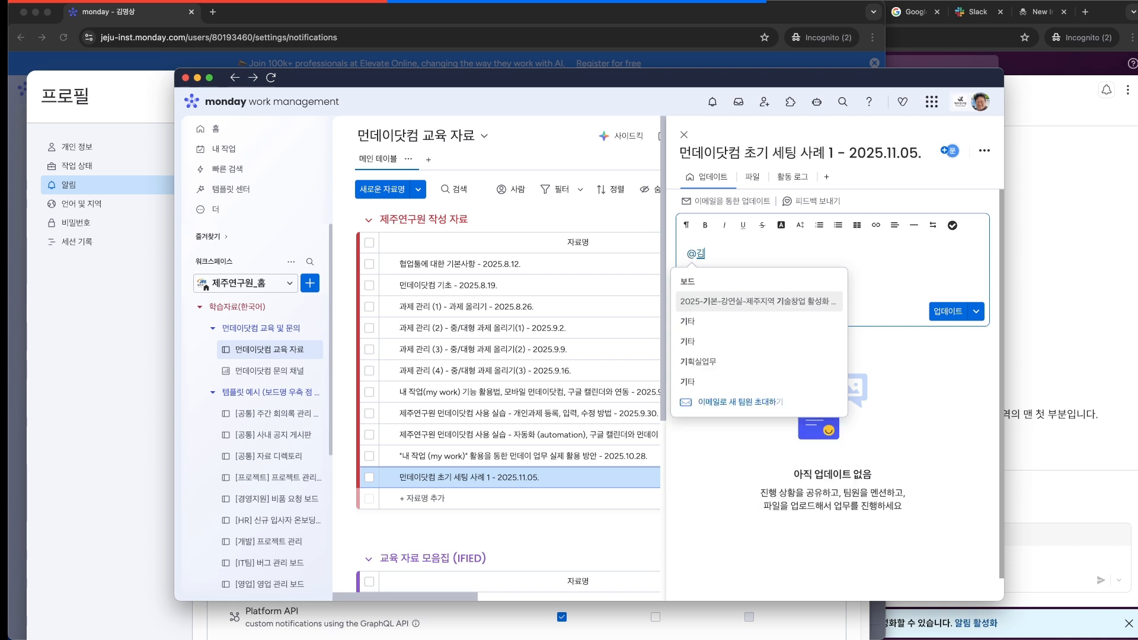
{"action": "key", "text": "BackSpace"}
{"action": "type", "text": "ㅕㅇ"}
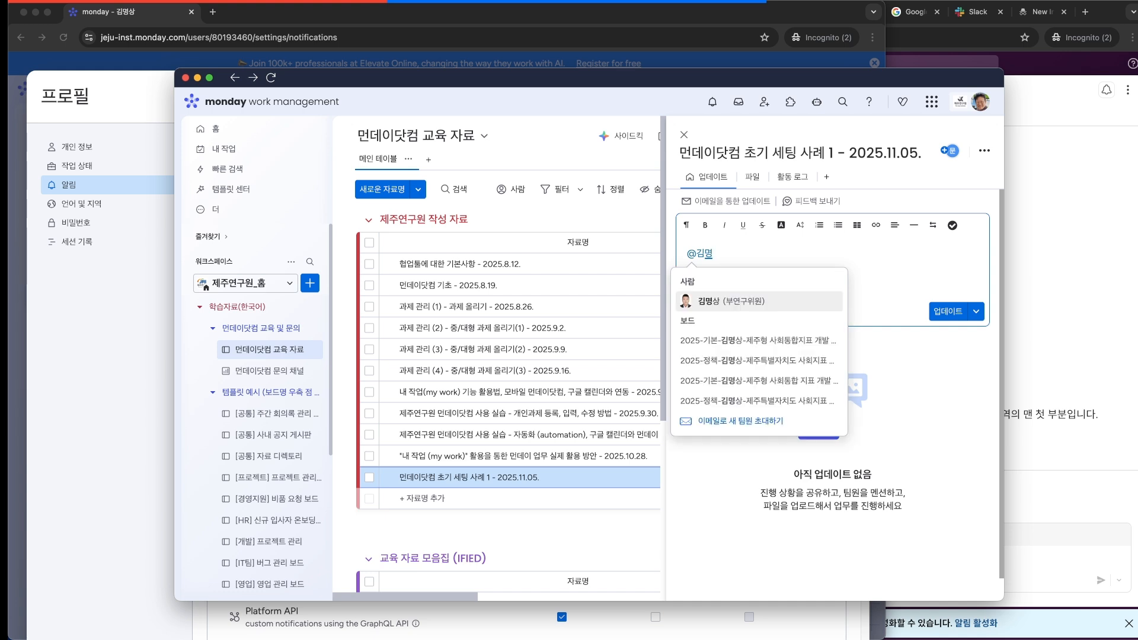
{"action": "key", "text": "Down"}
{"action": "key", "text": "Up"}
{"action": "key", "text": "Return"}
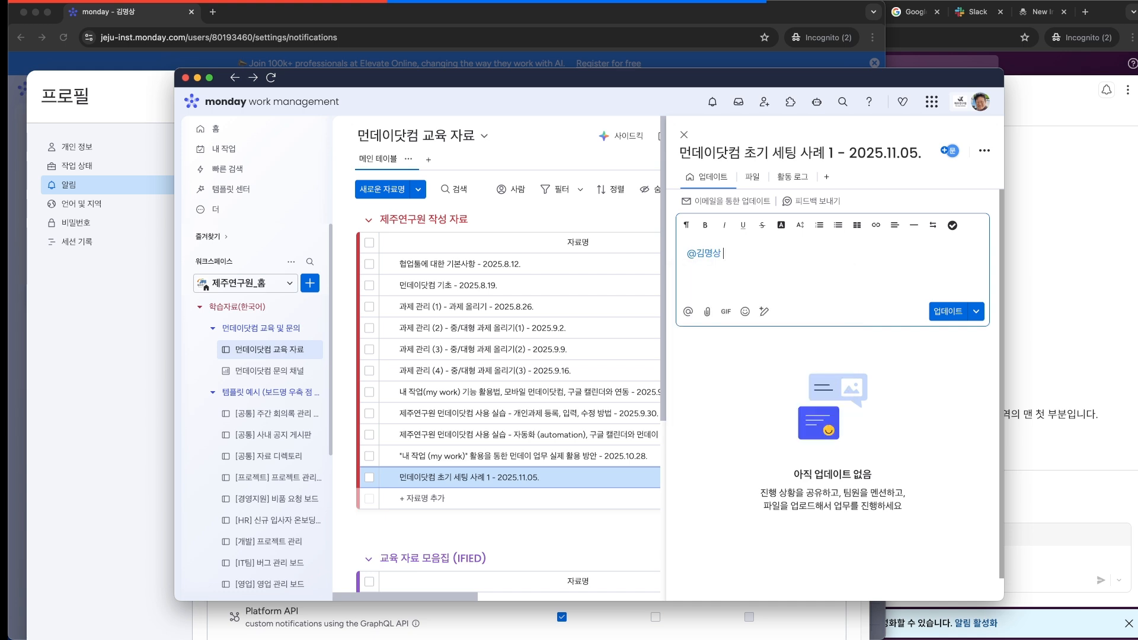
- Add the text 테스트 after the mention and post the update
{"action": "key", "text": "BackSpace"}
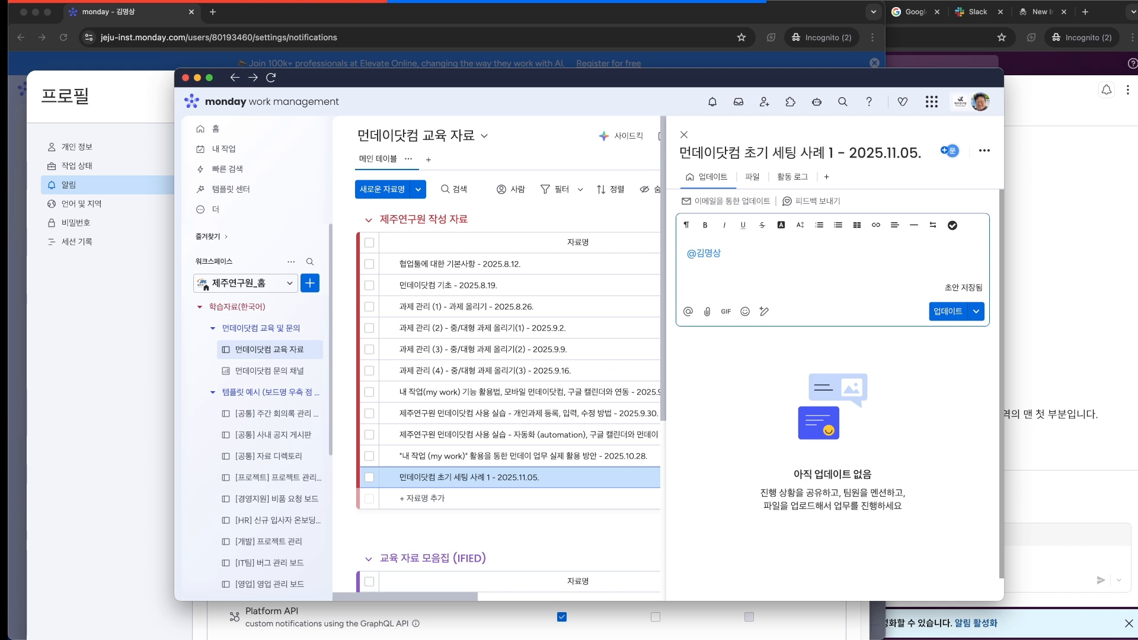
{"action": "type", "text": "테스트"}
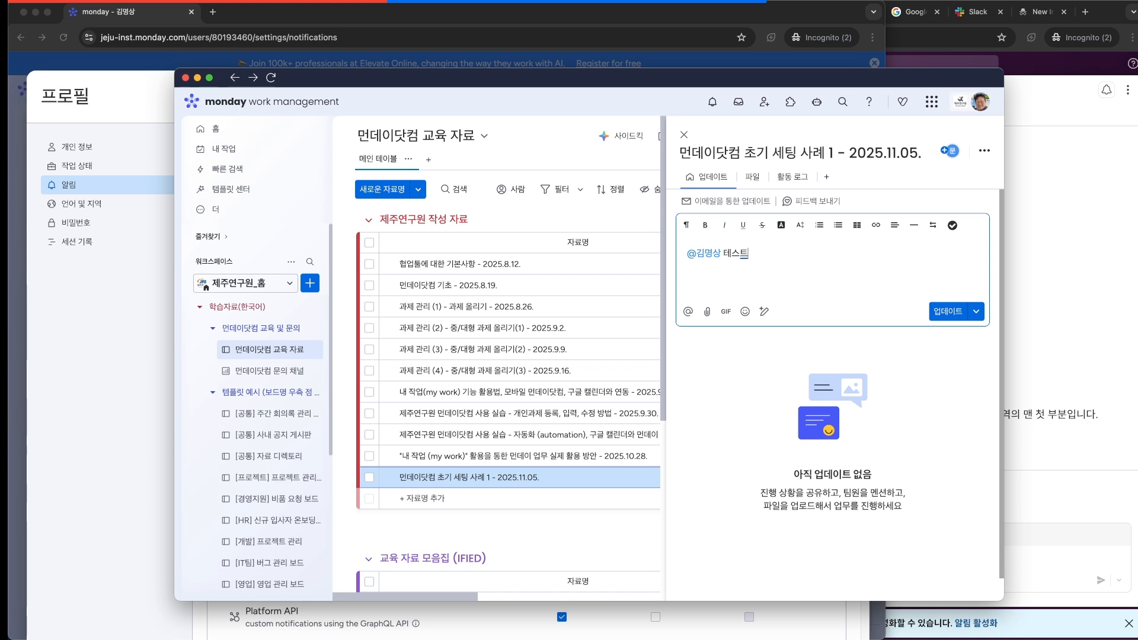
{"action": "left_click", "coordinate": [947, 312]}
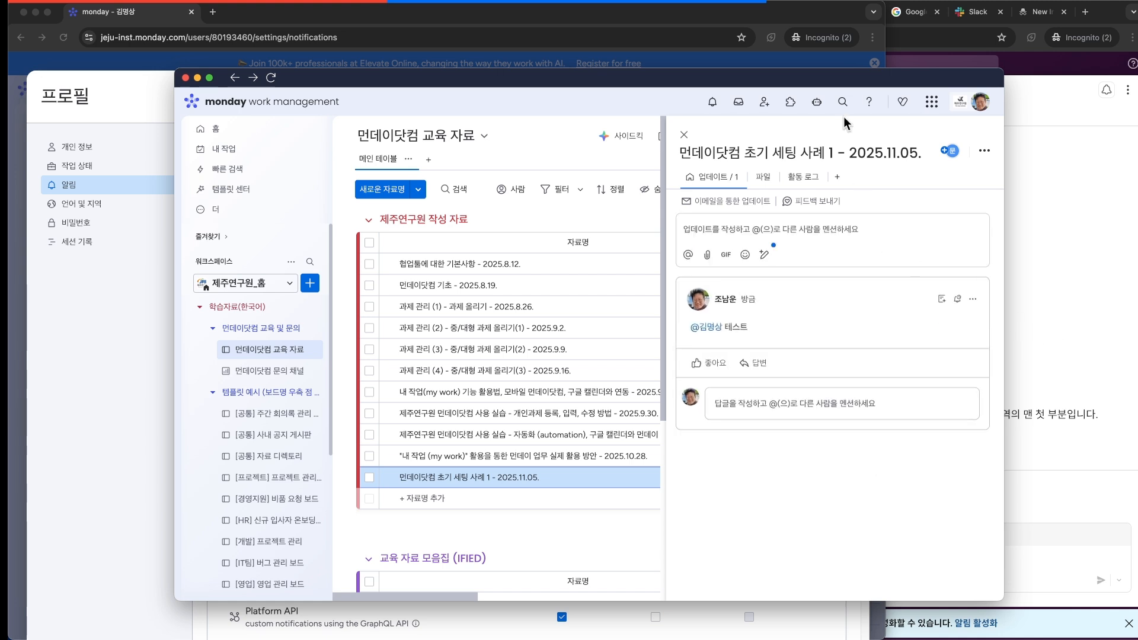
{"action": "left_click_drag", "start_coordinate": [823, 76], "coordinate": [0, 450]}
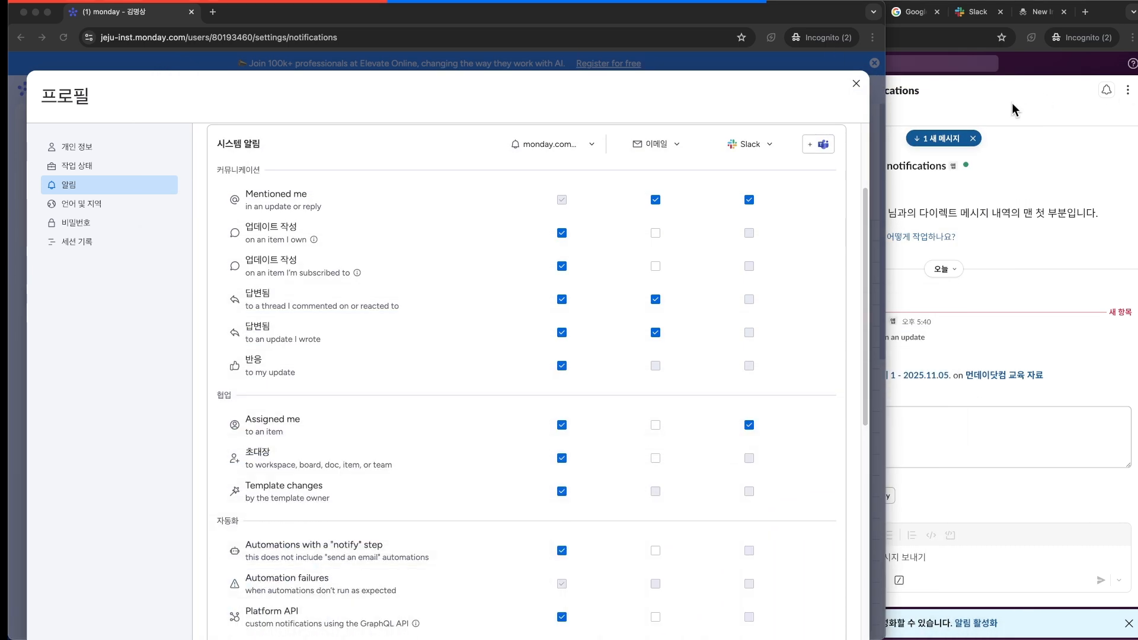
- Like the relayed monday.com mention in Slack with 좋아요 and close the invite-people popup
{"action": "left_click", "coordinate": [1057, 105]}
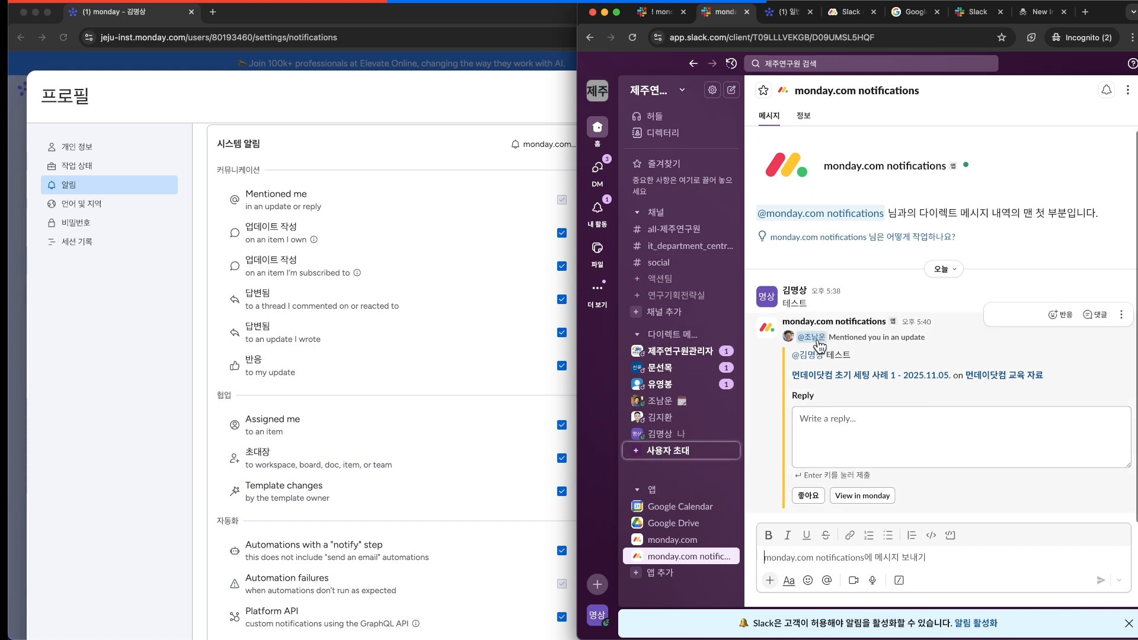
{"action": "mouse_move", "coordinate": [818, 341]}
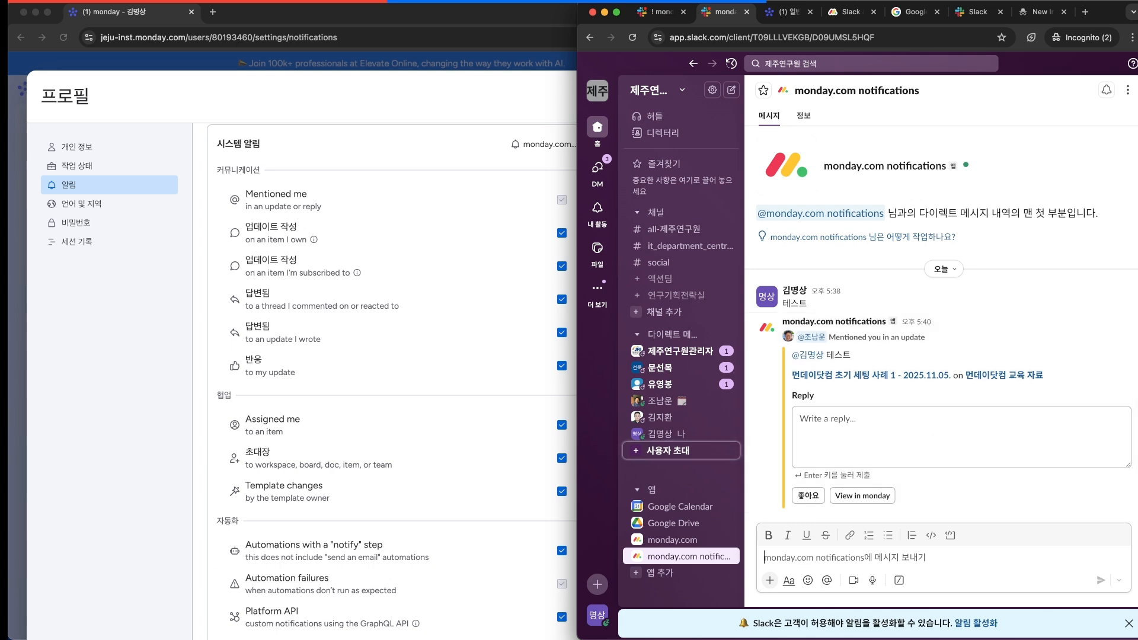
{"action": "left_click_drag", "start_coordinate": [8, 15], "coordinate": [517, 80]}
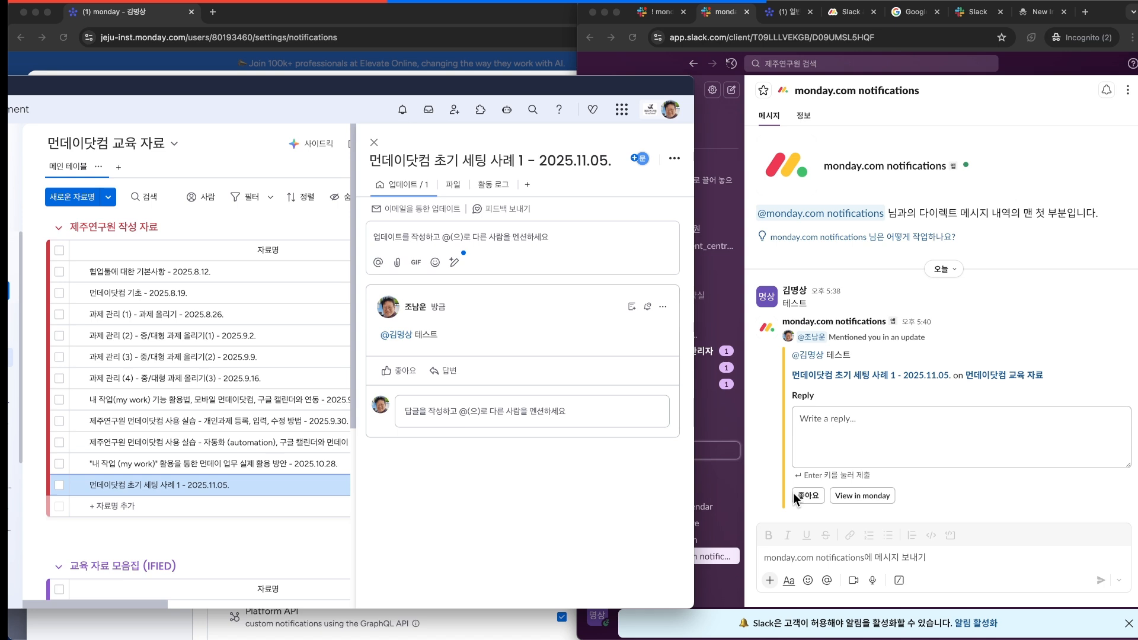
{"action": "left_click", "coordinate": [807, 499]}
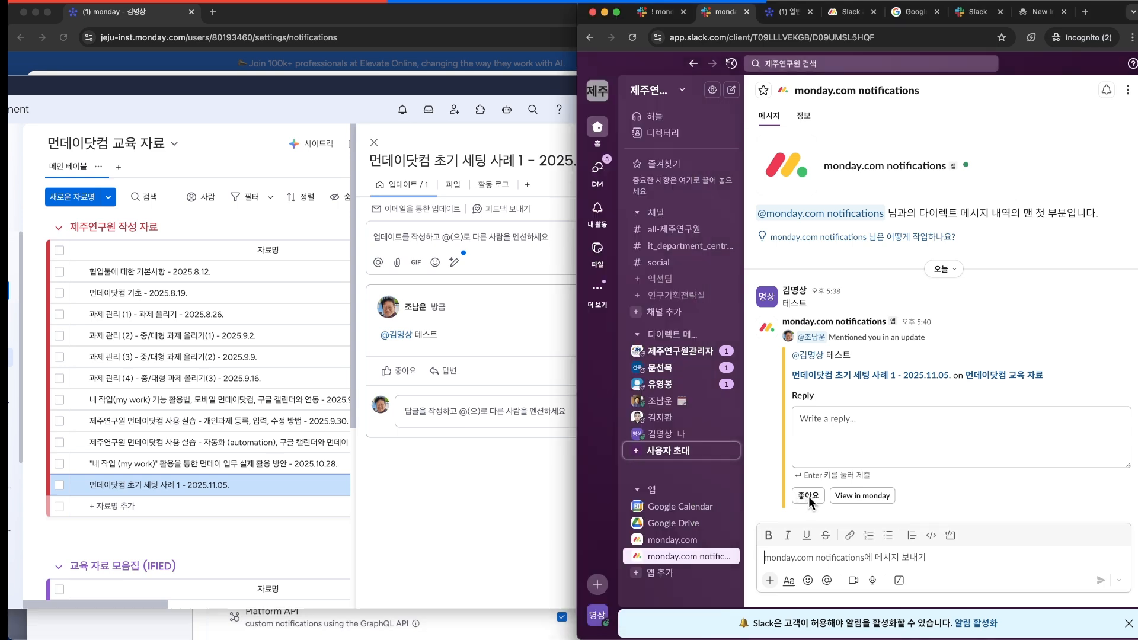
{"action": "left_click", "coordinate": [810, 496]}
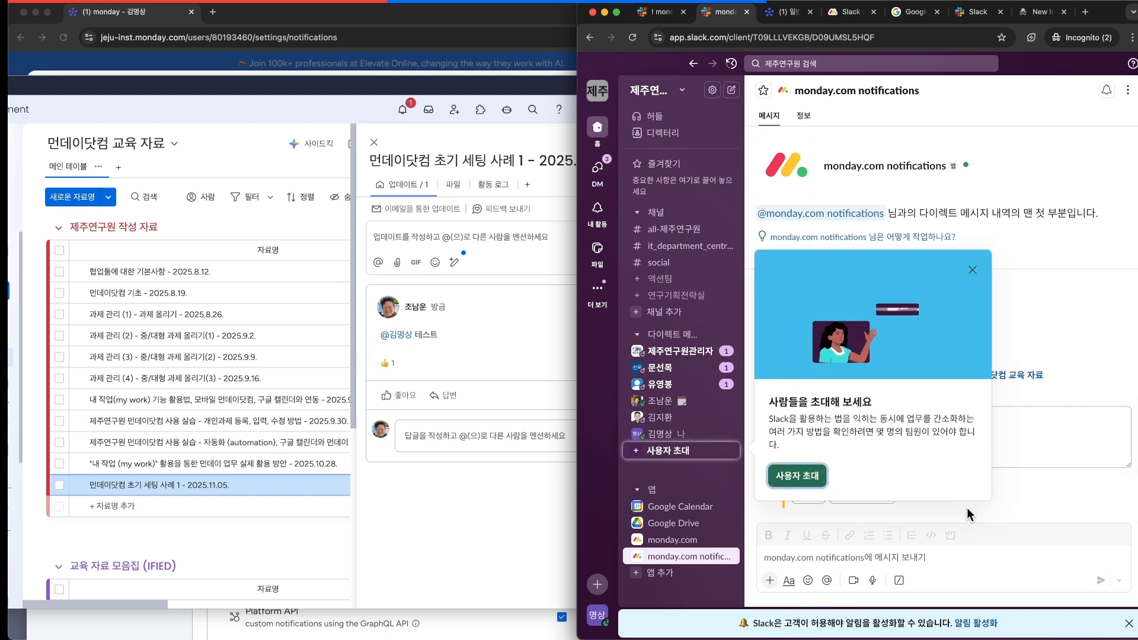
{"action": "left_click", "coordinate": [973, 270]}
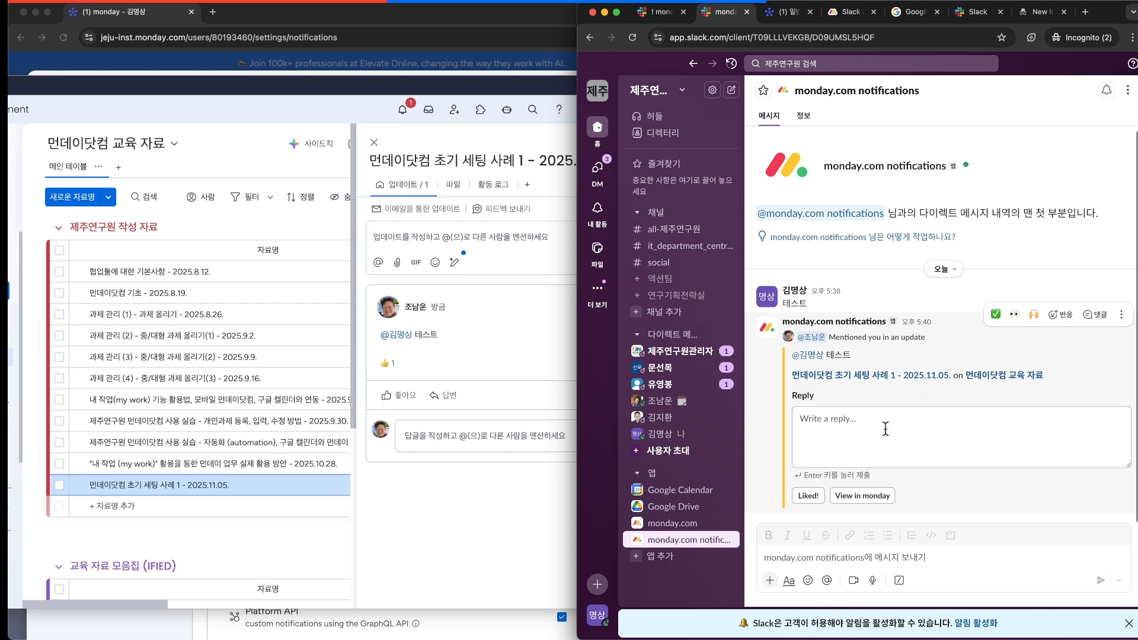
- Reply 감사합니다 to the monday.com mention from Slack's Write a reply box
{"action": "left_click", "coordinate": [1012, 432]}
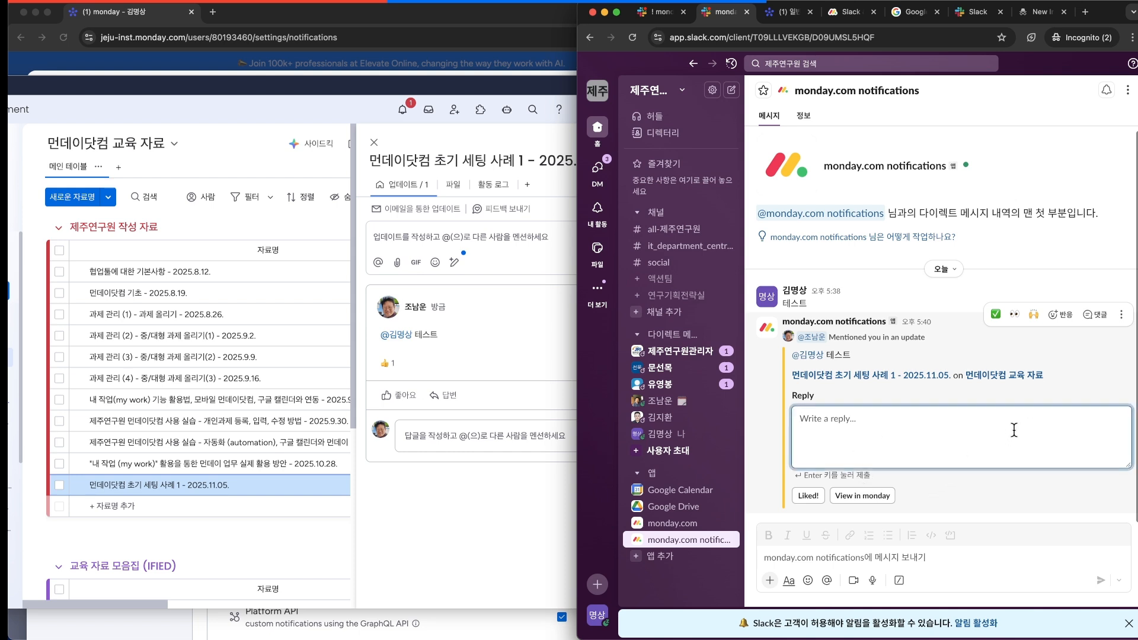
{"action": "type", "text": "감사합지"}
{"action": "type", "text": "니다"}
{"action": "key", "text": "Return"}
{"action": "key", "text": "Return"}
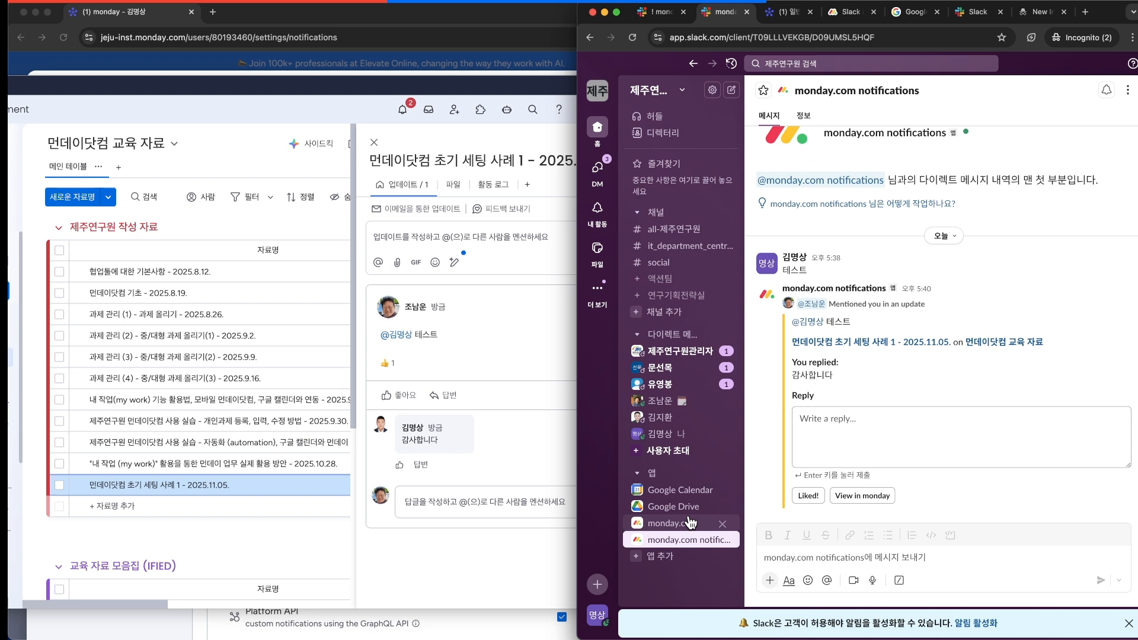
- Close the board window and move between Slack's monday.com and monday.com notifications conversations, ending on monday.com
{"action": "left_click", "coordinate": [419, 79]}
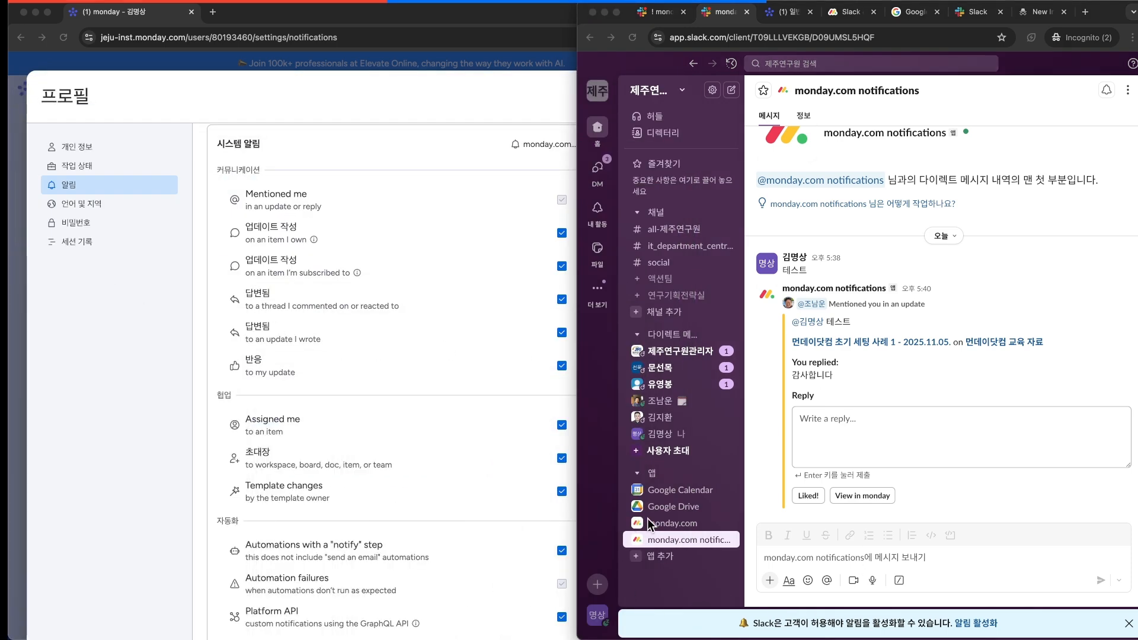
{"action": "left_click", "coordinate": [664, 524]}
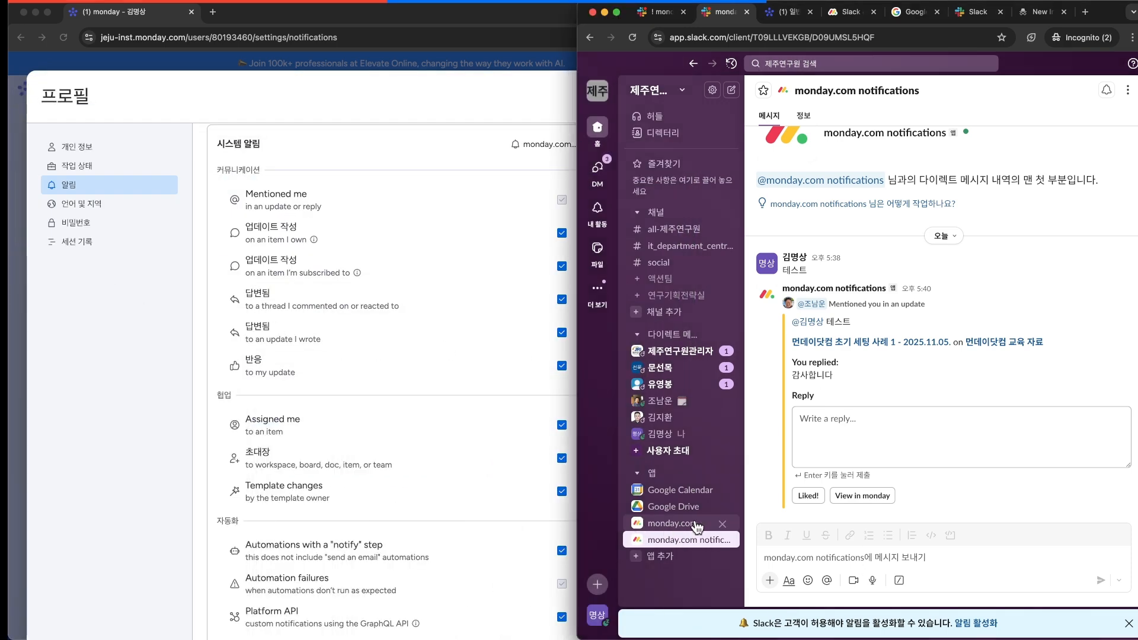
{"action": "left_click", "coordinate": [661, 541]}
{"action": "left_click", "coordinate": [671, 525]}
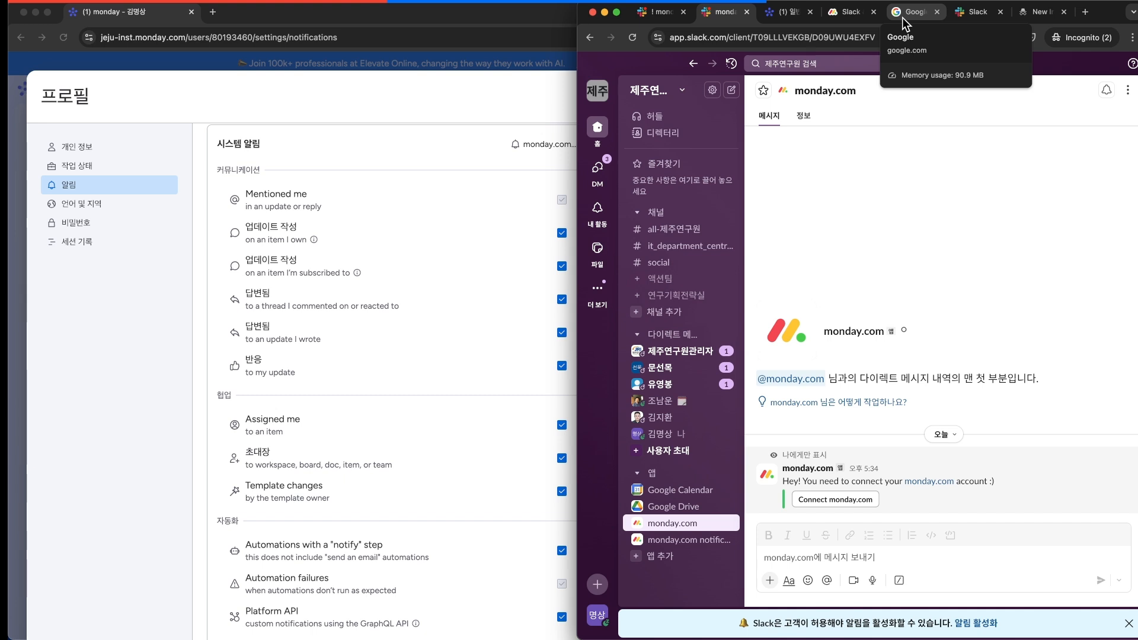
- Bring the monday.com window forward, narrow it, and close the profile notification settings
{"action": "left_click", "coordinate": [483, 92]}
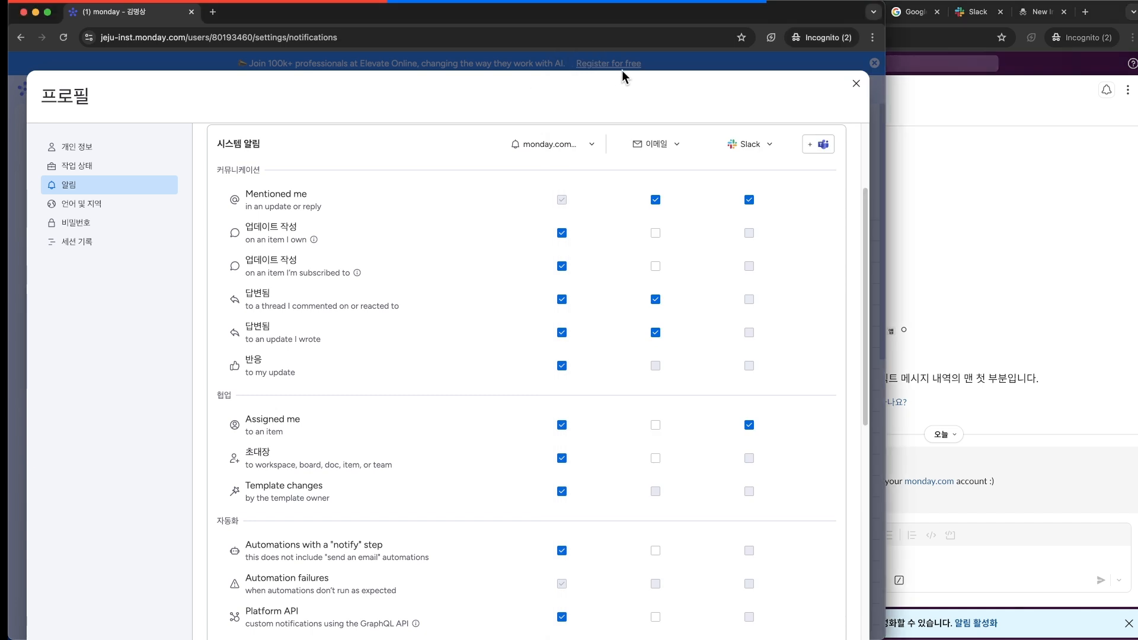
{"action": "left_click_drag", "start_coordinate": [885, 96], "coordinate": [574, 117]}
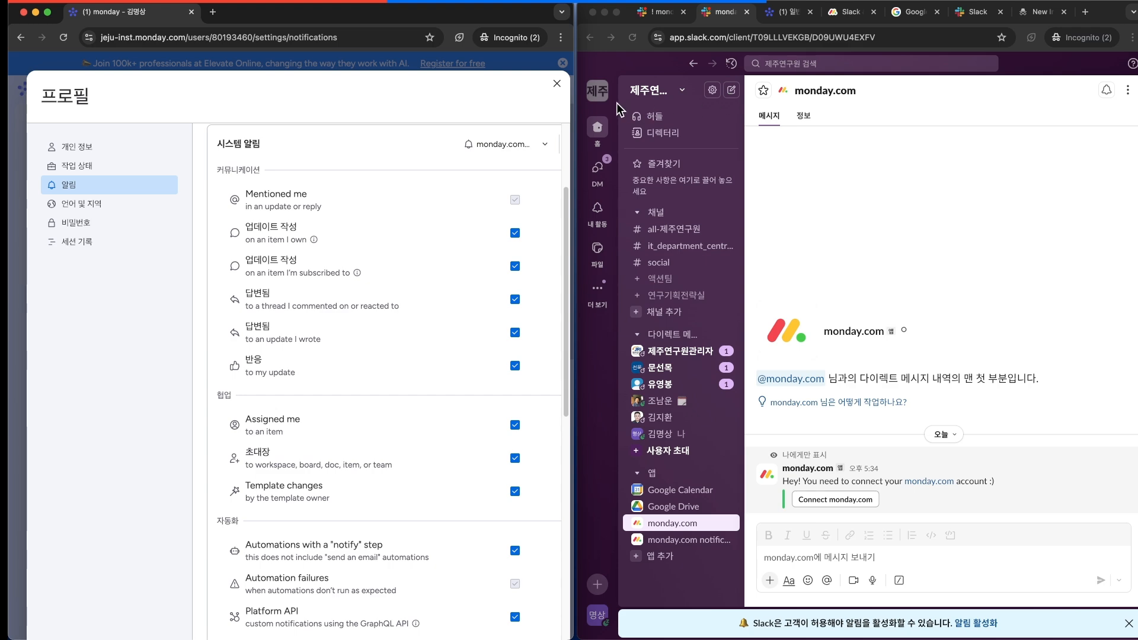
{"action": "left_click", "coordinate": [557, 84]}
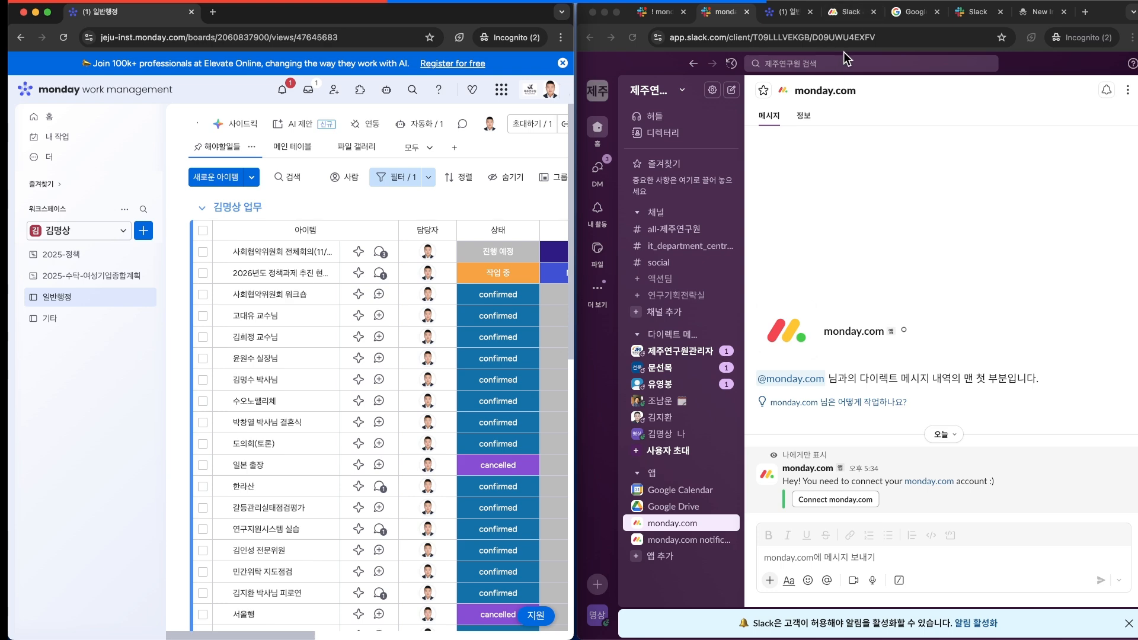
- In a new browser tab, search 'slack app' and open Slack's Windows download page
{"action": "left_click", "coordinate": [1084, 13]}
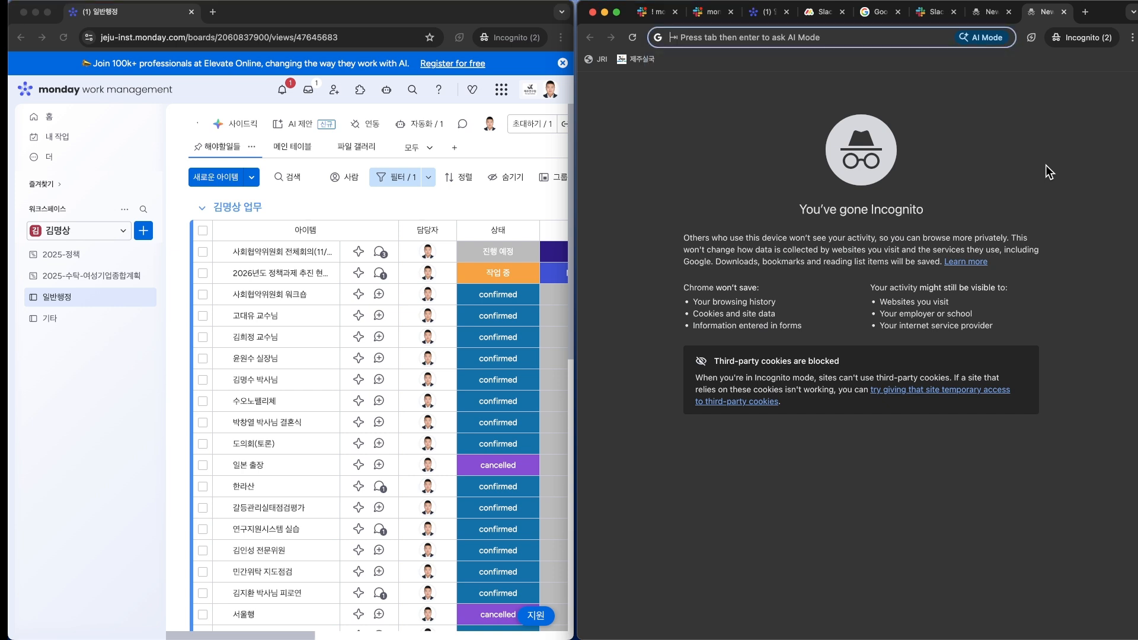
{"action": "key", "text": "ctrl+space"}
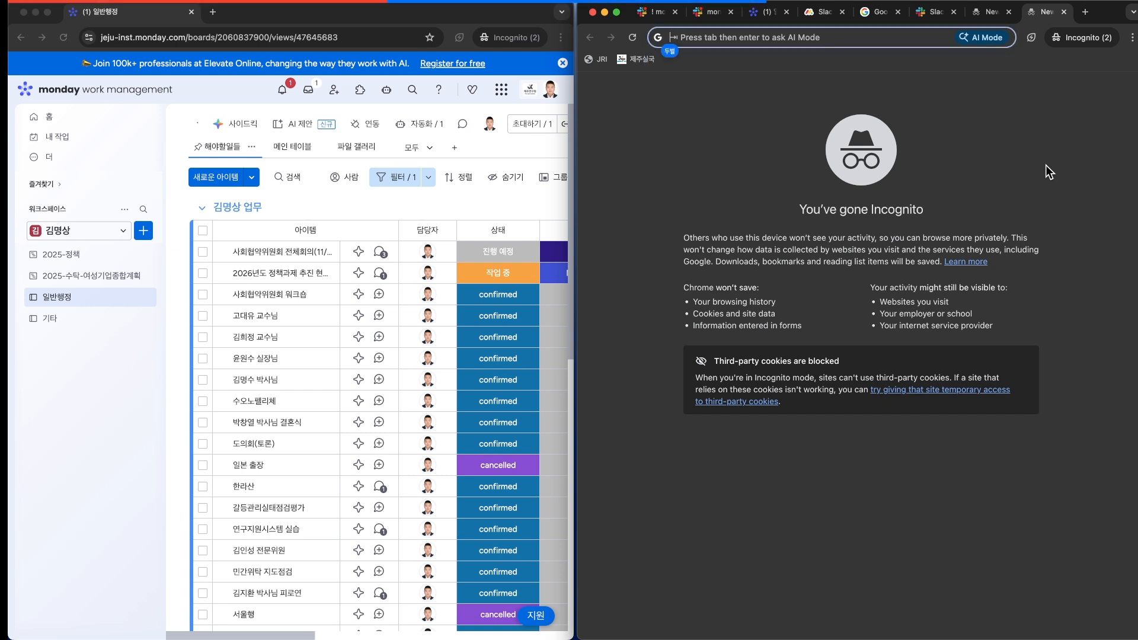
{"action": "type", "text": "sla"}
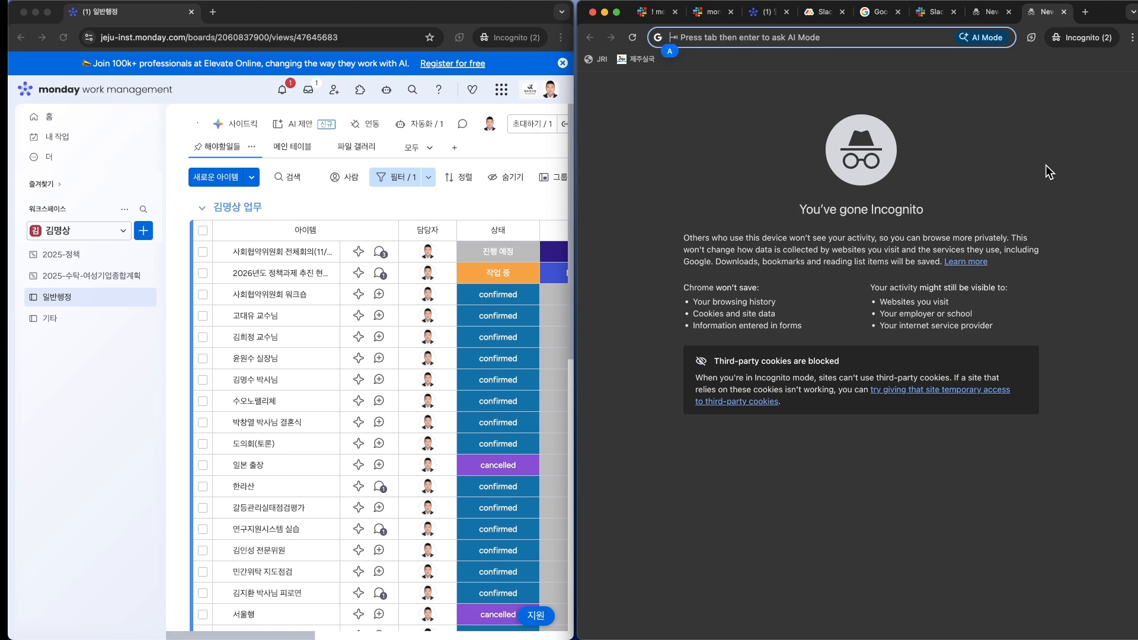
{"action": "type", "text": "ck app"}
{"action": "key", "text": "Return"}
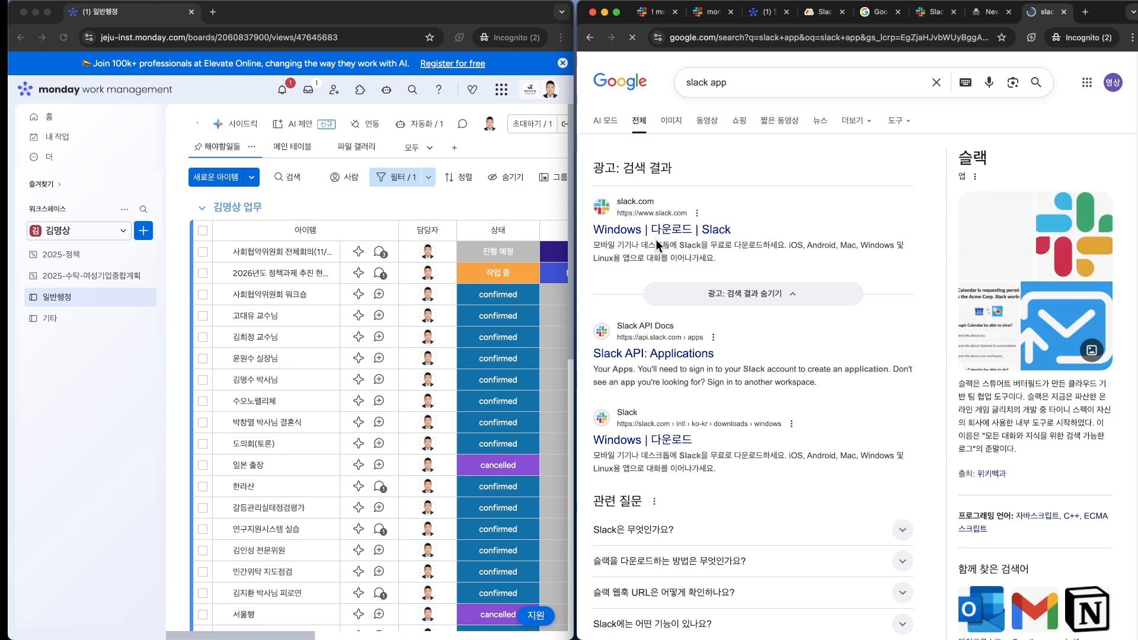
{"action": "left_click", "coordinate": [651, 237]}
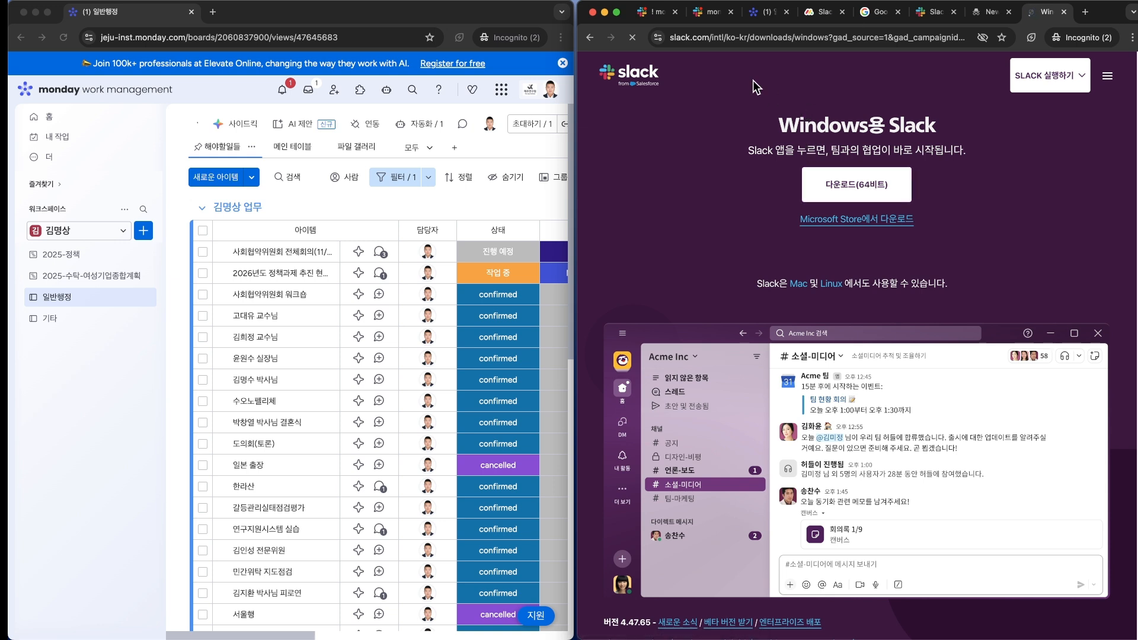
- Run a Google search for 'monday app' from the address bar
{"action": "left_click", "coordinate": [892, 29]}
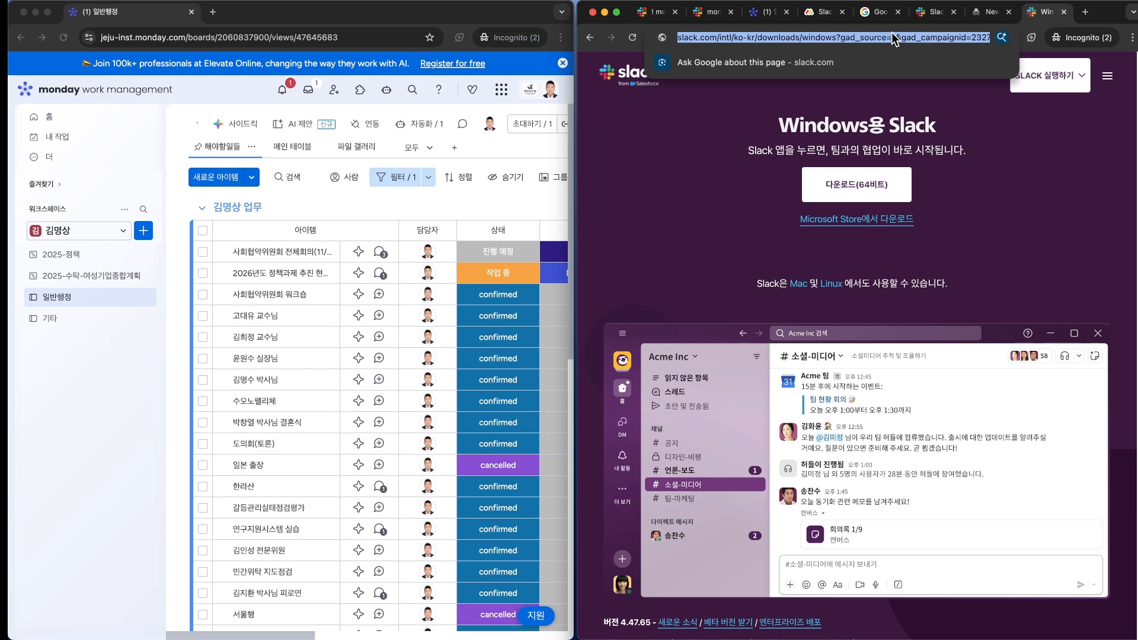
{"action": "type", "text": "man"}
{"action": "key", "text": "BackSpace"}
{"action": "key", "text": "BackSpace"}
{"action": "type", "text": "on"}
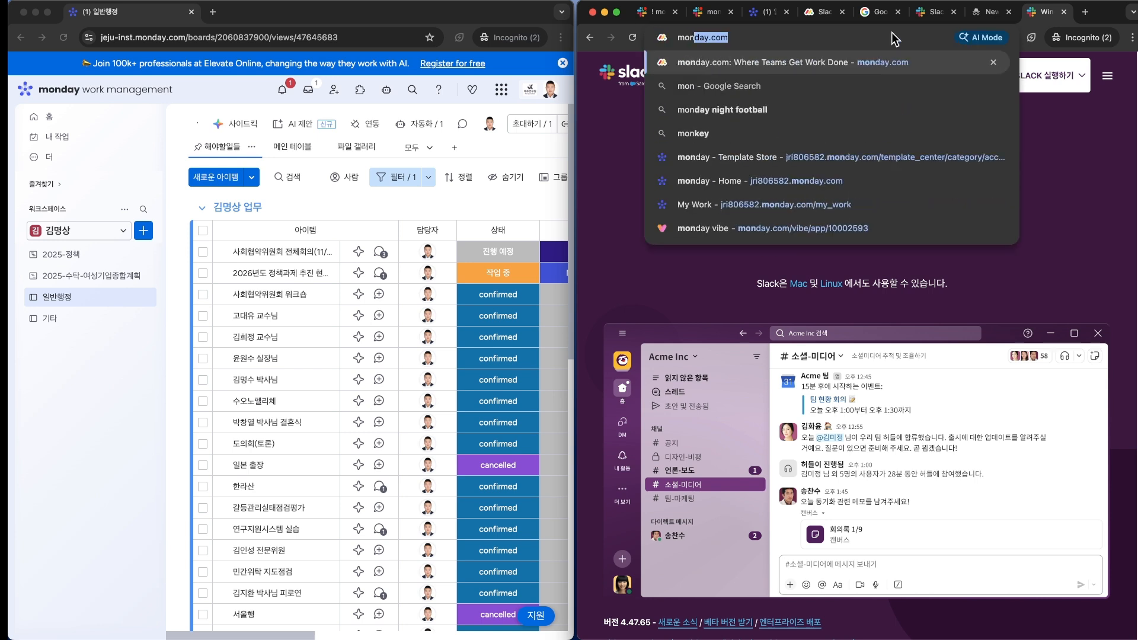
{"action": "type", "text": "day"}
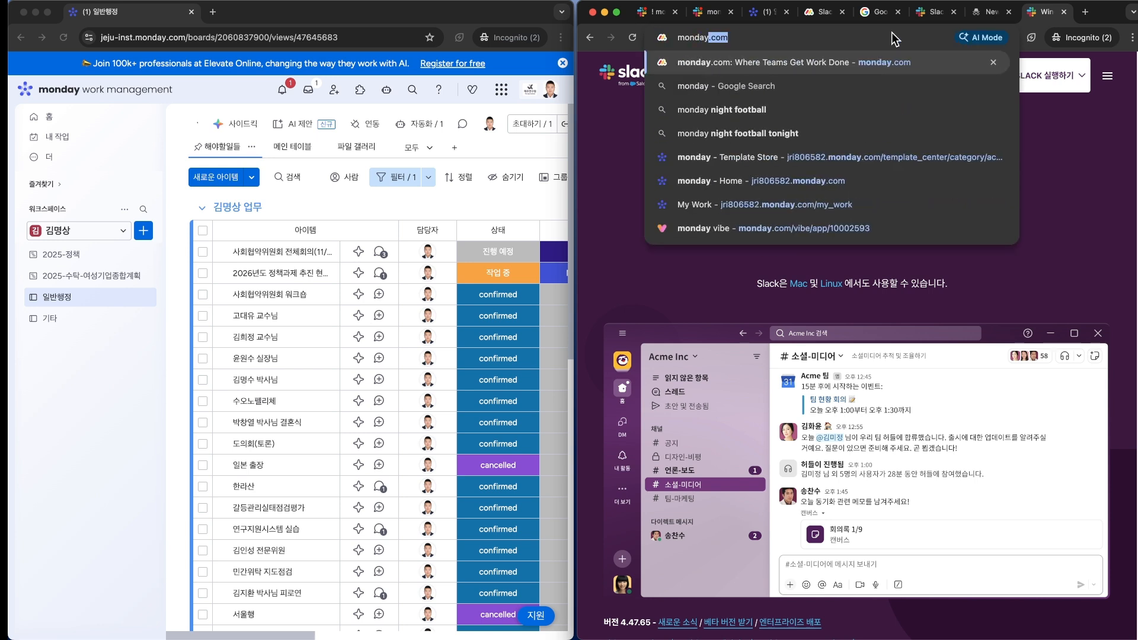
{"action": "key", "text": "BackSpace"}
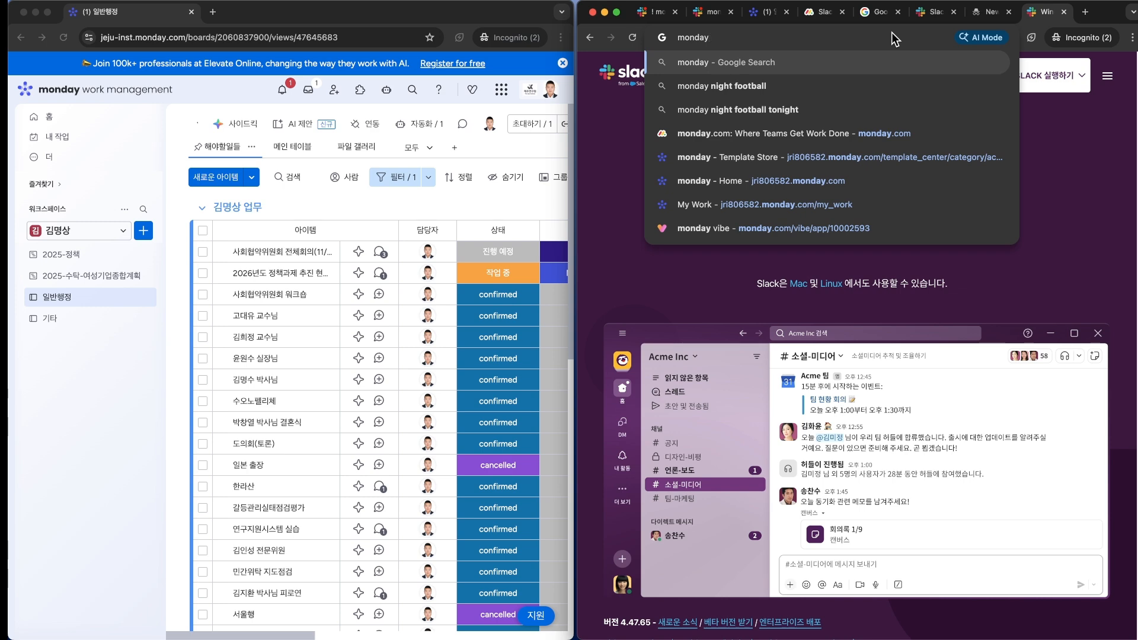
{"action": "type", "text": "app"}
{"action": "key", "text": "Return"}
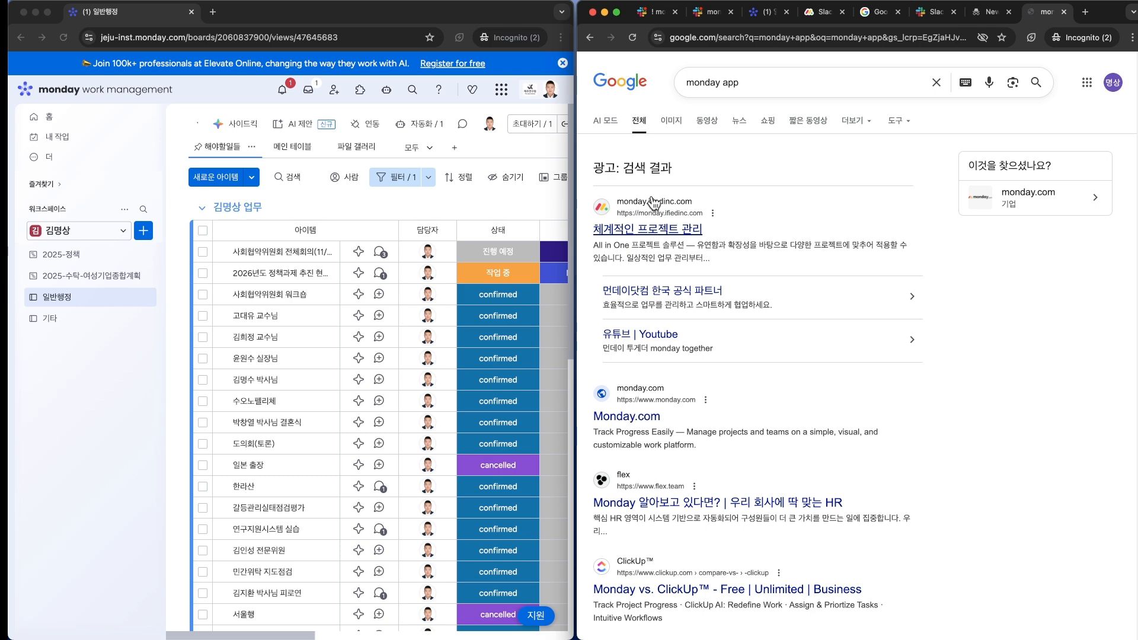
- Open the monday.com project management ad result and look over the page
{"action": "left_click", "coordinate": [648, 240]}
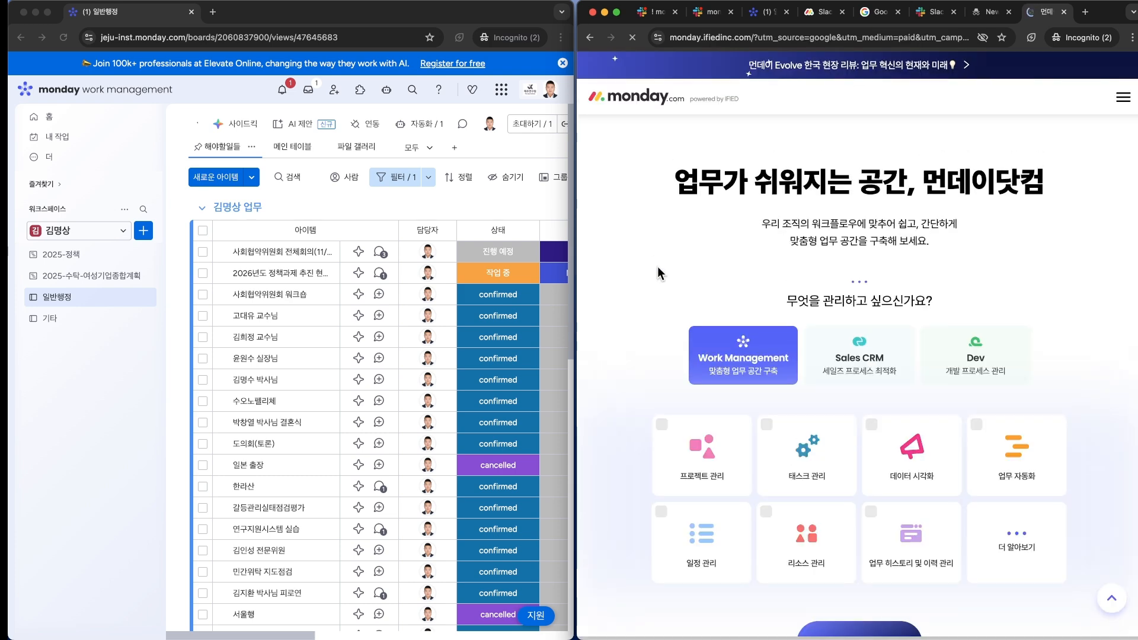
{"action": "scroll", "coordinate": [656, 262], "scroll_direction": "down", "scroll_amount": 10}
{"action": "scroll", "coordinate": [657, 292], "scroll_direction": "down", "scroll_amount": 5}
{"action": "scroll", "coordinate": [656, 291], "scroll_direction": "up", "scroll_amount": 10}
- Search Google for 'monday app download'
{"action": "left_click", "coordinate": [851, 40]}
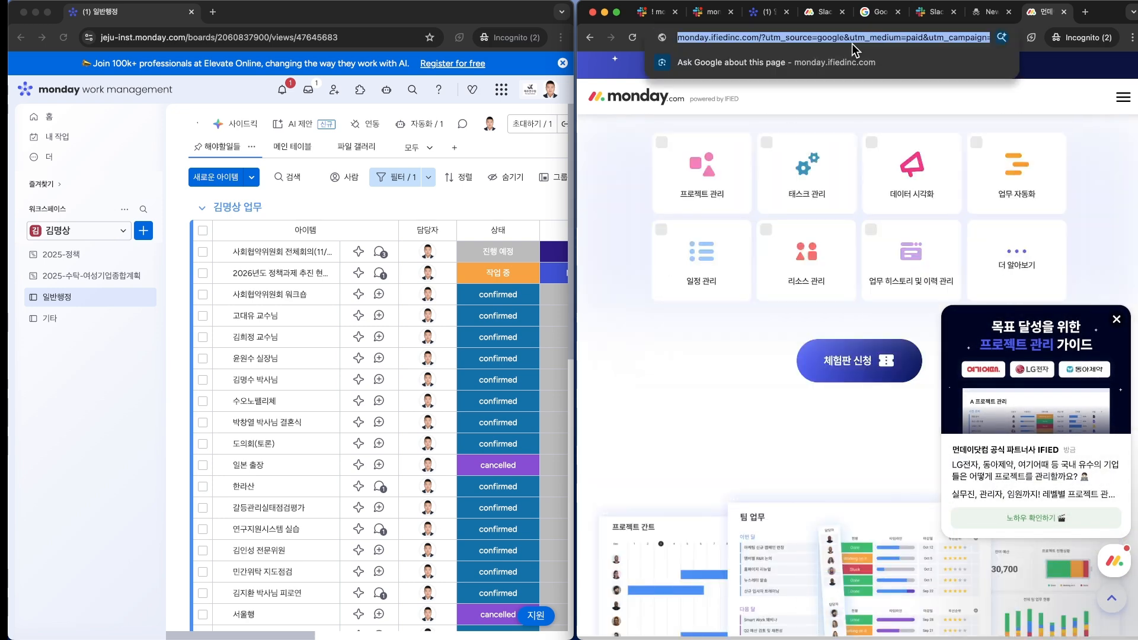
{"action": "type", "text": "monday "}
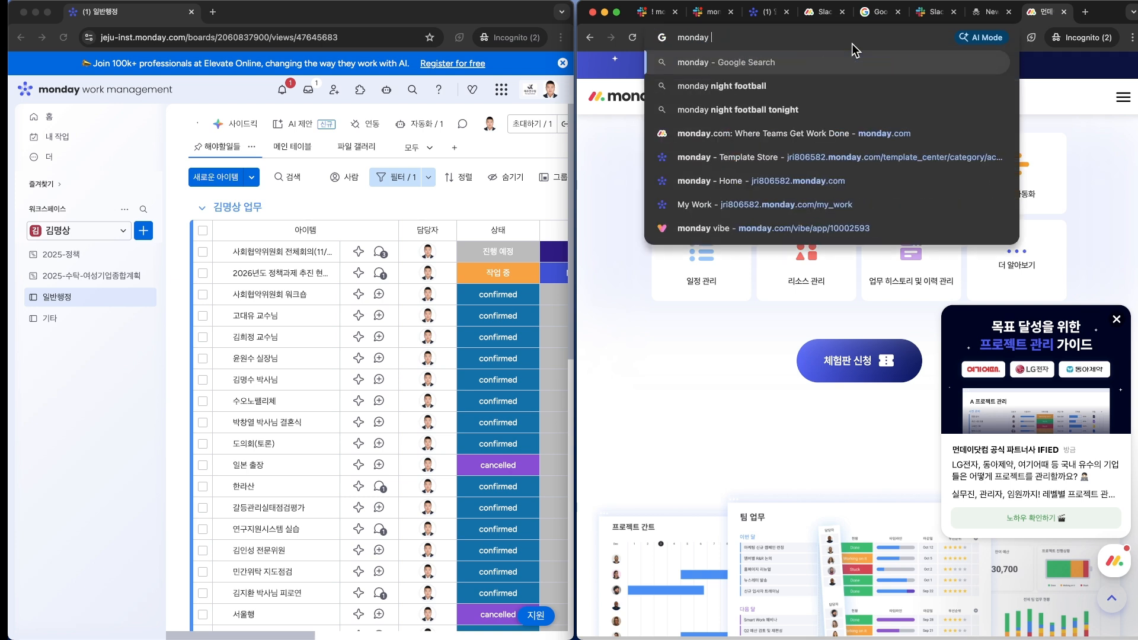
{"action": "type", "text": "app down"}
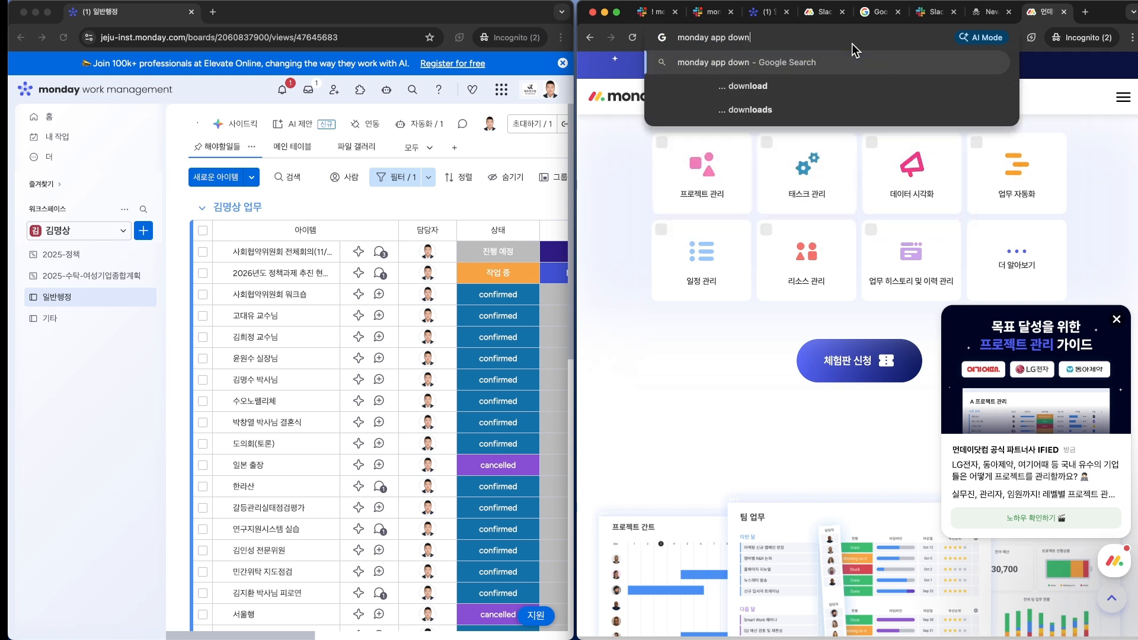
{"action": "type", "text": "load"}
{"action": "key", "text": "Return"}
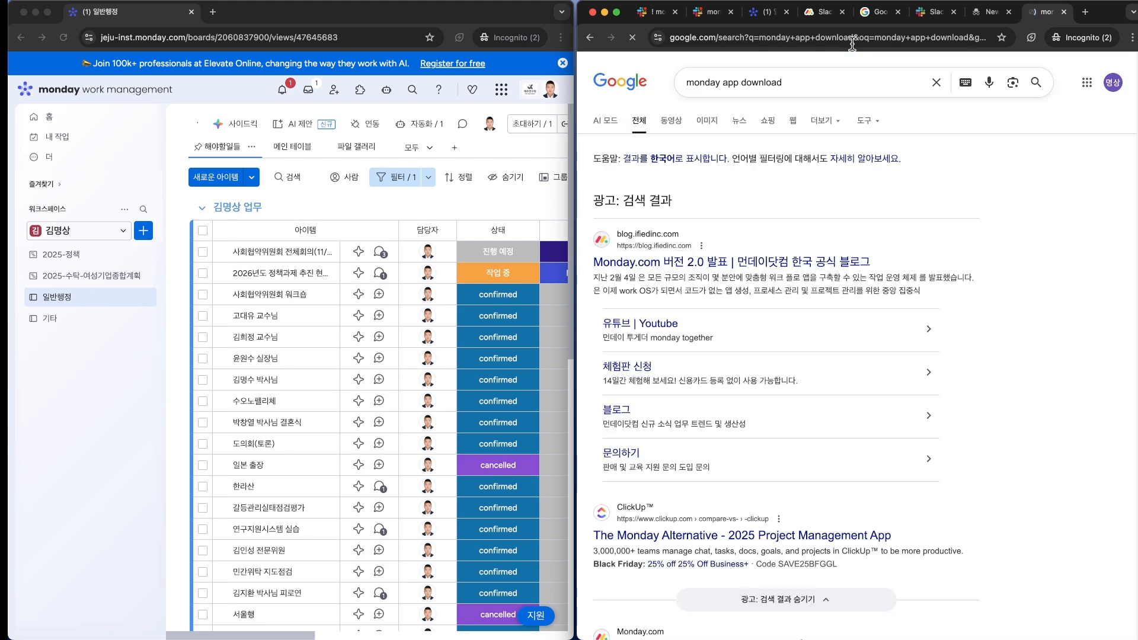
{"action": "scroll", "coordinate": [836, 305], "scroll_direction": "down", "scroll_amount": 5}
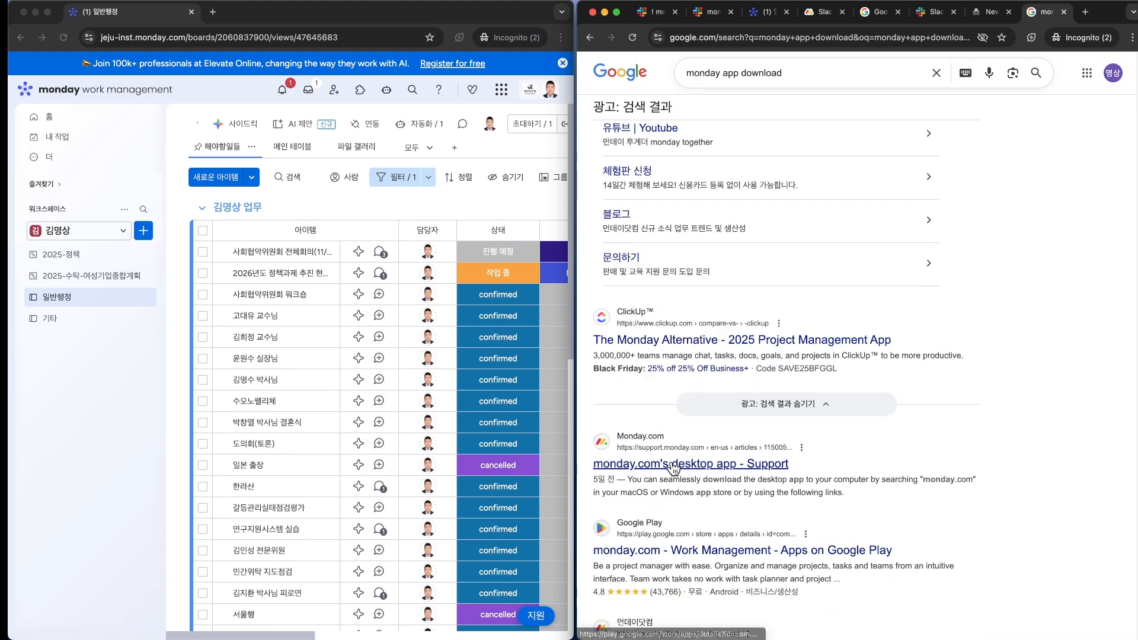
{"action": "scroll", "coordinate": [675, 465], "scroll_direction": "up", "scroll_amount": 5}
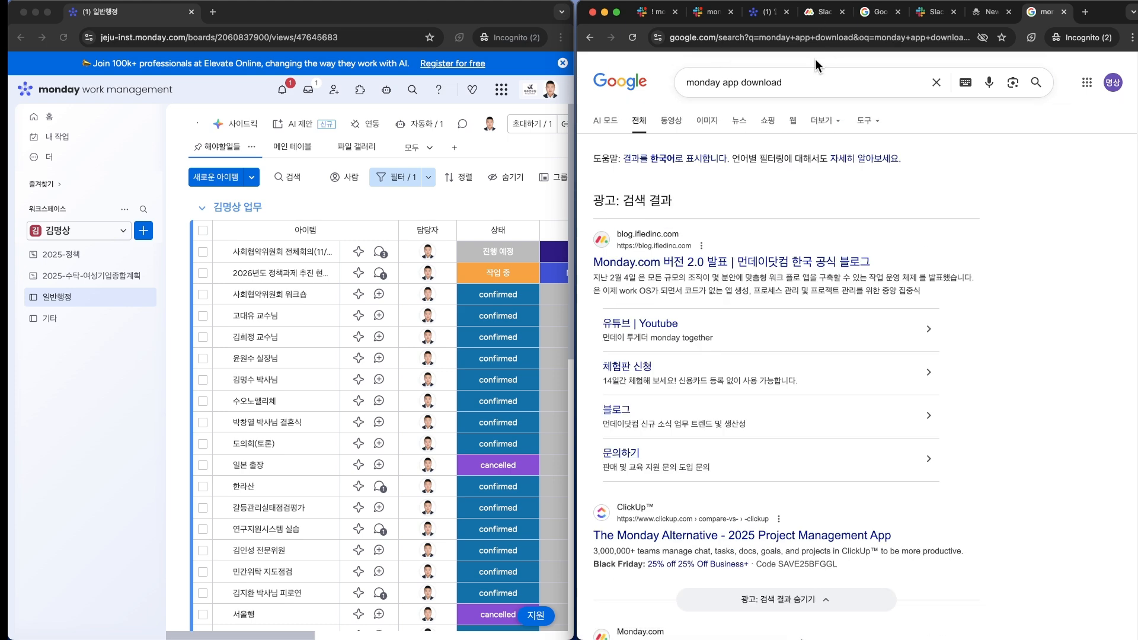
- Add 'desktop' to the search and open monday.com's desktop app support article
{"action": "left_click", "coordinate": [729, 82]}
{"action": "type", "text": "desktop"}
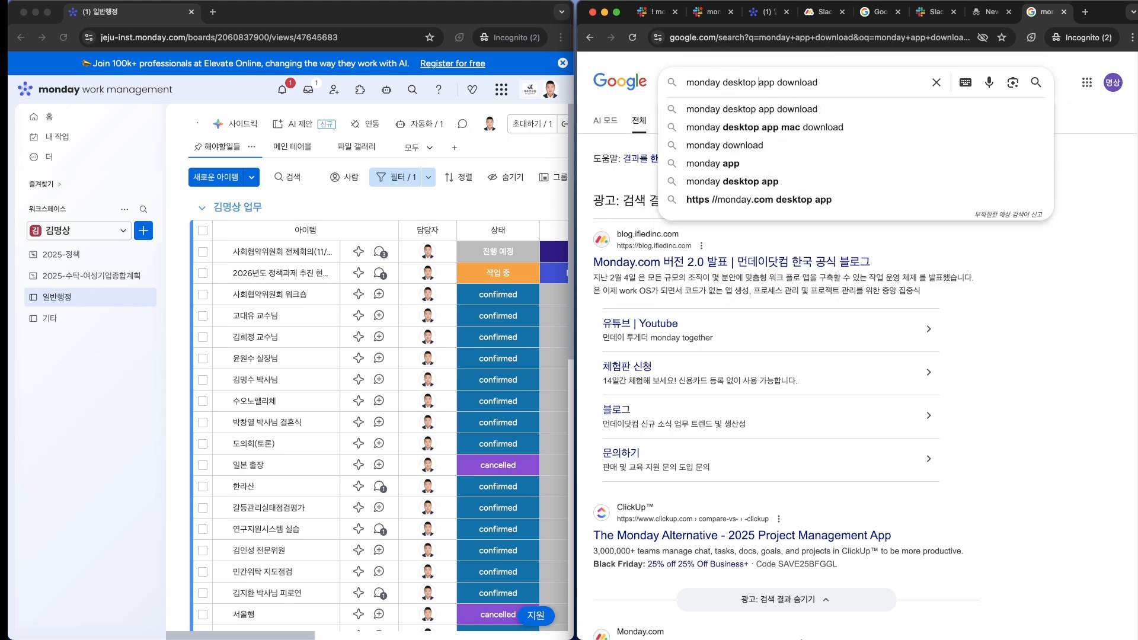
{"action": "key", "text": "Return"}
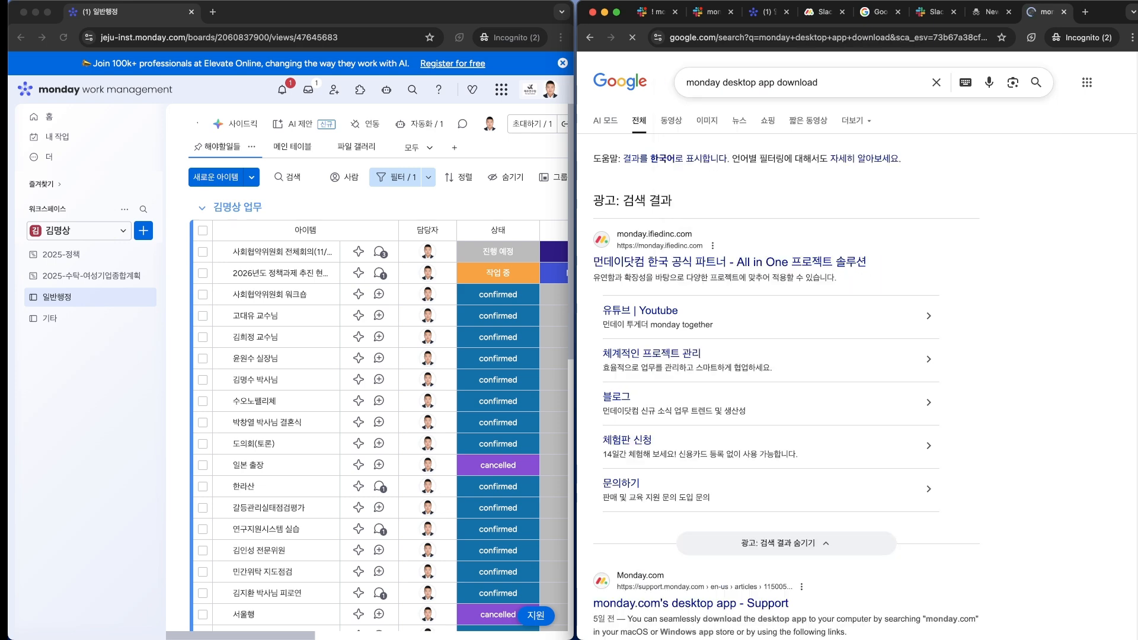
{"action": "scroll", "coordinate": [796, 389], "scroll_direction": "down", "scroll_amount": 2}
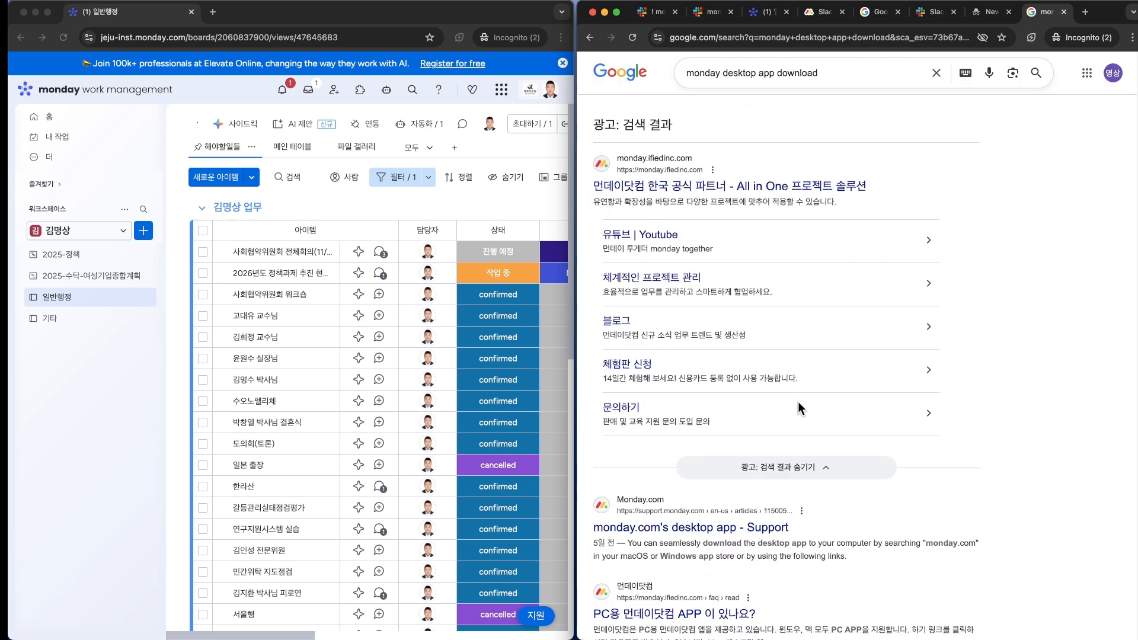
{"action": "left_click", "coordinate": [679, 531]}
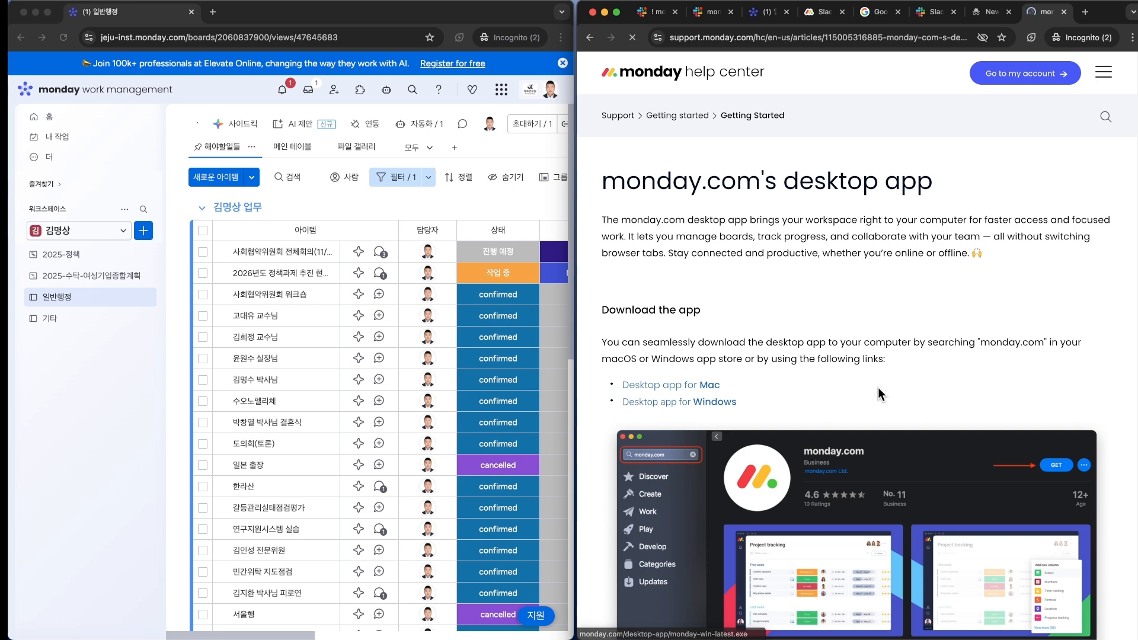
- Drag the monday desktop app and Slack windows off screen, leaving the help article visible
{"action": "scroll", "coordinate": [878, 387], "scroll_direction": "down", "scroll_amount": 1}
{"action": "scroll", "coordinate": [878, 387], "scroll_direction": "up", "scroll_amount": 1}
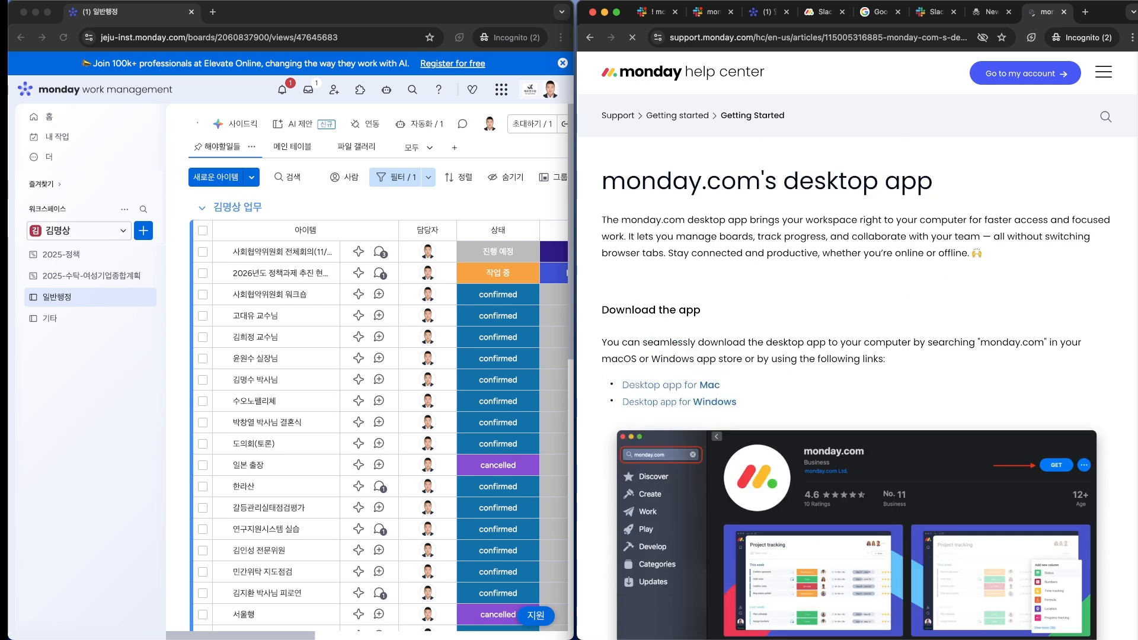
{"action": "left_click_drag", "start_coordinate": [828, 50], "coordinate": [648, 82]}
{"action": "left_click_drag", "start_coordinate": [649, 89], "coordinate": [0, 95]}
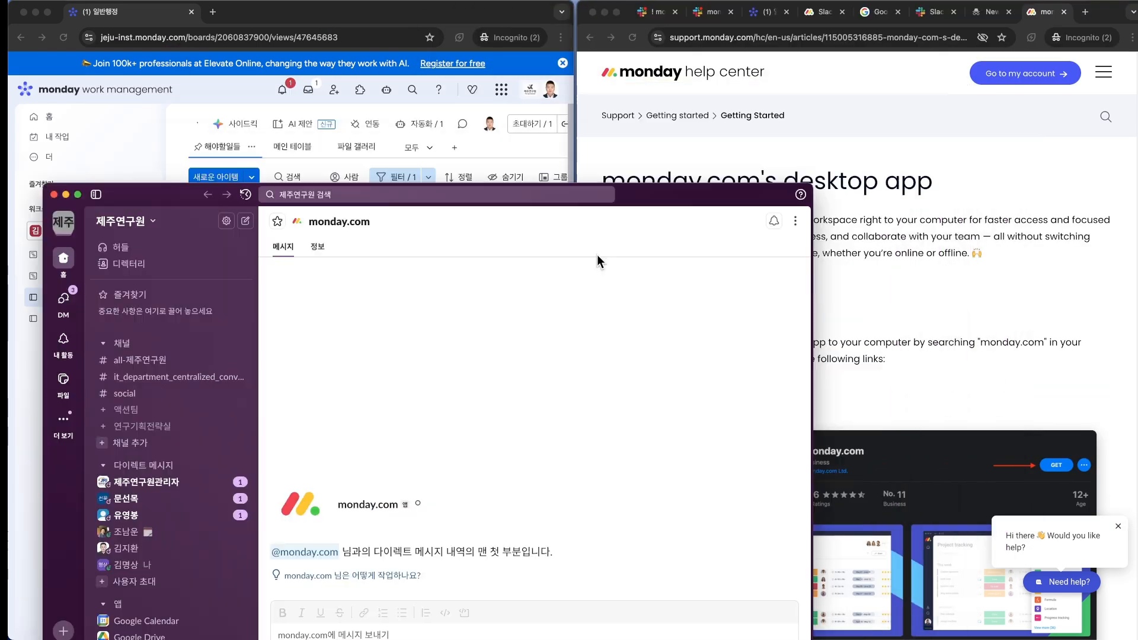
{"action": "left_click_drag", "start_coordinate": [596, 255], "coordinate": [0, 426]}
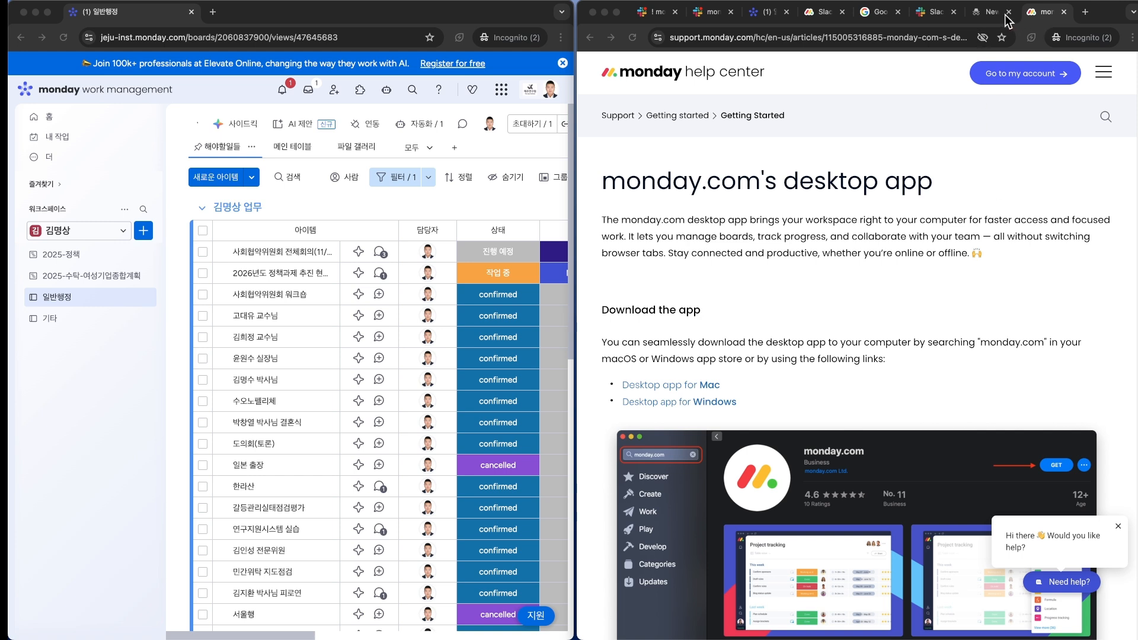
- Show the Google homepage and open its apps panel
{"action": "left_click", "coordinate": [878, 18]}
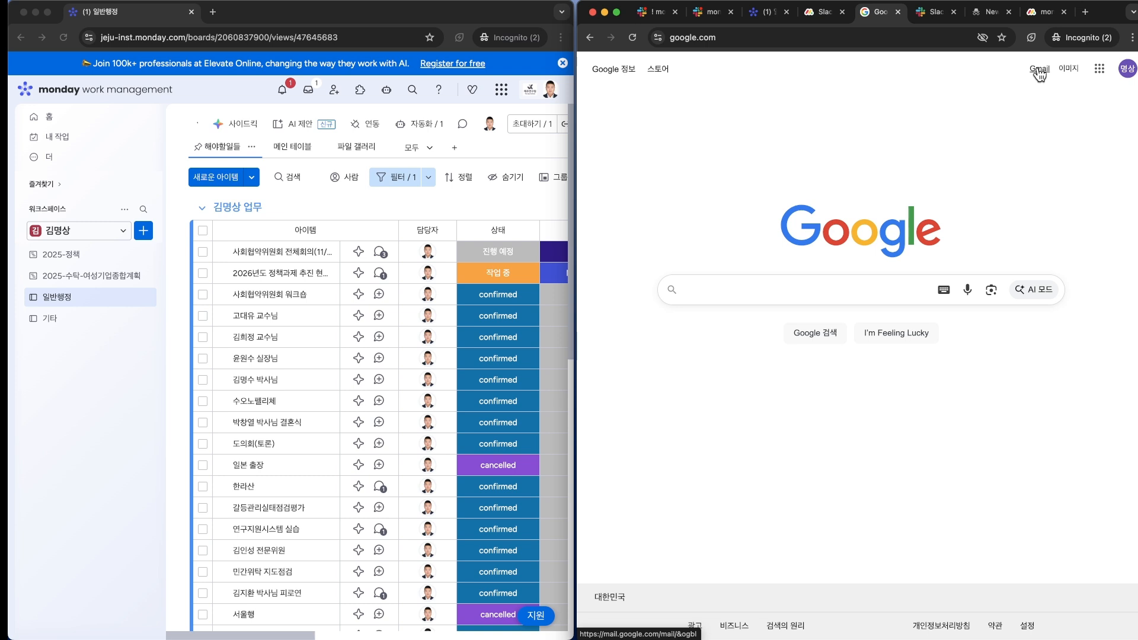
{"action": "left_click", "coordinate": [1099, 69]}
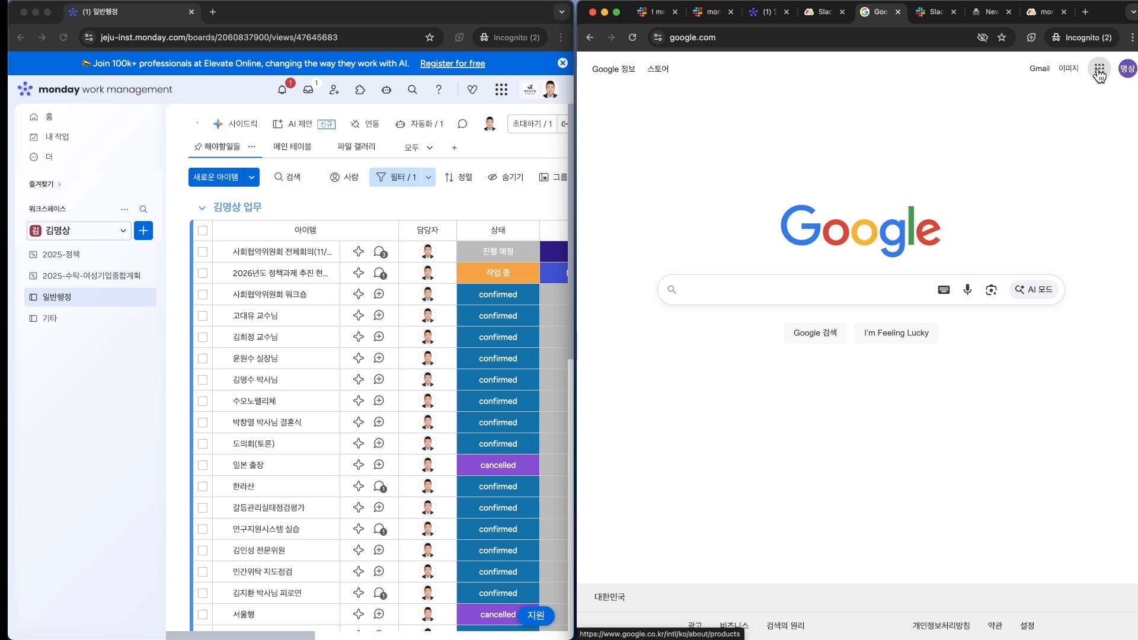
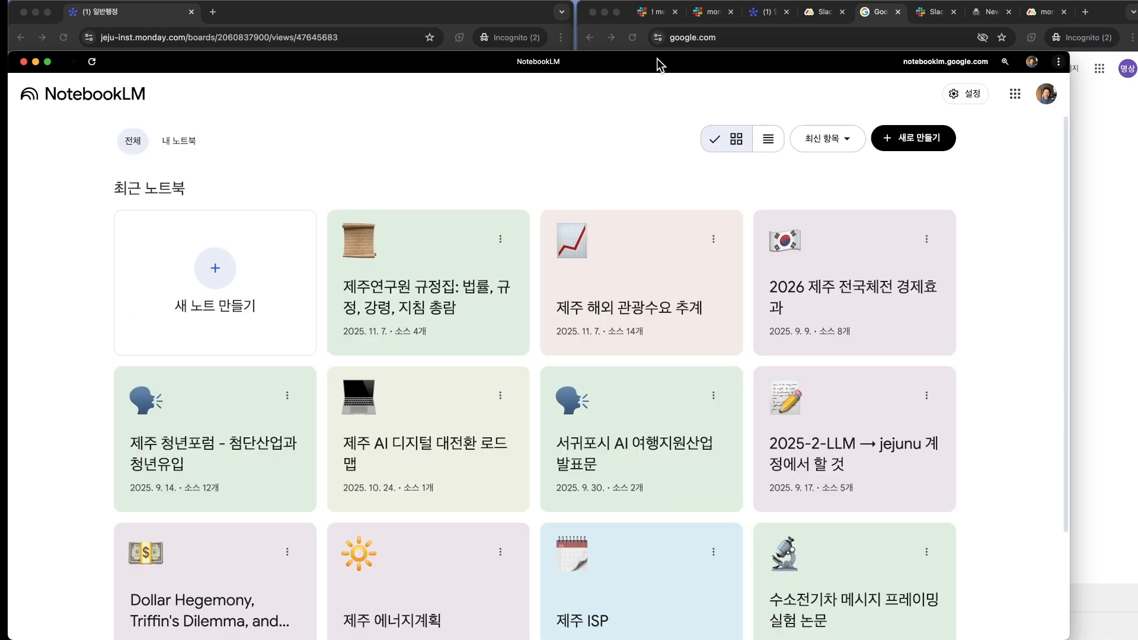
- Move the NotebookLM window aside and open the 제주연구원 규정집 notebook
{"action": "left_click_drag", "start_coordinate": [656, 62], "coordinate": [722, 26]}
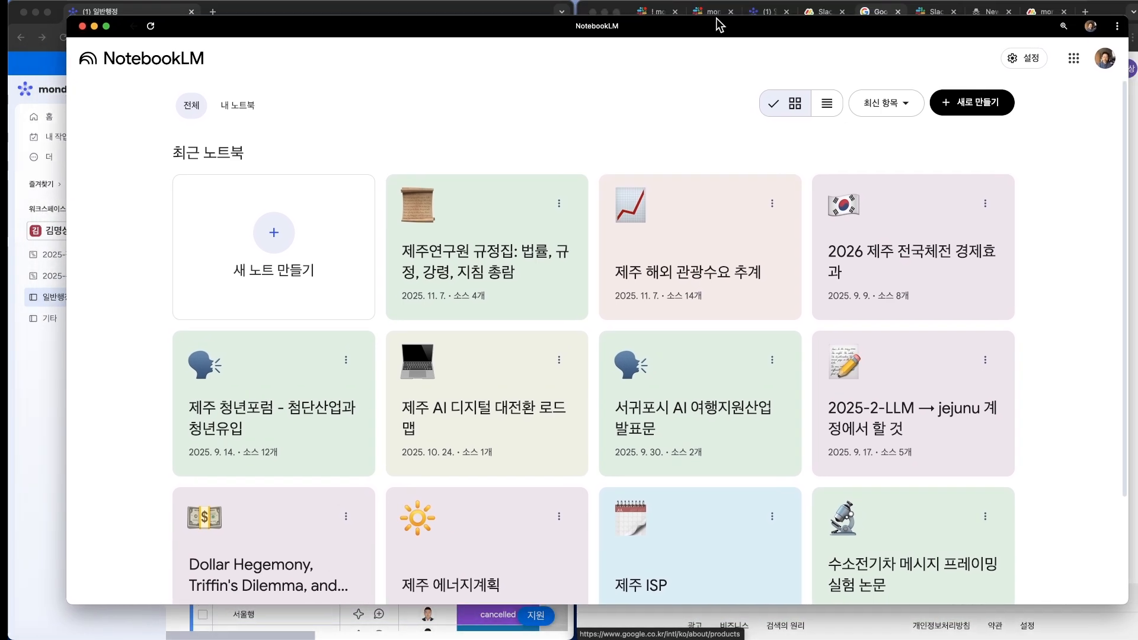
{"action": "left_click", "coordinate": [490, 252]}
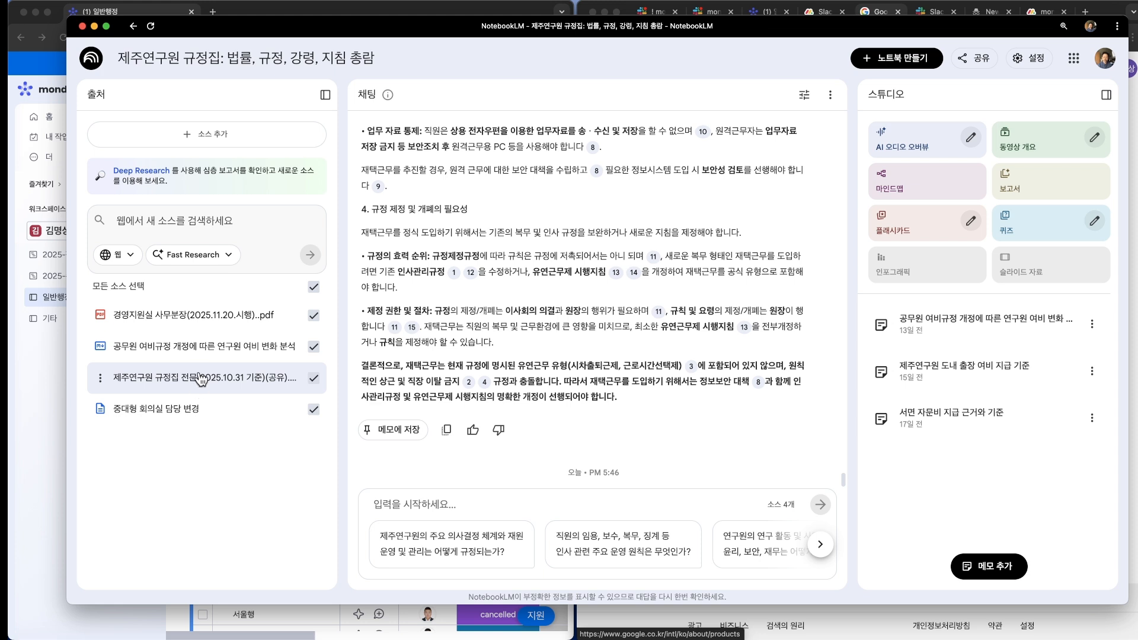
{"action": "left_click", "coordinate": [197, 357]}
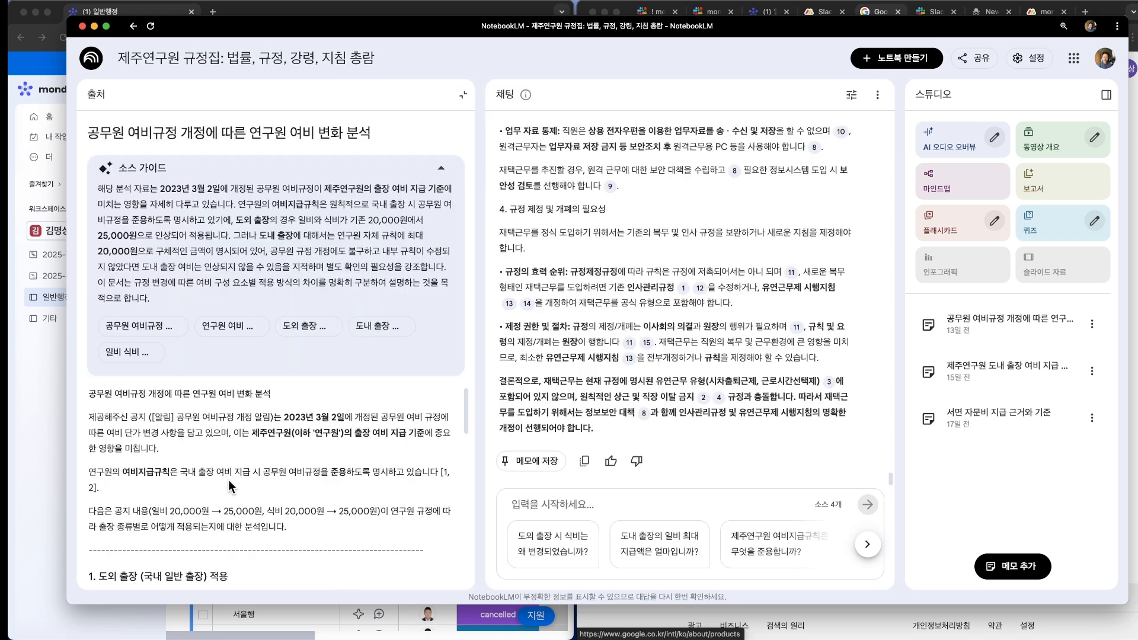
{"action": "scroll", "coordinate": [226, 486], "scroll_direction": "down", "scroll_amount": 5}
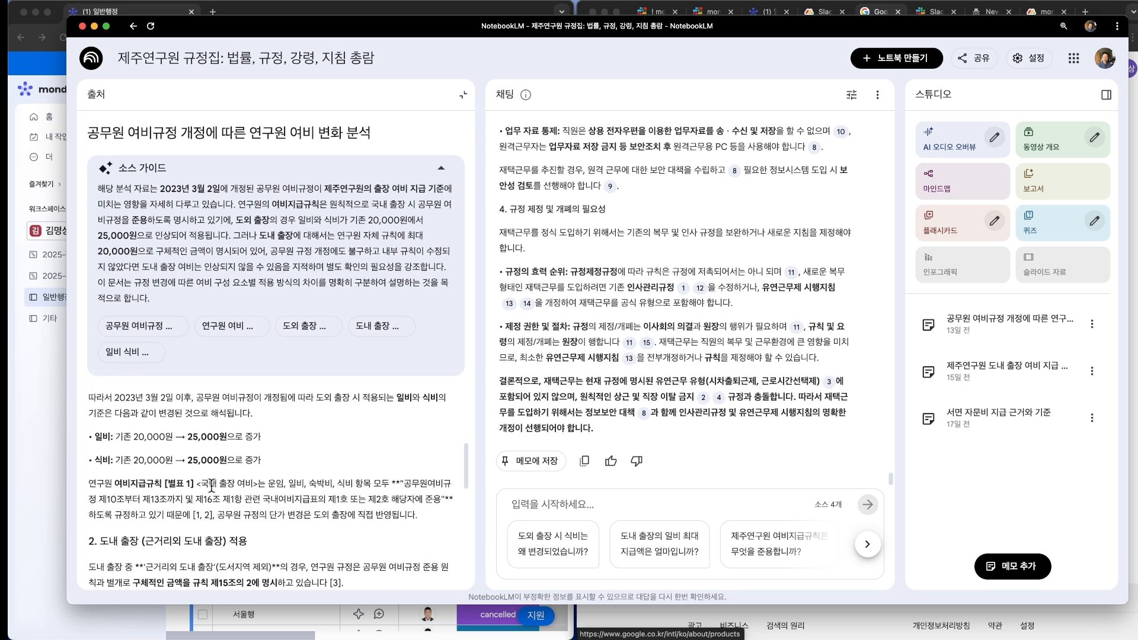
{"action": "scroll", "coordinate": [212, 486], "scroll_direction": "up", "scroll_amount": 1}
{"action": "left_click_drag", "start_coordinate": [266, 455], "coordinate": [108, 431]}
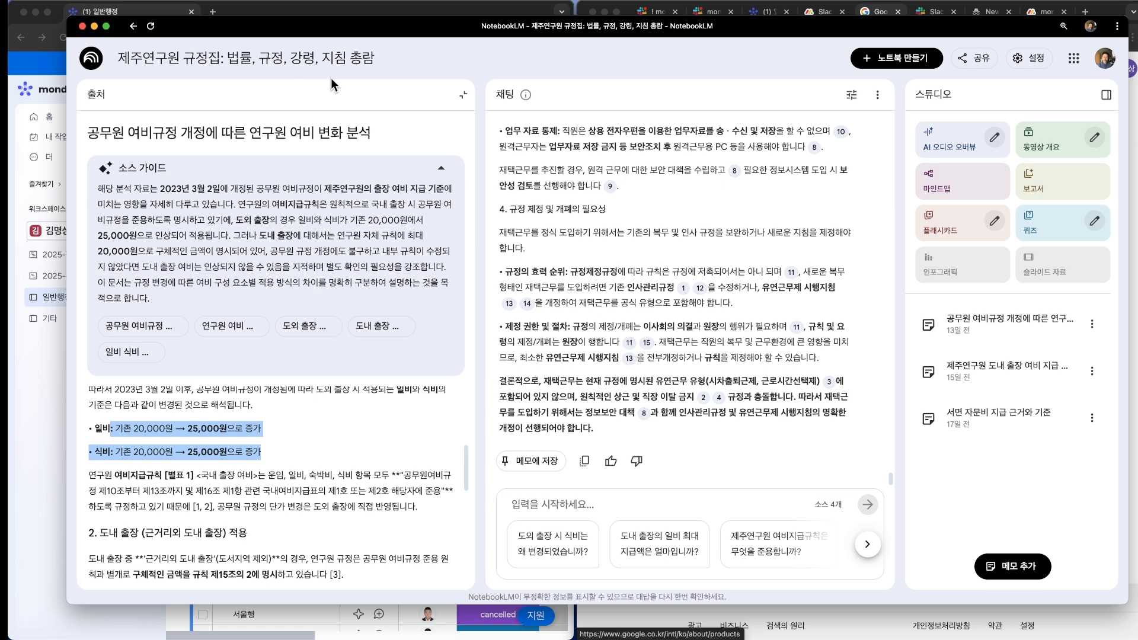
{"action": "left_click", "coordinate": [455, 95]}
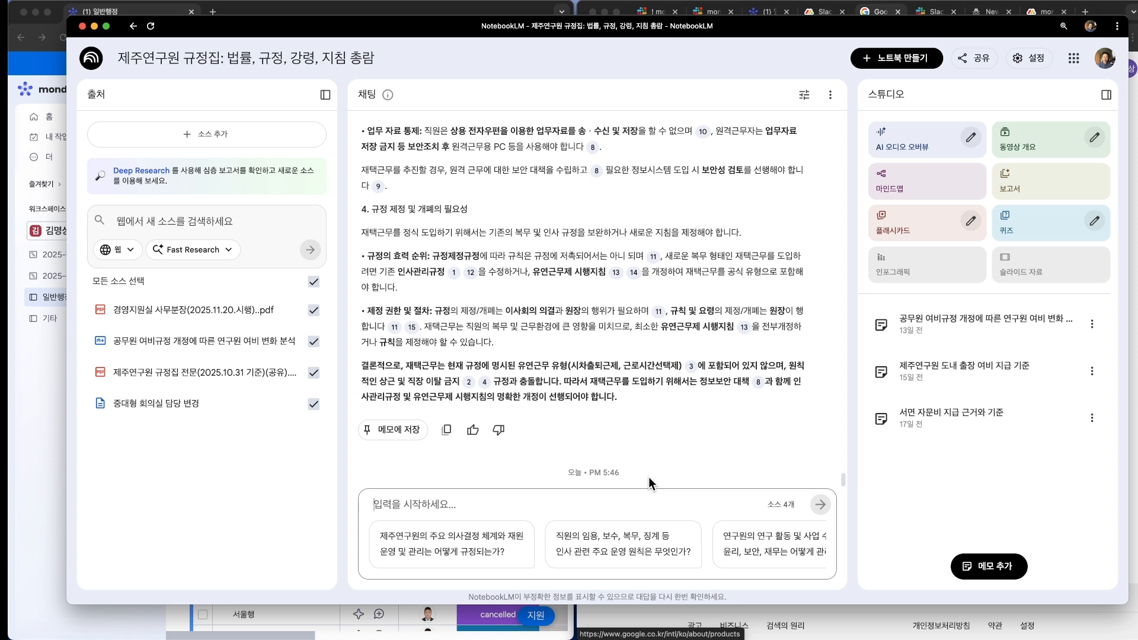
- Ask the notebook in Korean: '도외출장 여비지급 기준에 대해 알려줘'
{"action": "type", "text": "ehsl"}
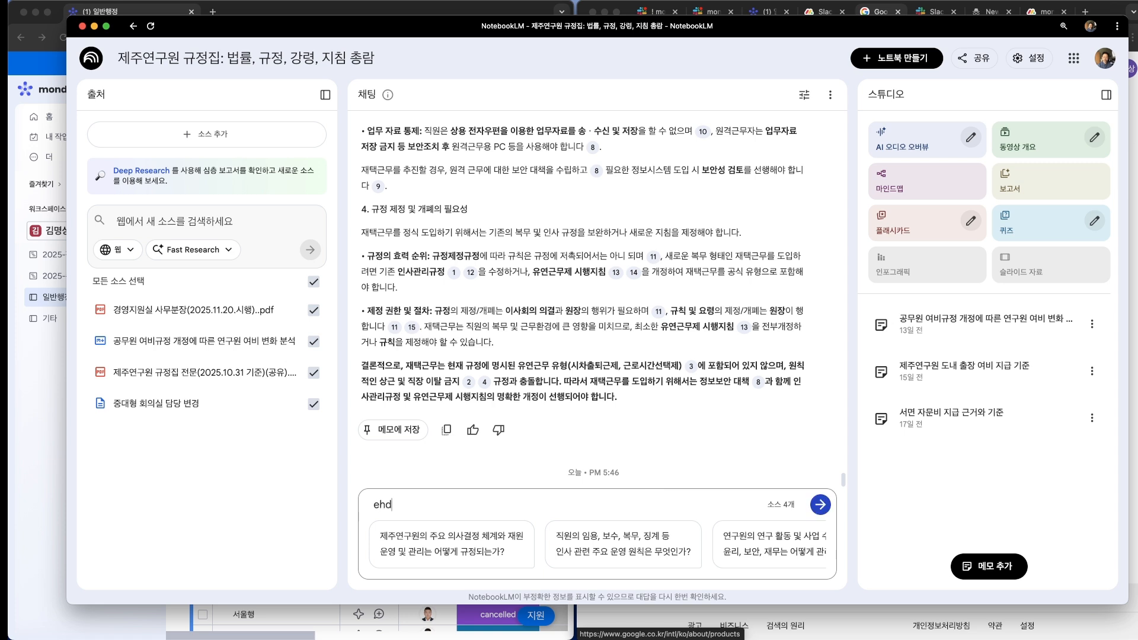
{"action": "key", "text": "BackSpace"}
{"action": "key", "text": "BackSpace"}
{"action": "key", "text": "BackSpace"}
{"action": "key", "text": "BackSpace"}
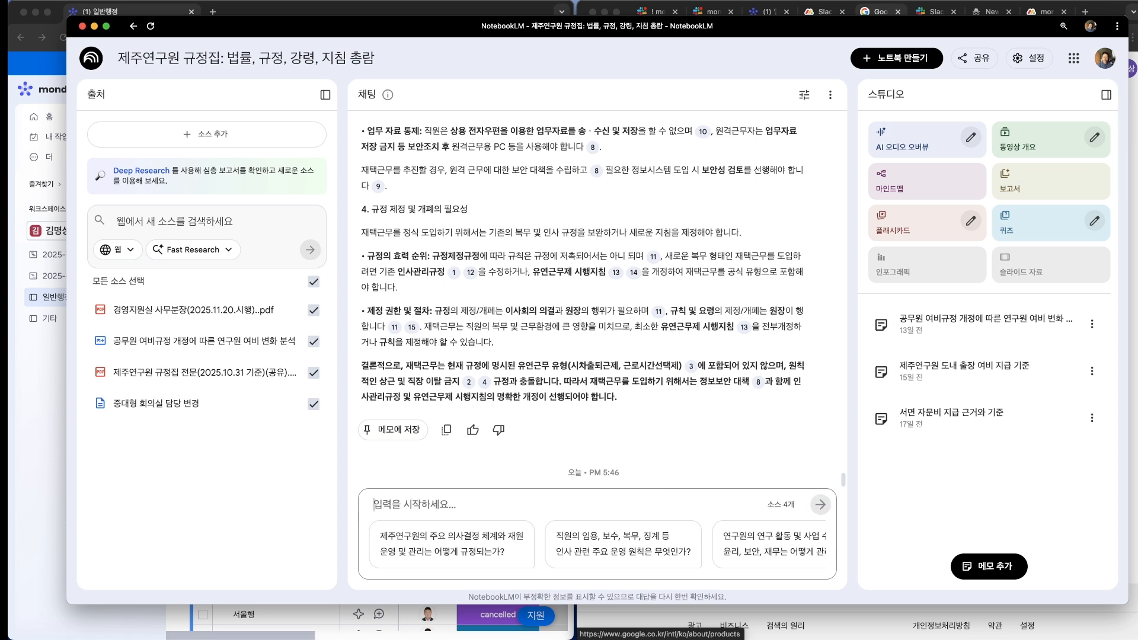
{"action": "key", "text": "Caps_Lock"}
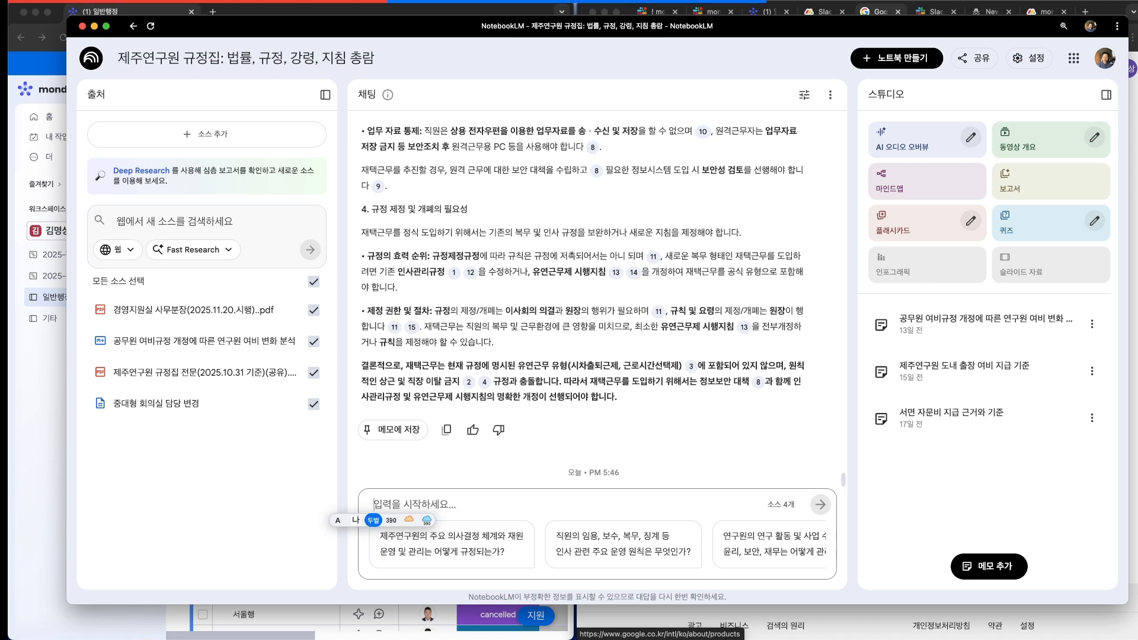
{"action": "type", "text": "도외"}
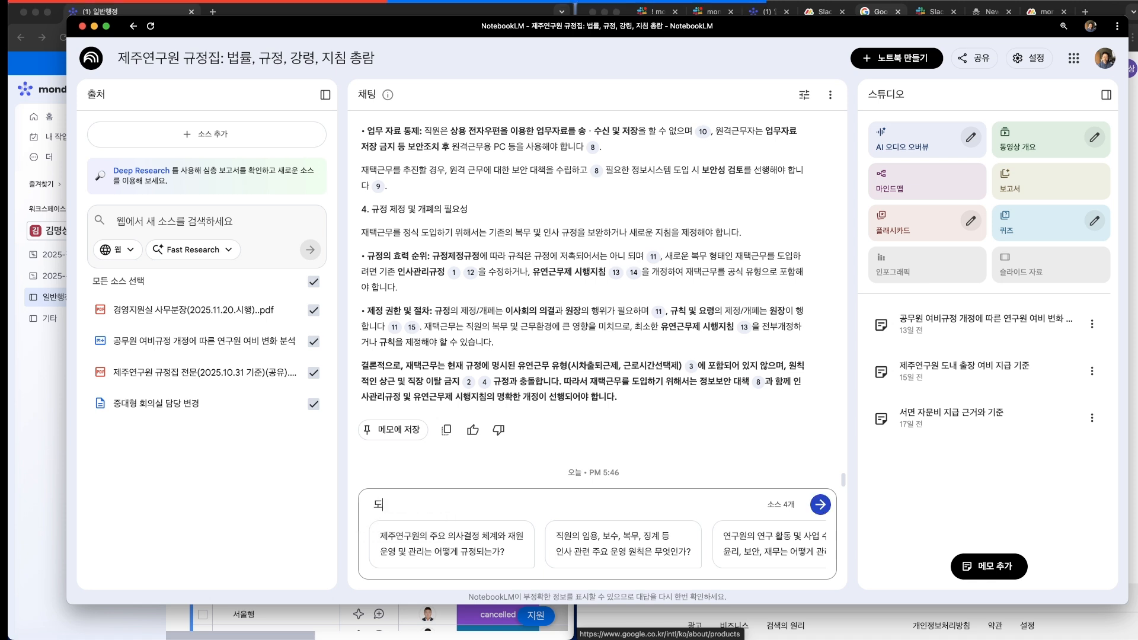
{"action": "type", "text": " 출장"}
{"action": "key", "text": "BackSpace"}
{"action": "key", "text": "BackSpace"}
{"action": "key", "text": "BackSpace"}
{"action": "key", "text": "BackSpace"}
{"action": "type", "text": "출장 여"}
{"action": "type", "text": "지"}
{"action": "key", "text": "BackSpace"}
{"action": "type", "text": "비지ㅂ"}
{"action": "key", "text": "BackSpace"}
{"action": "type", "text": "급 기준ㅔ 대"}
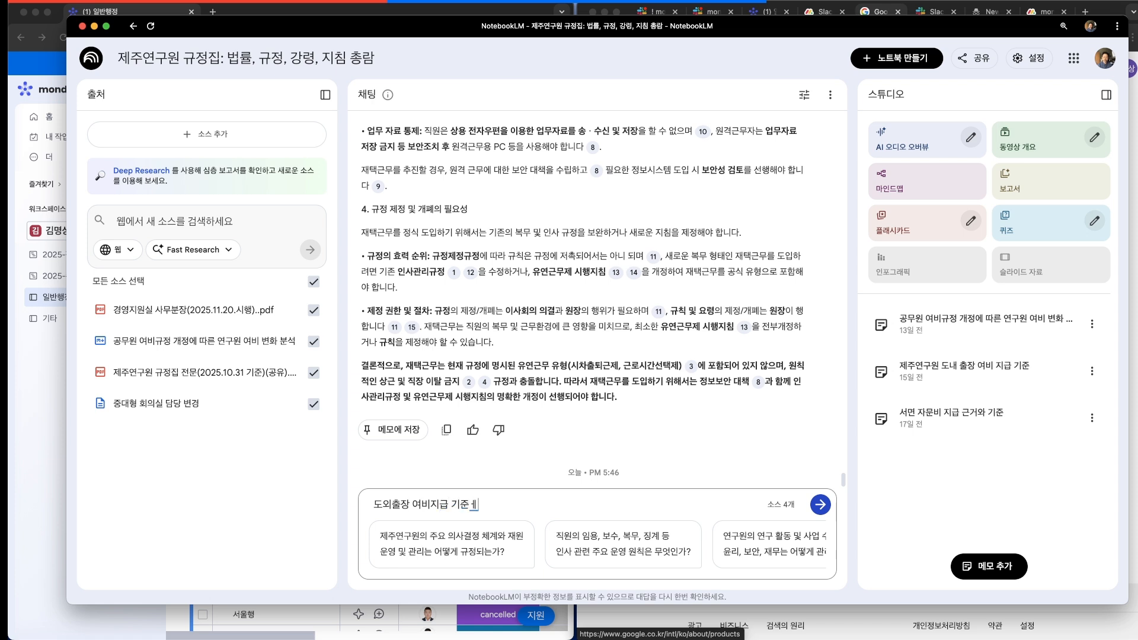
{"action": "key", "text": "BackSpace"}
{"action": "key", "text": "BackSpace"}
{"action": "key", "text": "BackSpace"}
{"action": "type", "text": "에 대해 알ㅕ줘"}
{"action": "key", "text": "BackSpace"}
{"action": "key", "text": "BackSpace"}
{"action": "key", "text": "BackSpace"}
{"action": "type", "text": "려줘"}
{"action": "key", "text": "Return"}
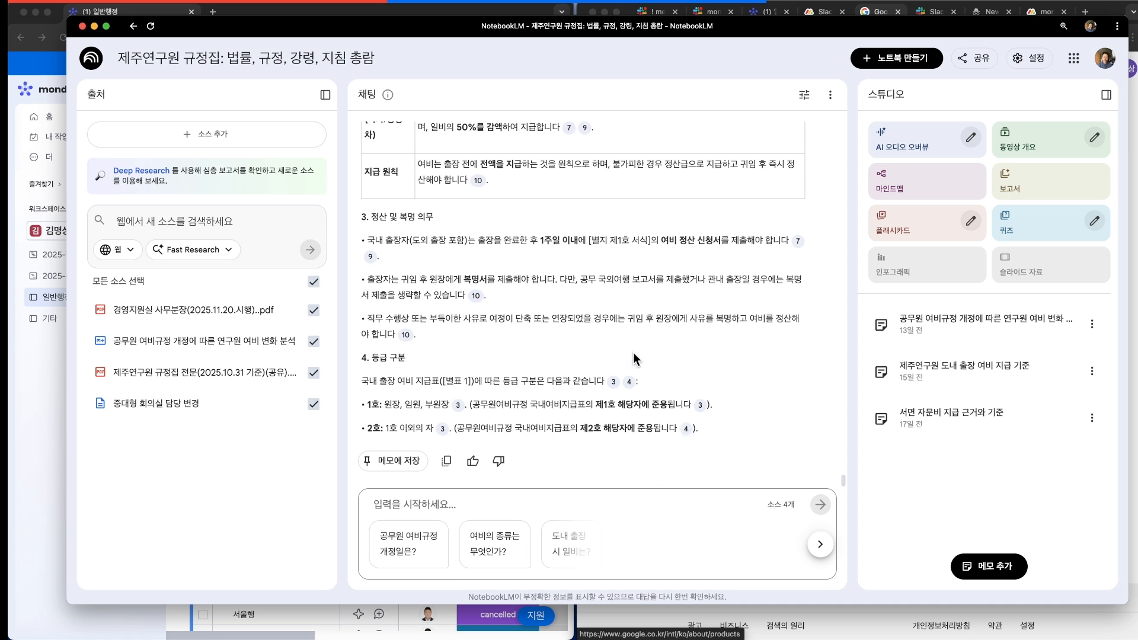
- Follow citations 3 and 7 to the highlighted 제10조(지급 기준) passage in the regulations PDF
{"action": "scroll", "coordinate": [634, 332], "scroll_direction": "up", "scroll_amount": 1}
{"action": "scroll", "coordinate": [634, 332], "scroll_direction": "up", "scroll_amount": 8}
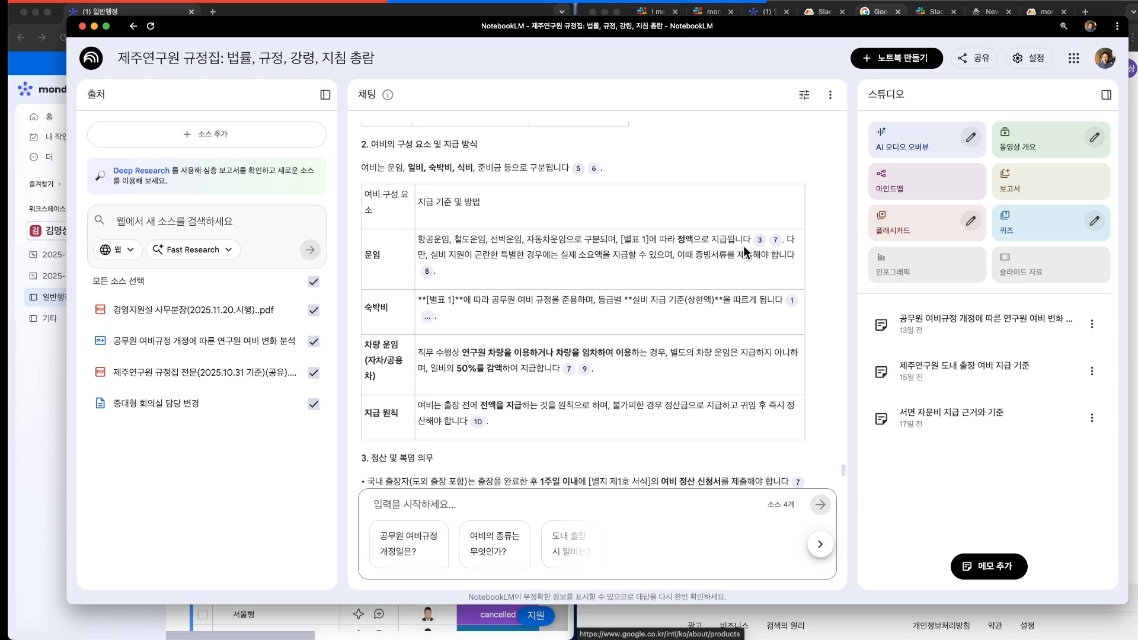
{"action": "mouse_move", "coordinate": [760, 241]}
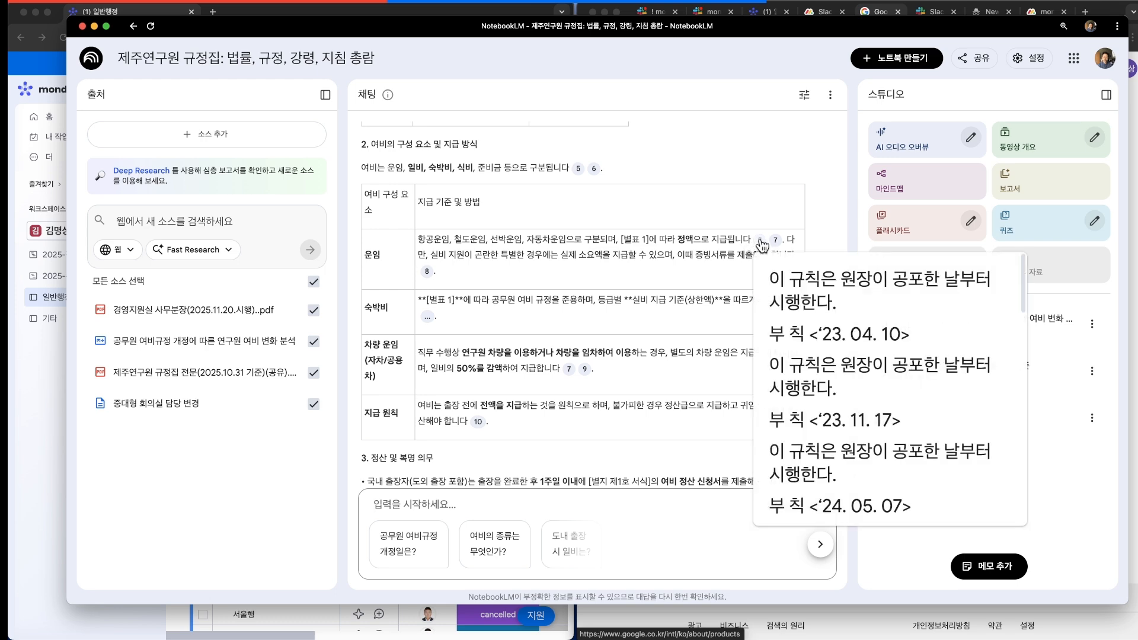
{"action": "left_click", "coordinate": [759, 241]}
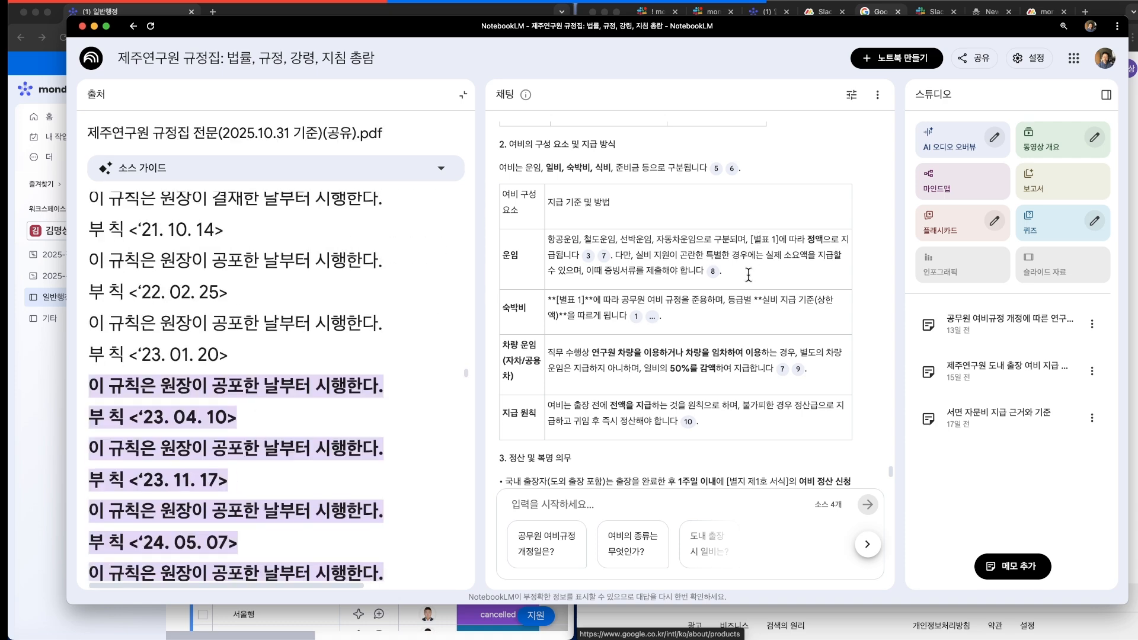
{"action": "left_click", "coordinate": [604, 256]}
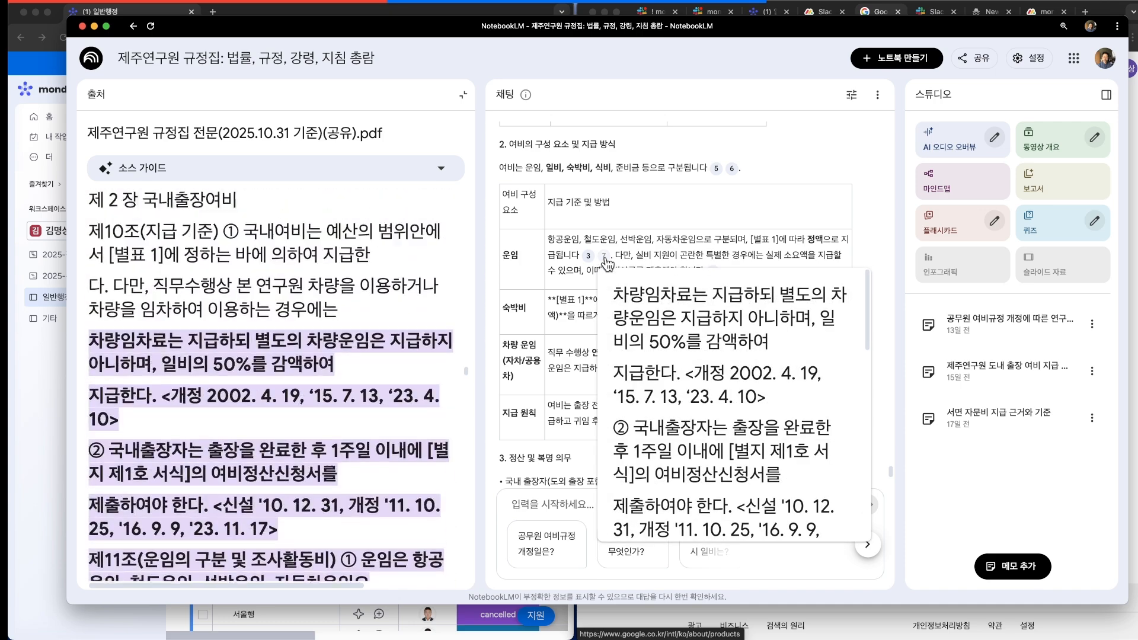
{"action": "scroll", "coordinate": [414, 370], "scroll_direction": "down", "scroll_amount": 2}
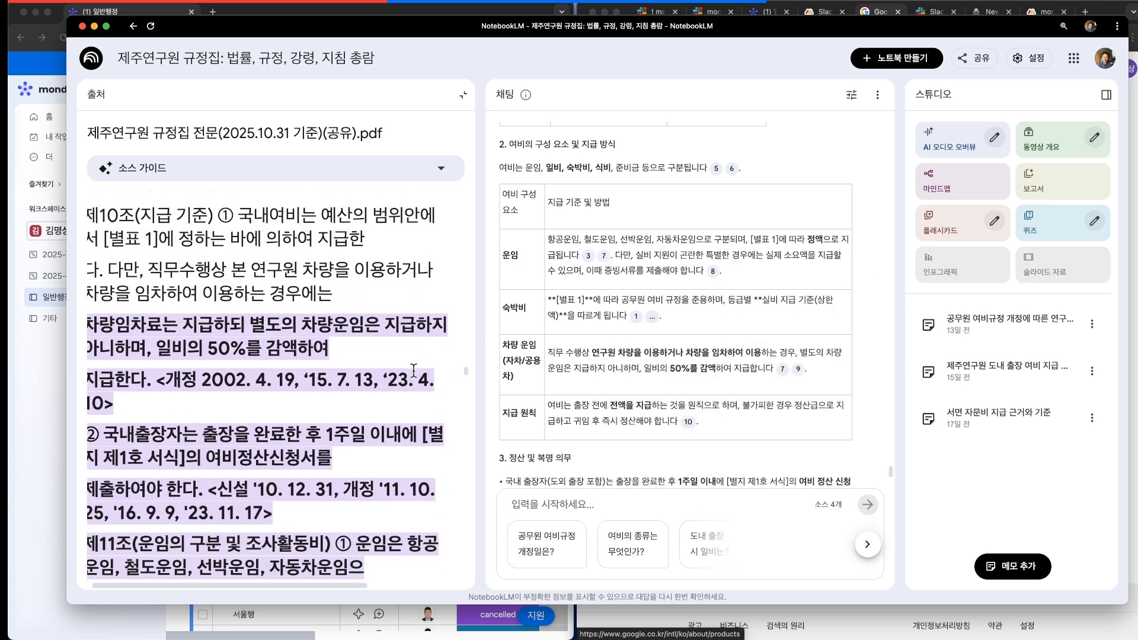
{"action": "scroll", "coordinate": [414, 370], "scroll_direction": "up", "scroll_amount": 1}
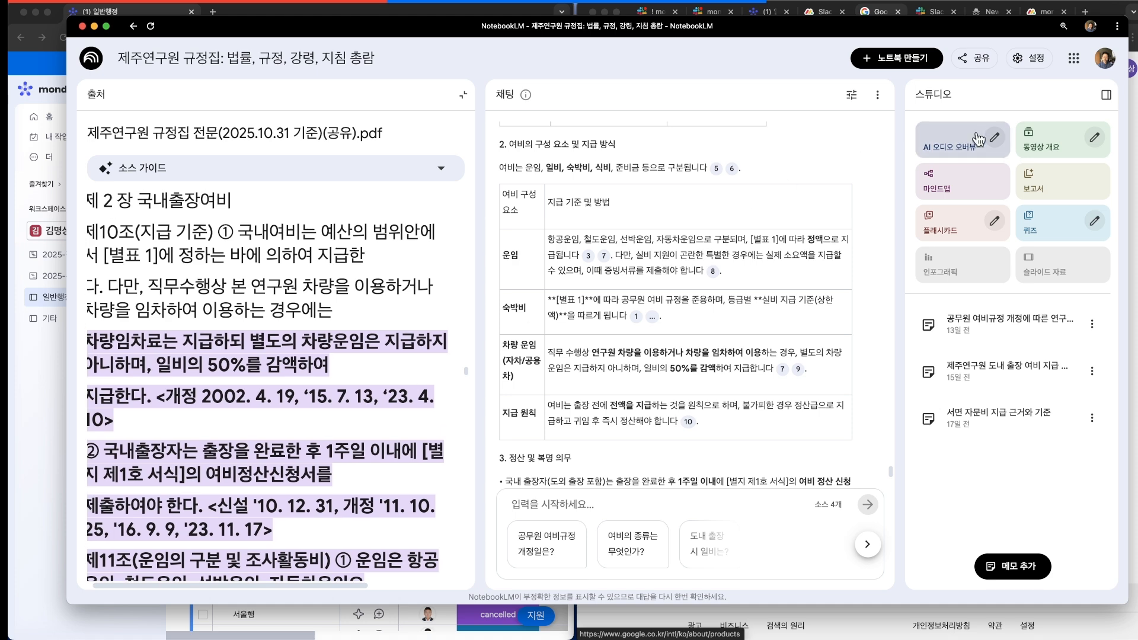
- Collapse the studio panel and ask the chat about '도외 출장 결재선'
{"action": "left_click", "coordinate": [1105, 95]}
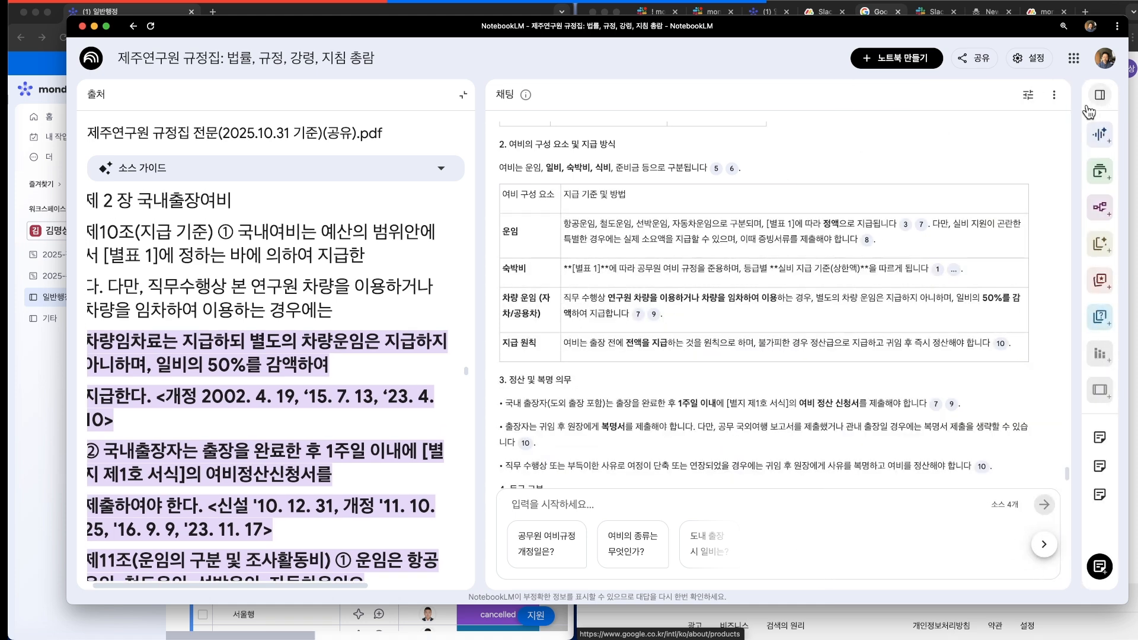
{"action": "left_click", "coordinate": [699, 501]}
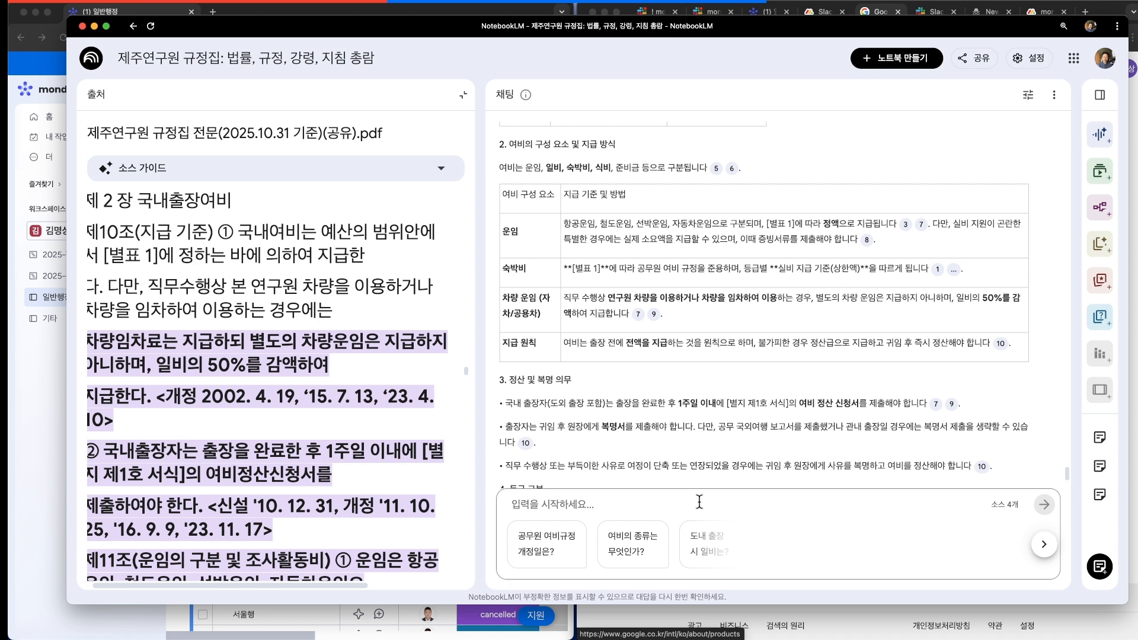
{"action": "type", "text": "대외"}
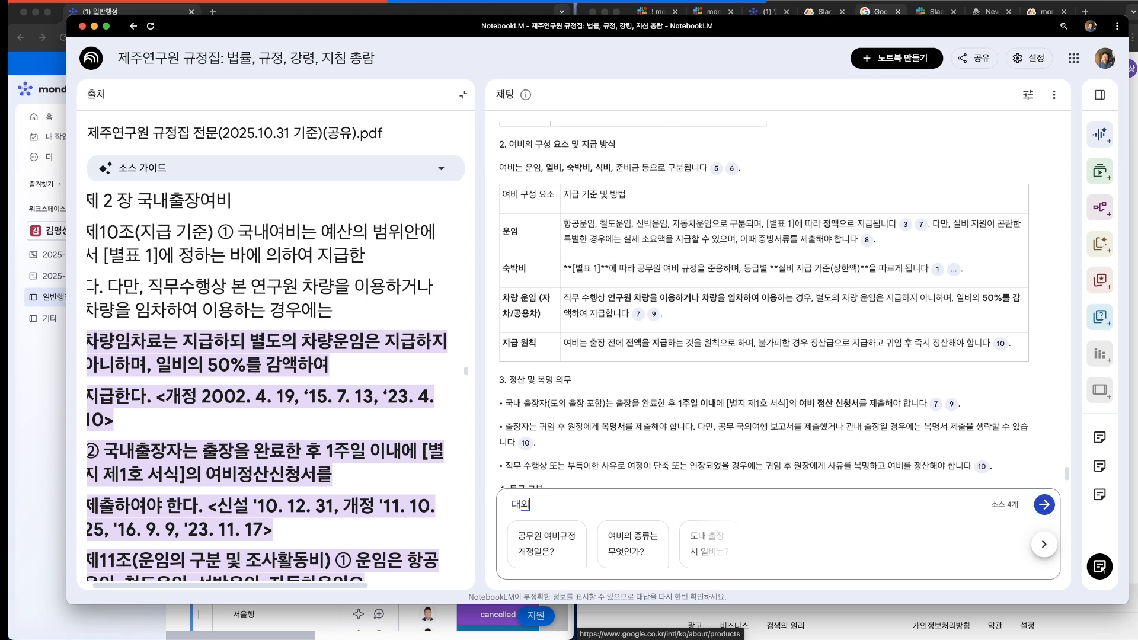
{"action": "key", "text": "BackSpace"}
{"action": "key", "text": "BackSpace"}
{"action": "key", "text": "BackSpace"}
{"action": "type", "text": "도외 추ㄹㅏㅇ"}
{"action": "key", "text": "BackSpace"}
{"action": "key", "text": "BackSpace"}
{"action": "type", "text": "장 경재"}
{"action": "key", "text": "BackSpace"}
{"action": "key", "text": "BackSpace"}
{"action": "key", "text": "BackSpace"}
{"action": "type", "text": "겨ㄹ재ㄴ"}
{"action": "key", "text": "BackSpace"}
{"action": "type", "text": "ㅓㄴ"}
{"action": "key", "text": "BackSpace"}
{"action": "key", "text": "BackSpace"}
{"action": "type", "text": "선"}
{"action": "key", "text": "Return"}
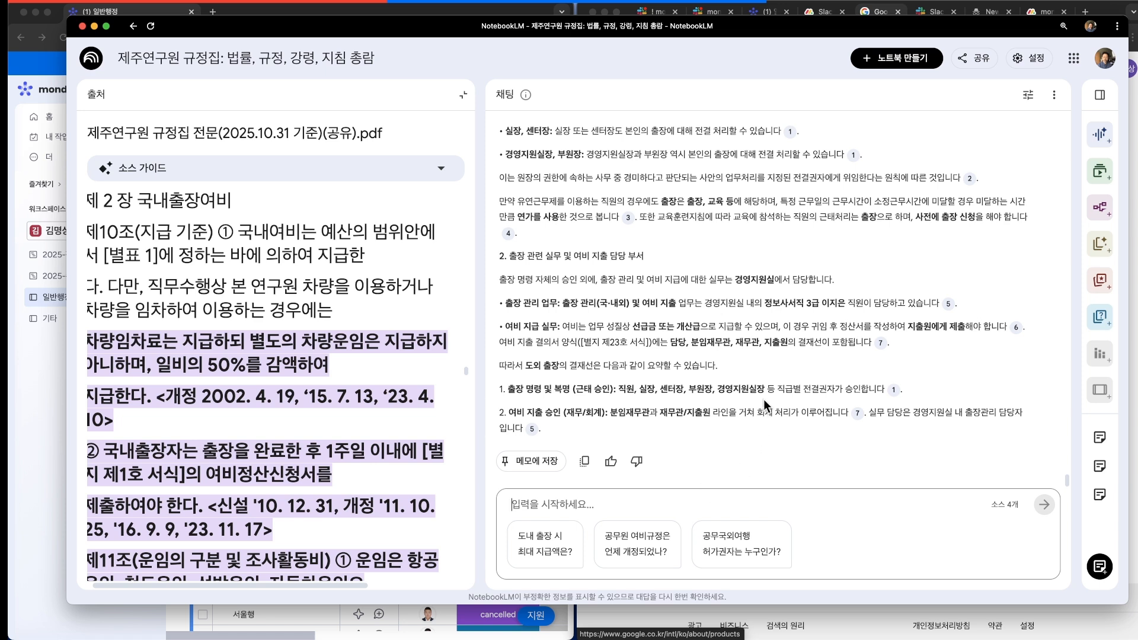
- Read through the approval-line answer, then move the NotebookLM window mostly off-screen
{"action": "scroll", "coordinate": [763, 396], "scroll_direction": "up", "scroll_amount": 2}
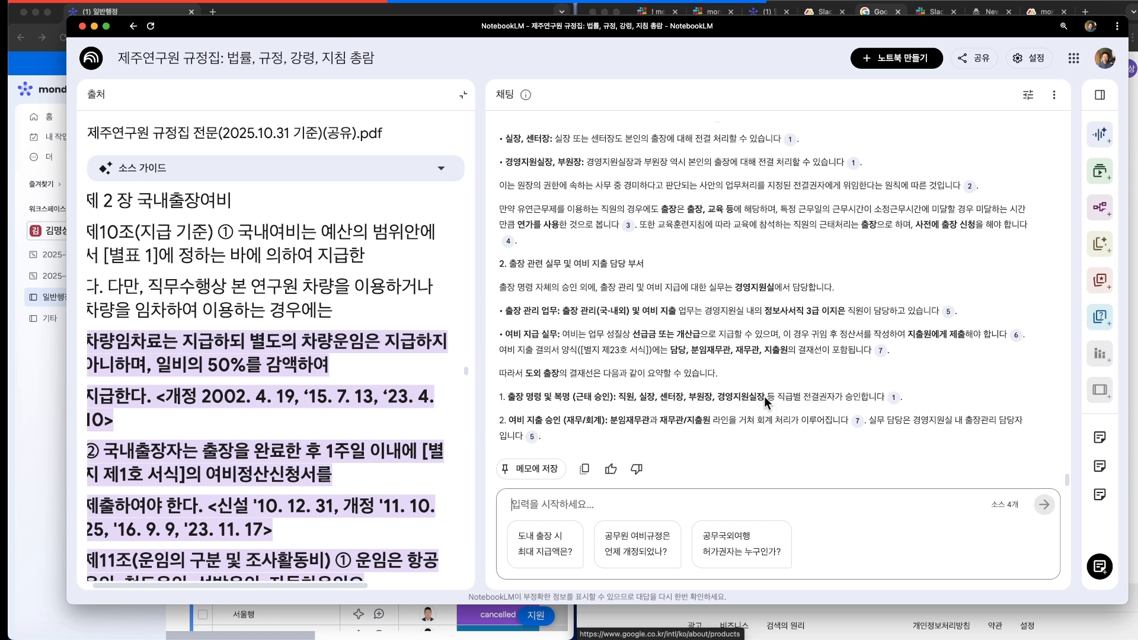
{"action": "scroll", "coordinate": [763, 396], "scroll_direction": "up", "scroll_amount": 2}
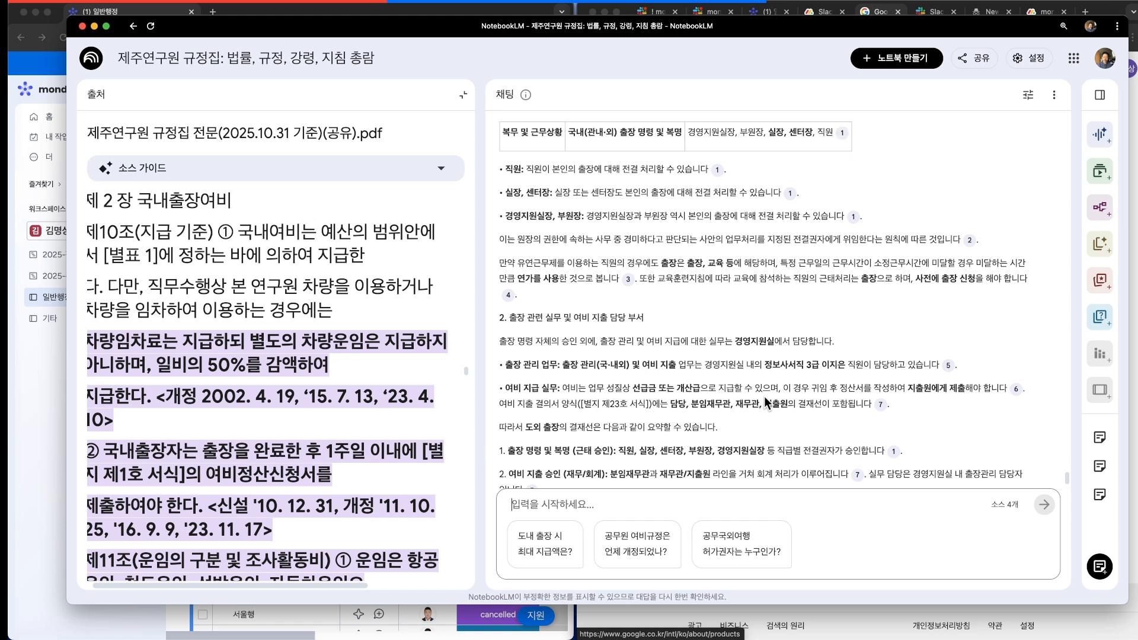
{"action": "scroll", "coordinate": [763, 396], "scroll_direction": "down", "scroll_amount": 1}
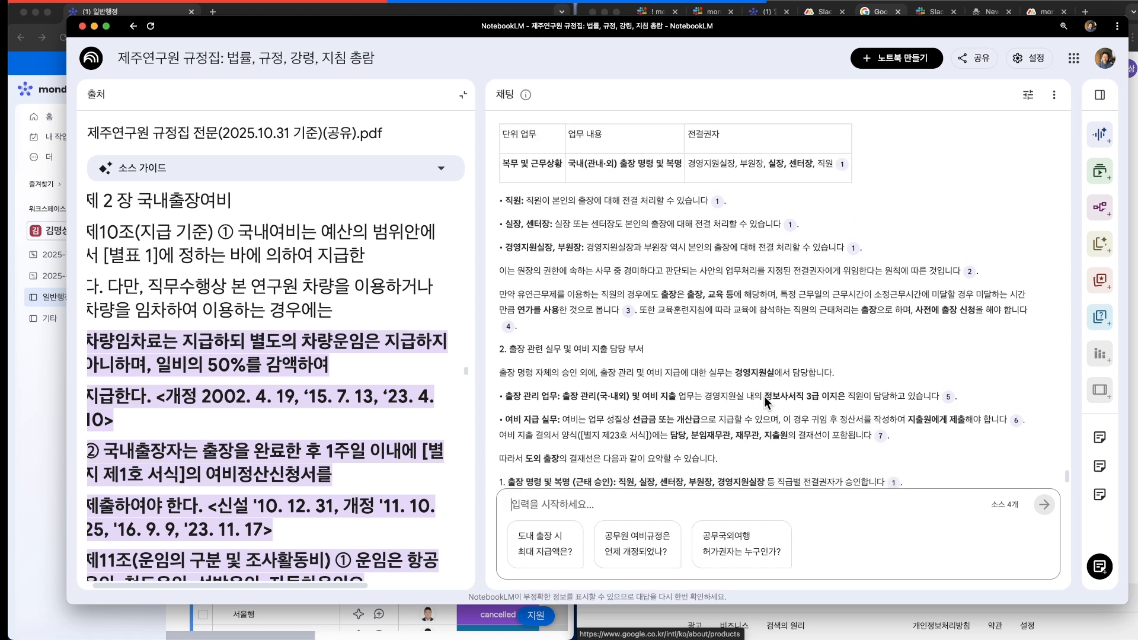
{"action": "left_click_drag", "start_coordinate": [503, 396], "coordinate": [904, 397]}
{"action": "left_click", "coordinate": [800, 332]}
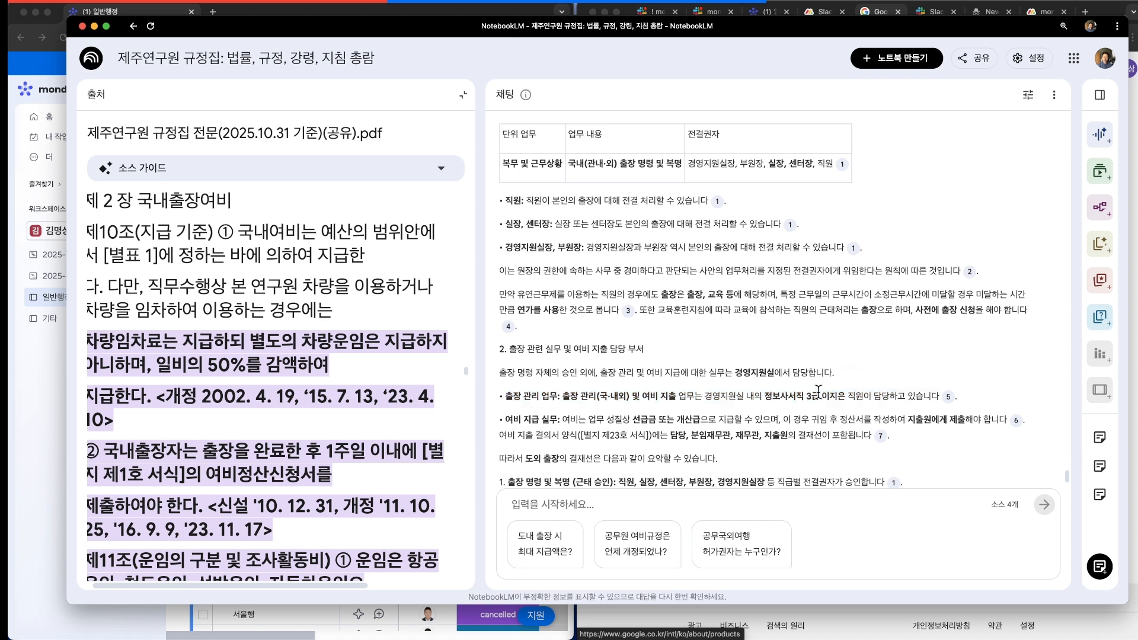
{"action": "scroll", "coordinate": [820, 396], "scroll_direction": "up", "scroll_amount": 2}
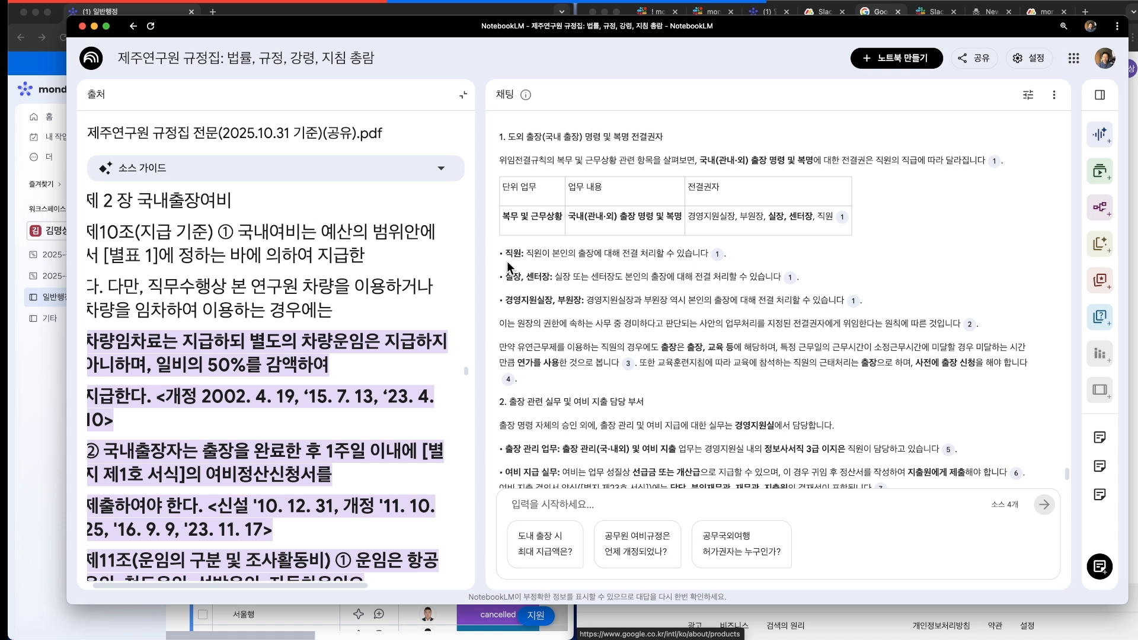
{"action": "scroll", "coordinate": [601, 402], "scroll_direction": "up", "scroll_amount": 1}
{"action": "scroll", "coordinate": [602, 402], "scroll_direction": "up", "scroll_amount": 3}
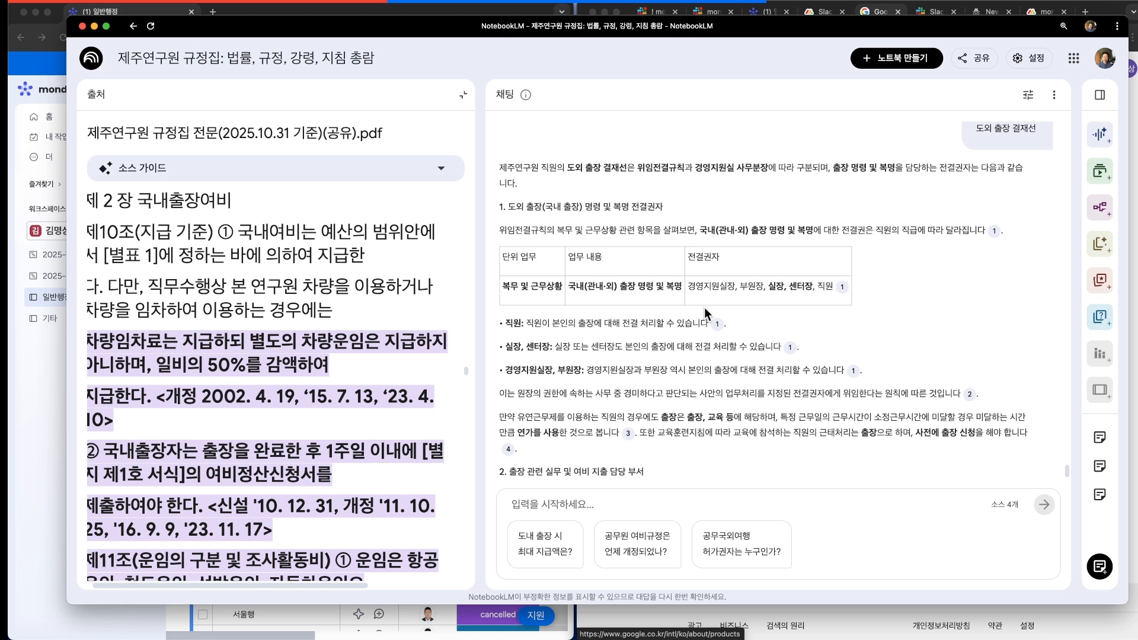
{"action": "scroll", "coordinate": [778, 359], "scroll_direction": "up", "scroll_amount": 5}
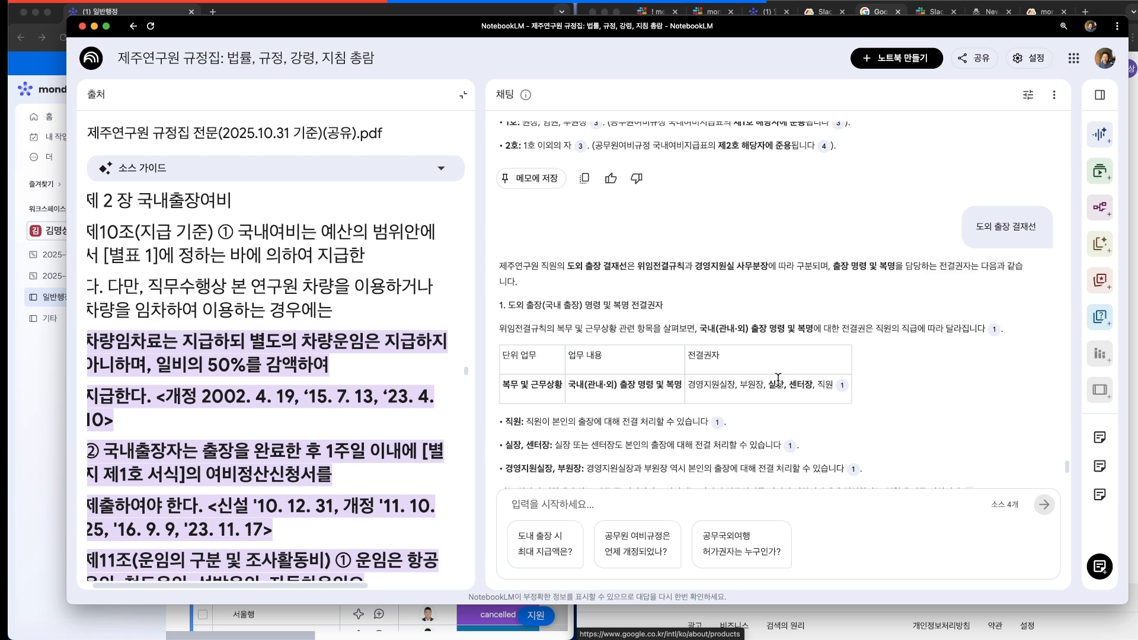
{"action": "scroll", "coordinate": [778, 378], "scroll_direction": "down", "scroll_amount": 15}
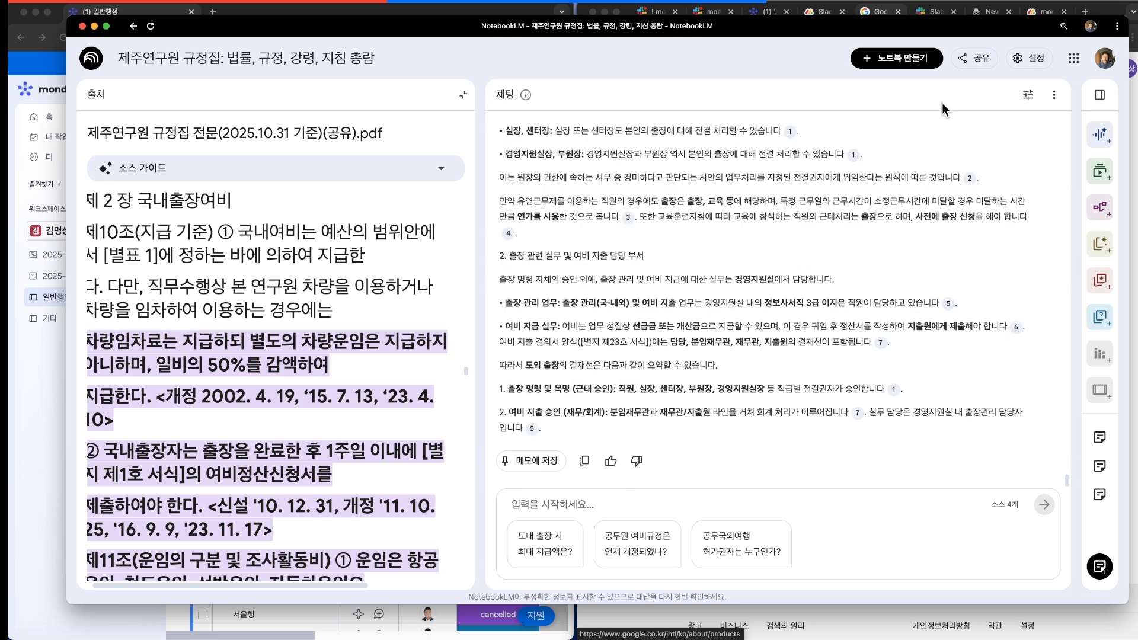
{"action": "left_click_drag", "start_coordinate": [322, 27], "coordinate": [0, 229]}
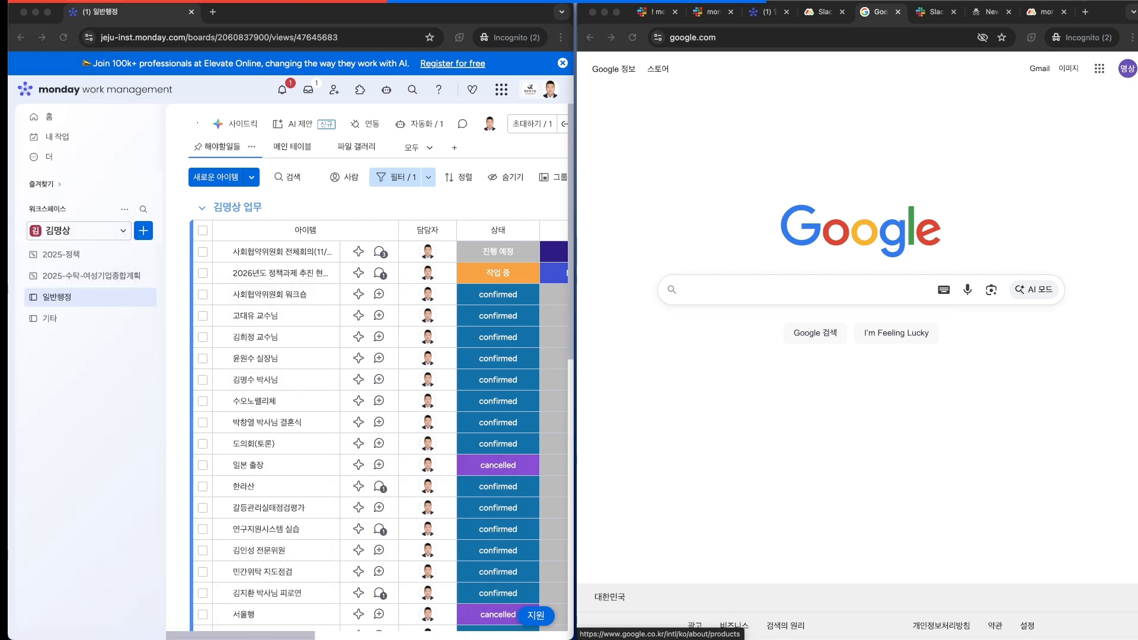
- Open the Google apps grid on the Google homepage
{"action": "left_click", "coordinate": [1097, 69]}
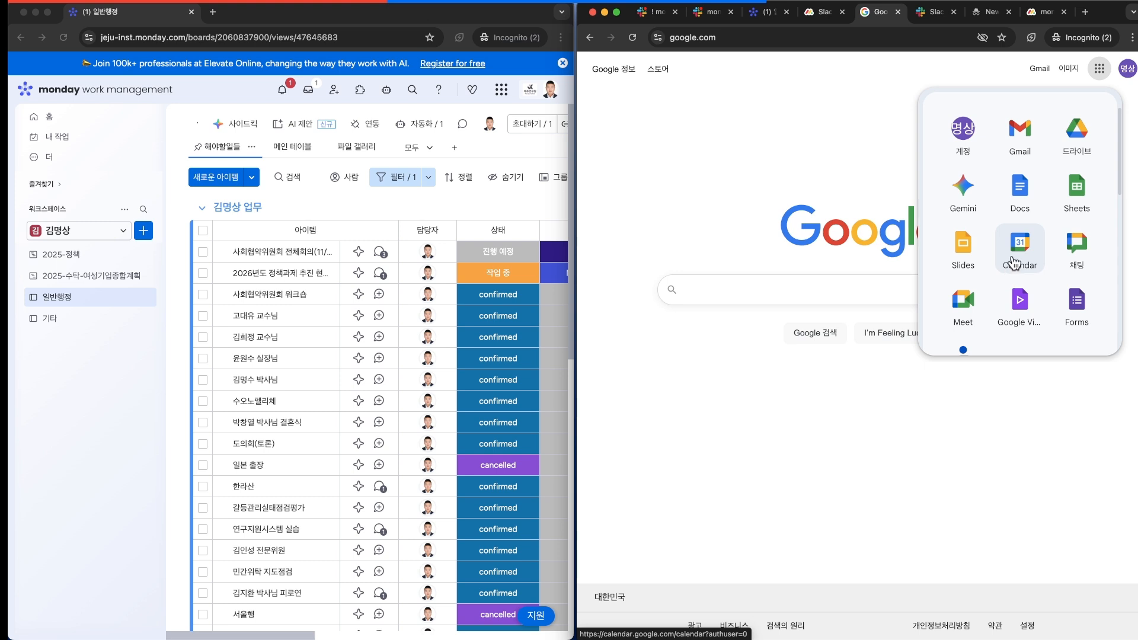
- Visit Google Forms from the apps panel, close its tab, and open a new incognito tab
{"action": "scroll", "coordinate": [1015, 262], "scroll_direction": "down", "scroll_amount": 2}
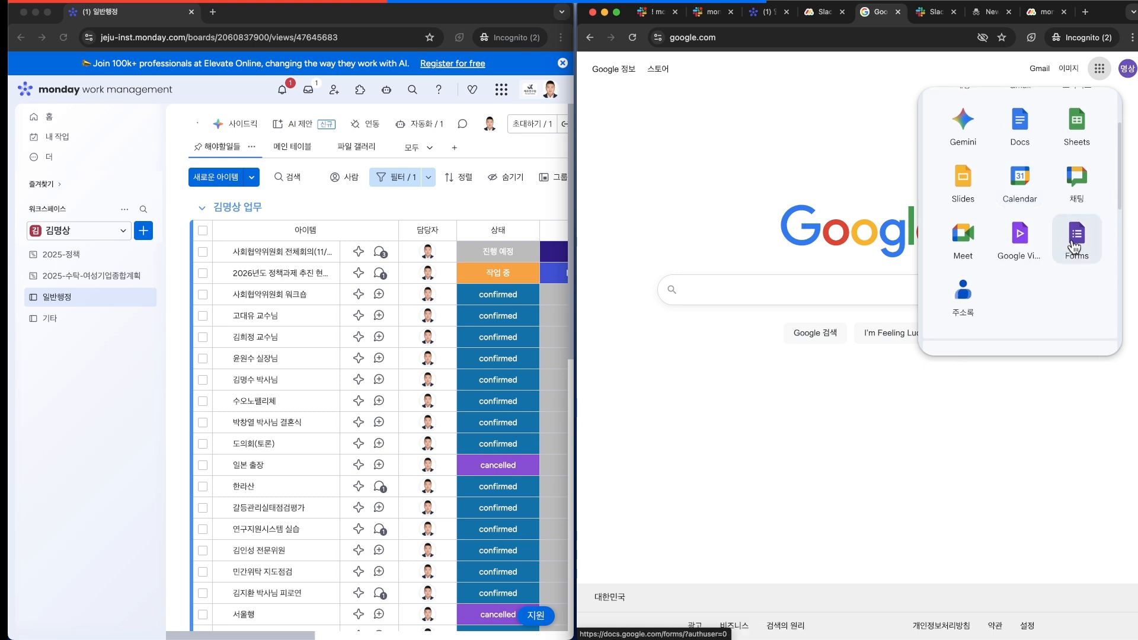
{"action": "left_click", "coordinate": [1077, 246]}
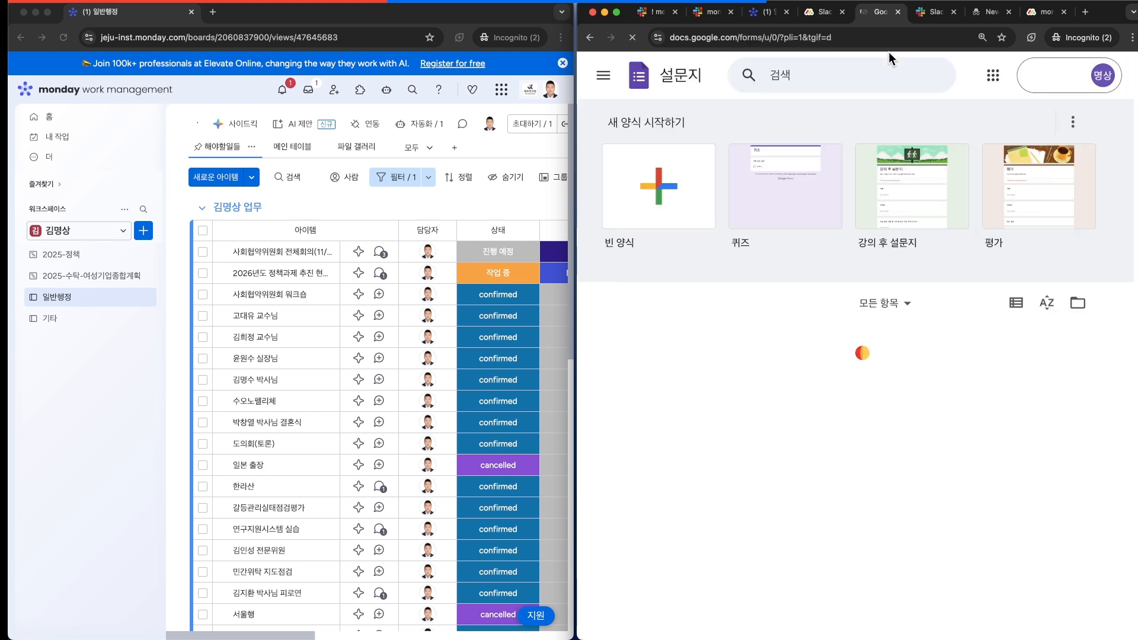
{"action": "left_click", "coordinate": [898, 11]}
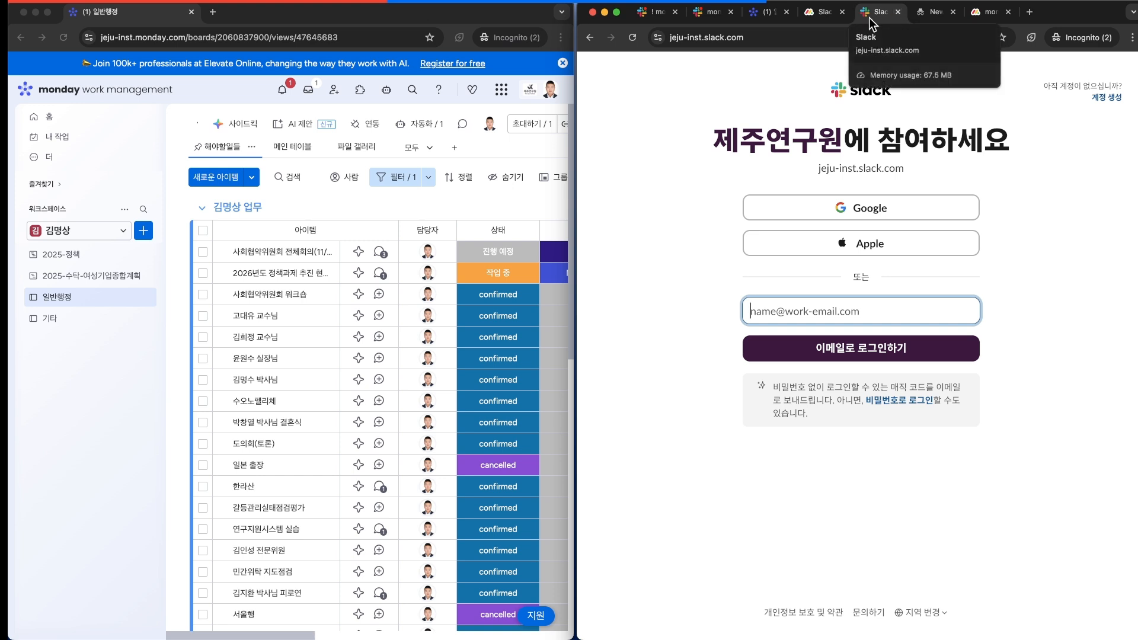
{"action": "left_click", "coordinate": [1029, 12]}
- Switch keyboard input to English and load google.com in the new tab
{"action": "type", "text": "헤"}
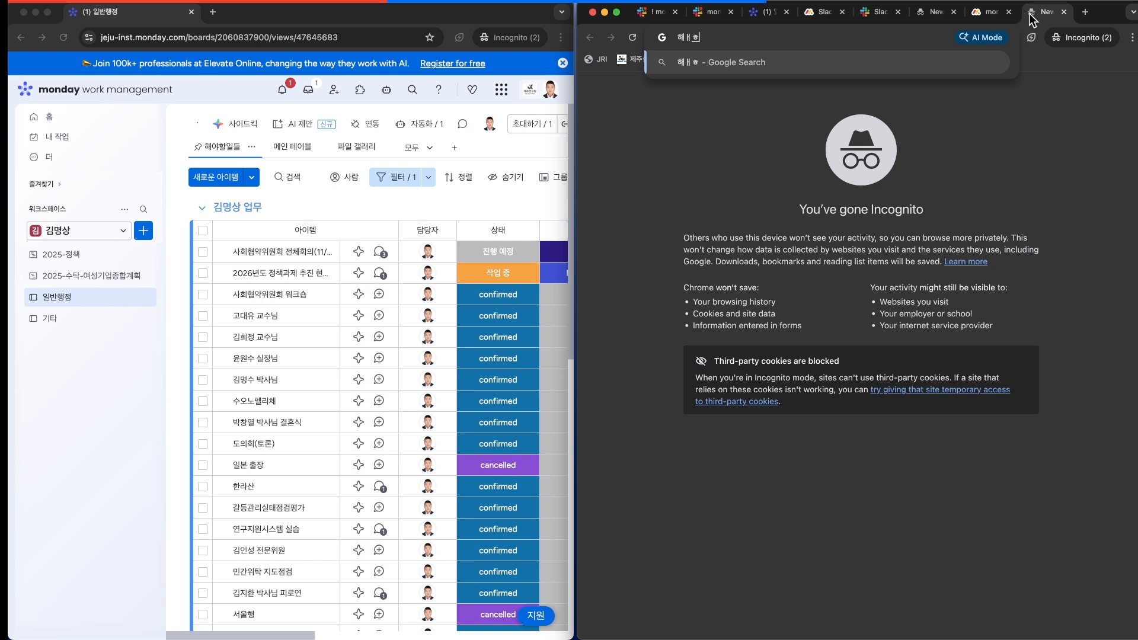
{"action": "key", "text": "BackSpace"}
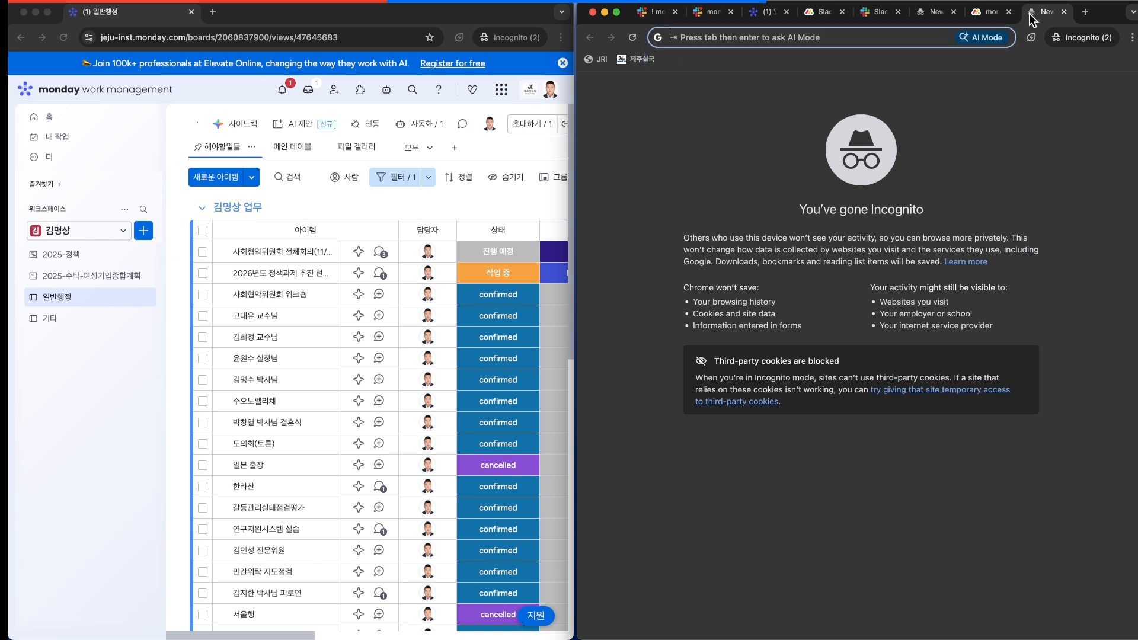
{"action": "key", "text": "ctrl+space"}
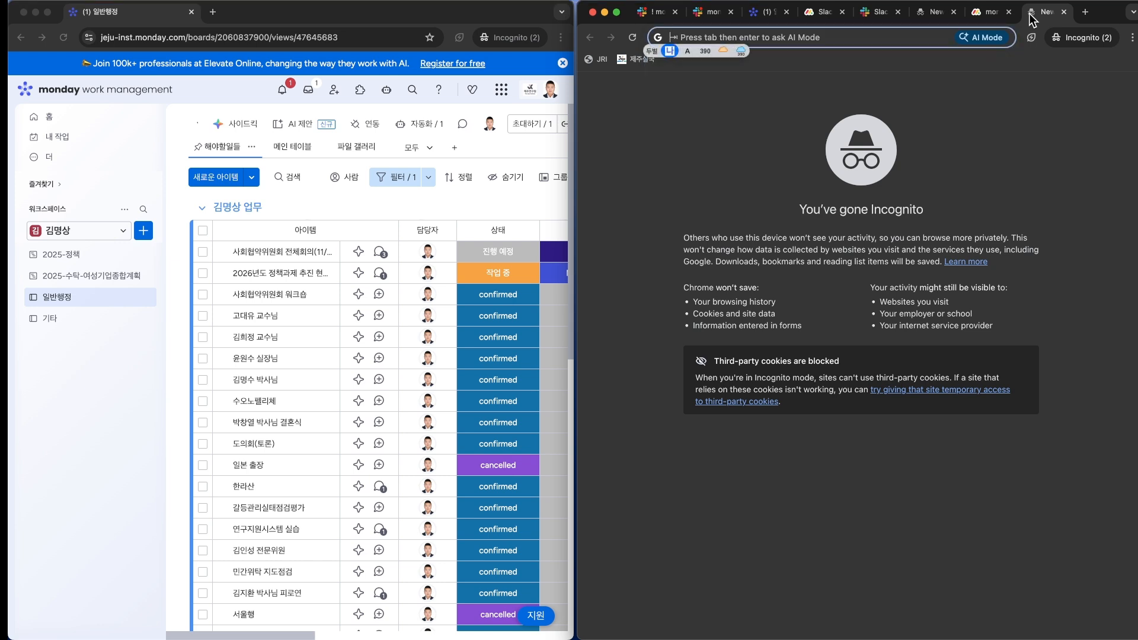
{"action": "key", "text": "ctrl+space"}
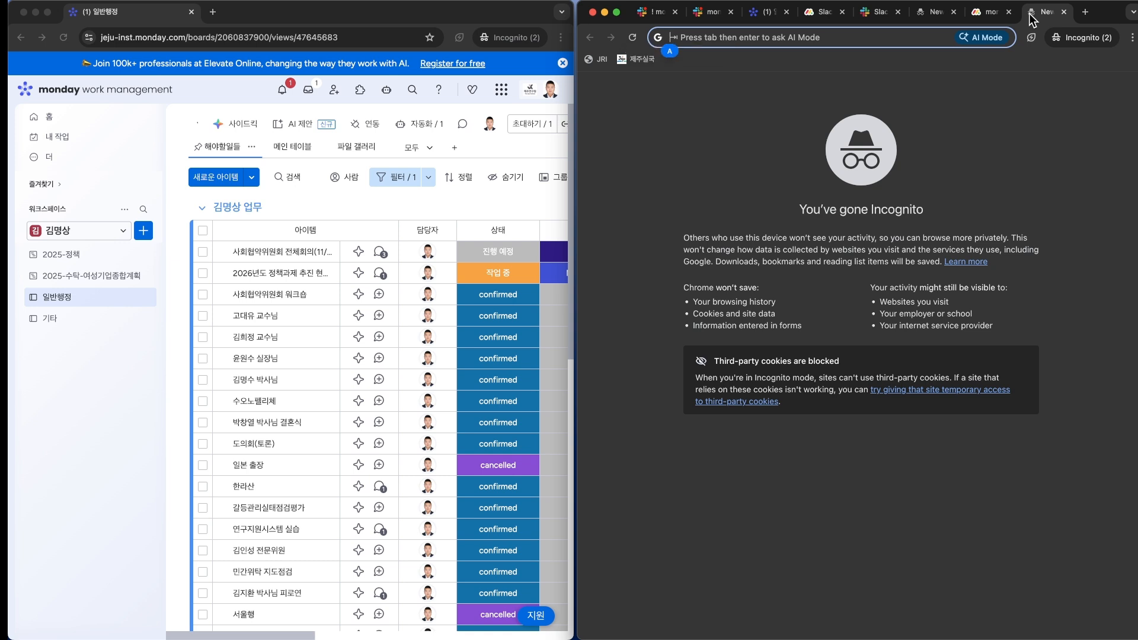
{"action": "type", "text": "google.co"}
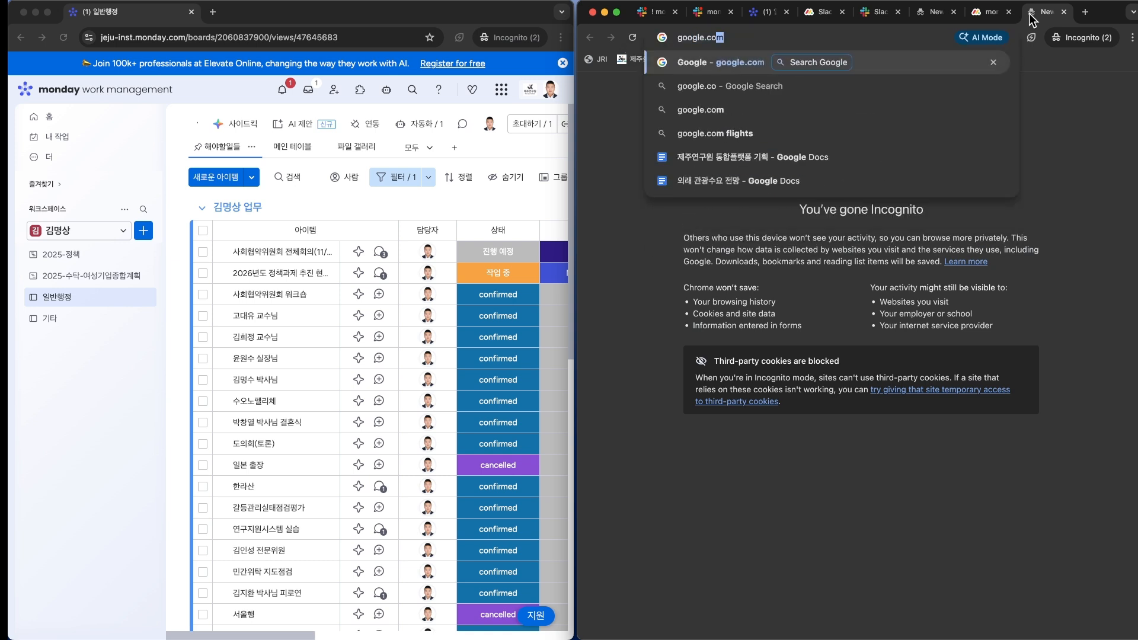
{"action": "type", "text": "m"}
{"action": "key", "text": "Return"}
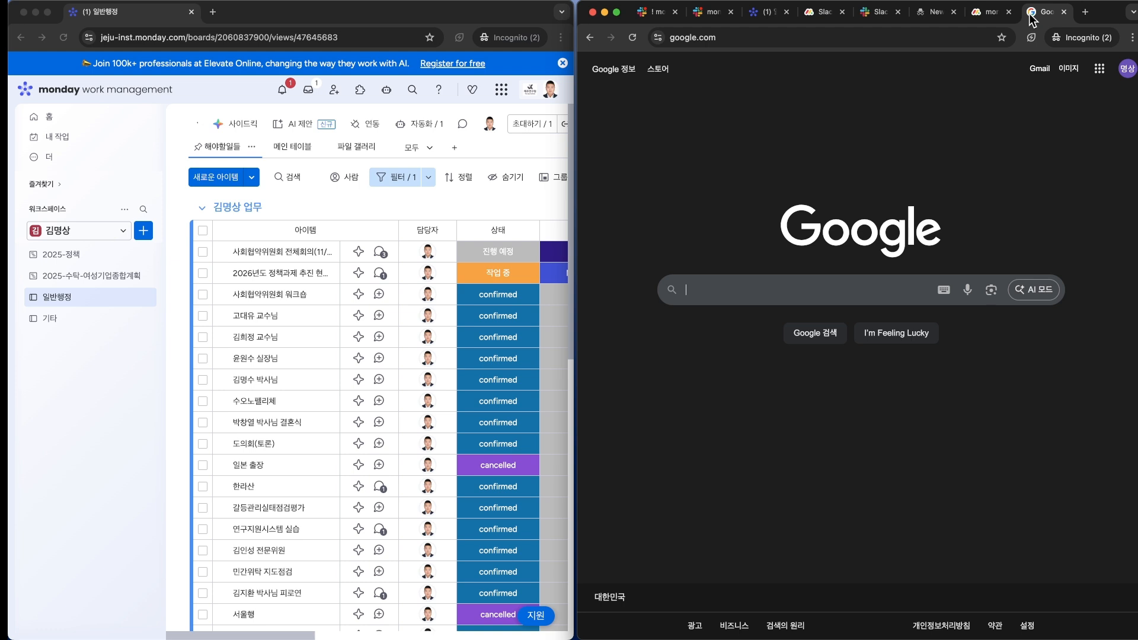
- Open Google Drive, dismiss its keyboard tips, and end on the empty 공유 드라이브 page
{"action": "left_click", "coordinate": [1102, 72]}
{"action": "left_click", "coordinate": [1079, 140]}
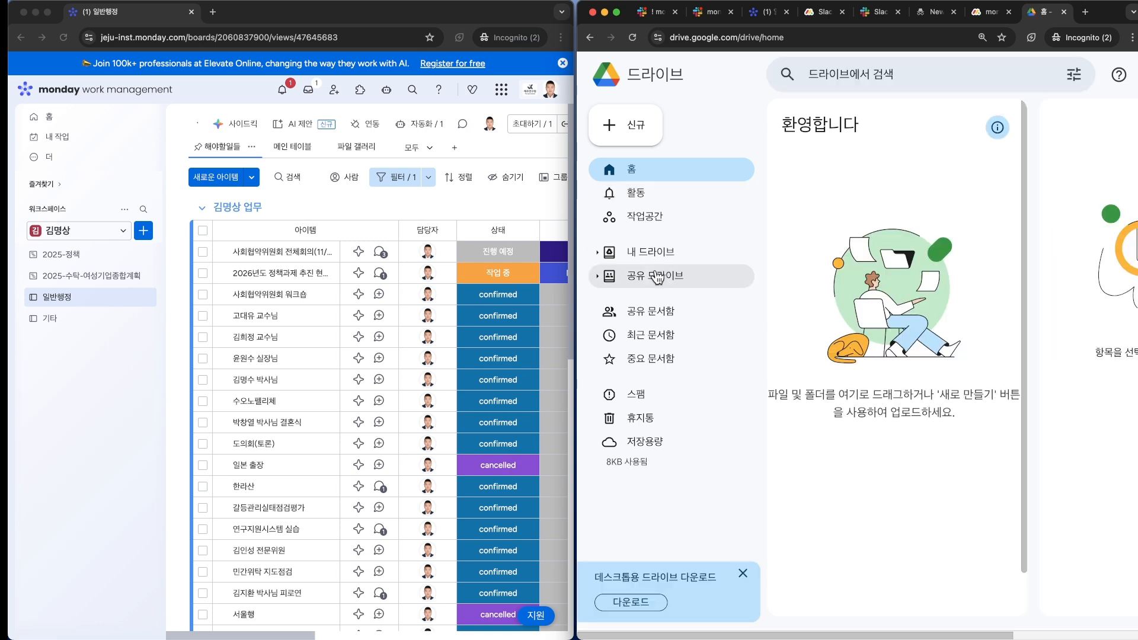
{"action": "left_click", "coordinate": [656, 276]}
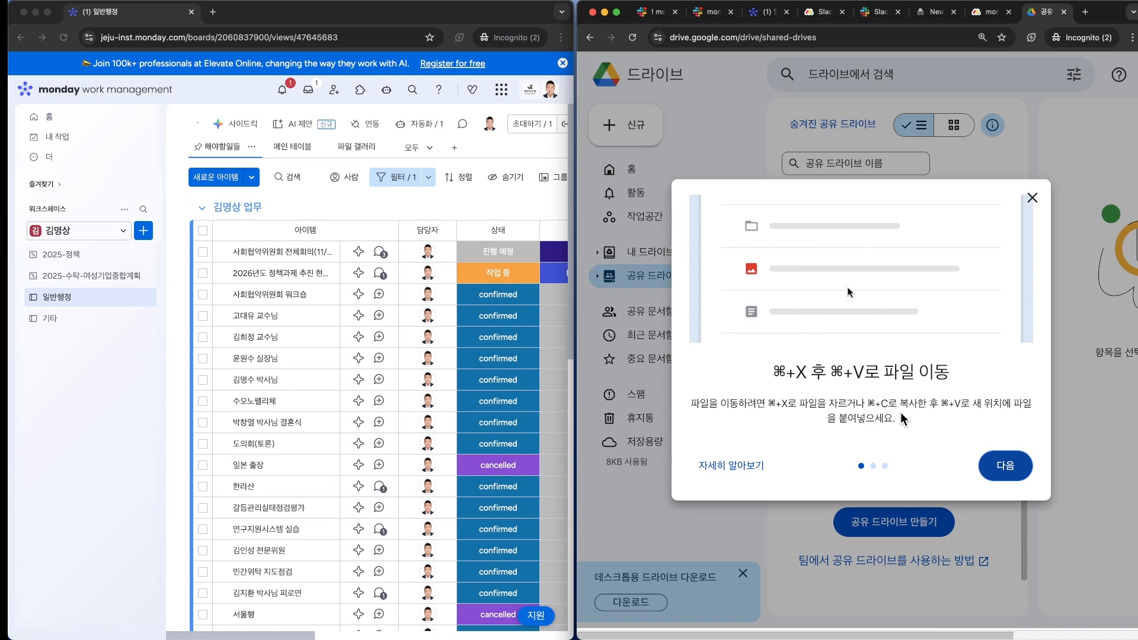
{"action": "left_click", "coordinate": [1005, 465]}
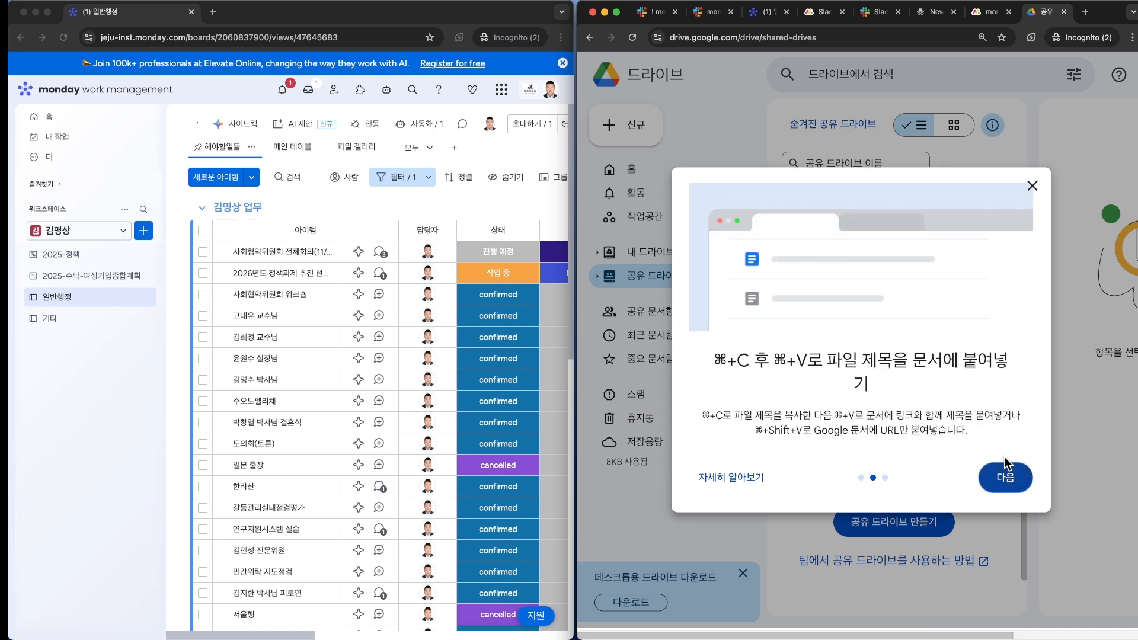
{"action": "left_click", "coordinate": [994, 472]}
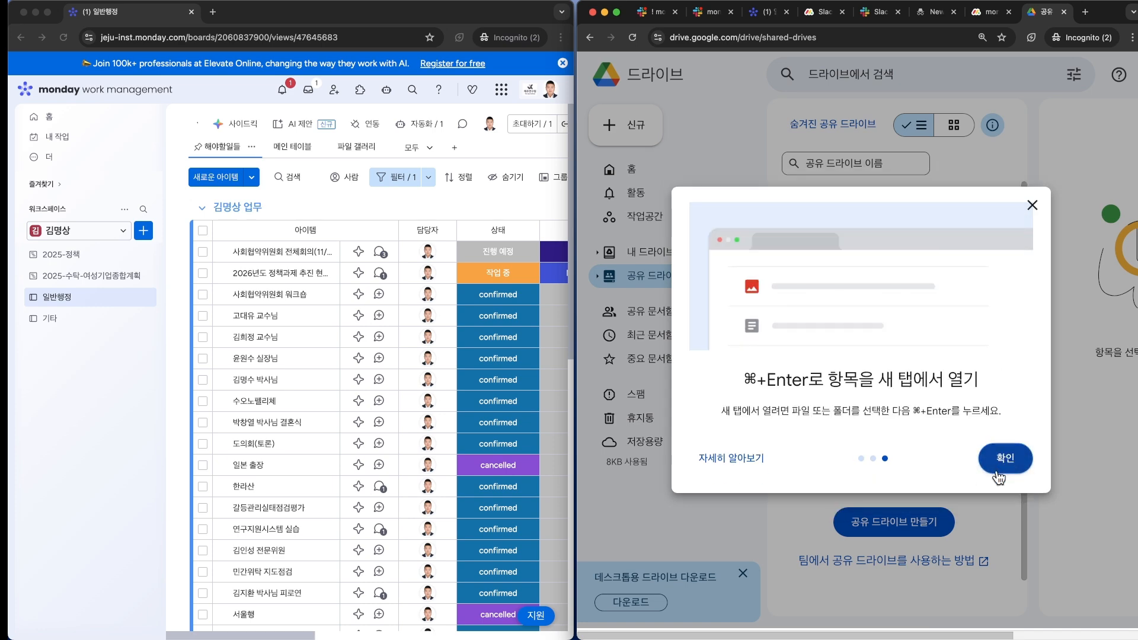
{"action": "left_click", "coordinate": [997, 469]}
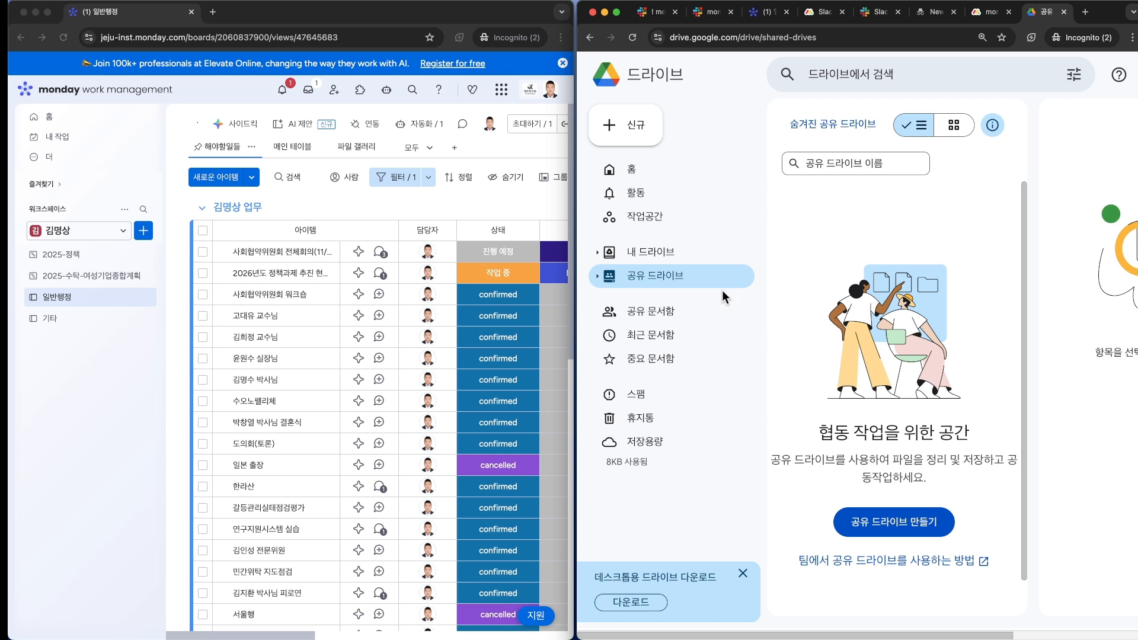
{"action": "left_click", "coordinate": [672, 256]}
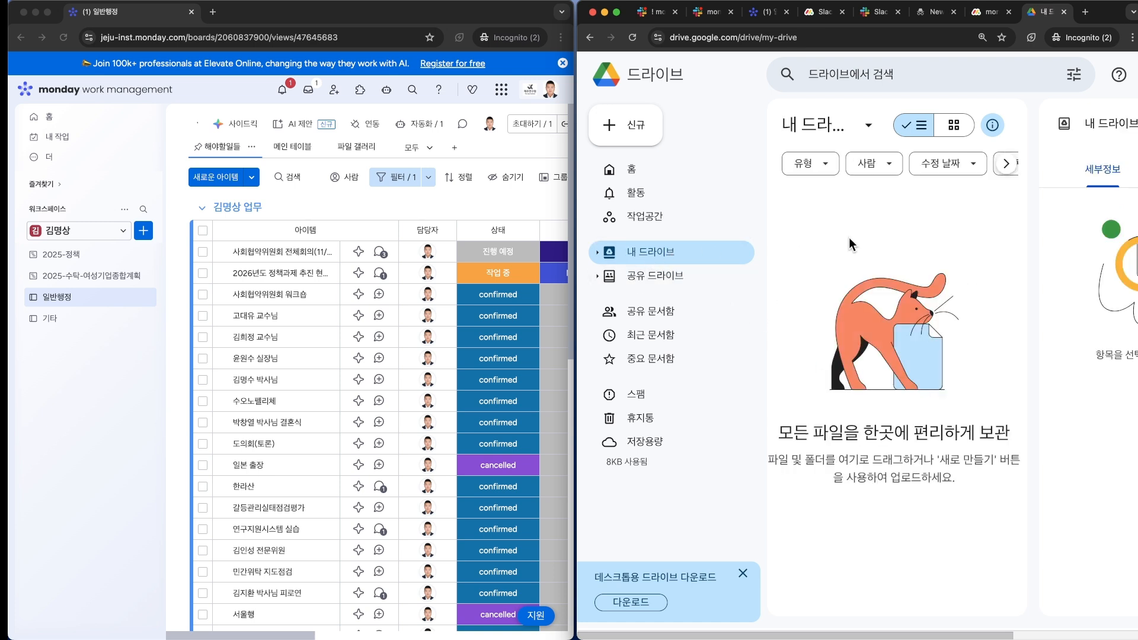
{"action": "left_click", "coordinate": [632, 278]}
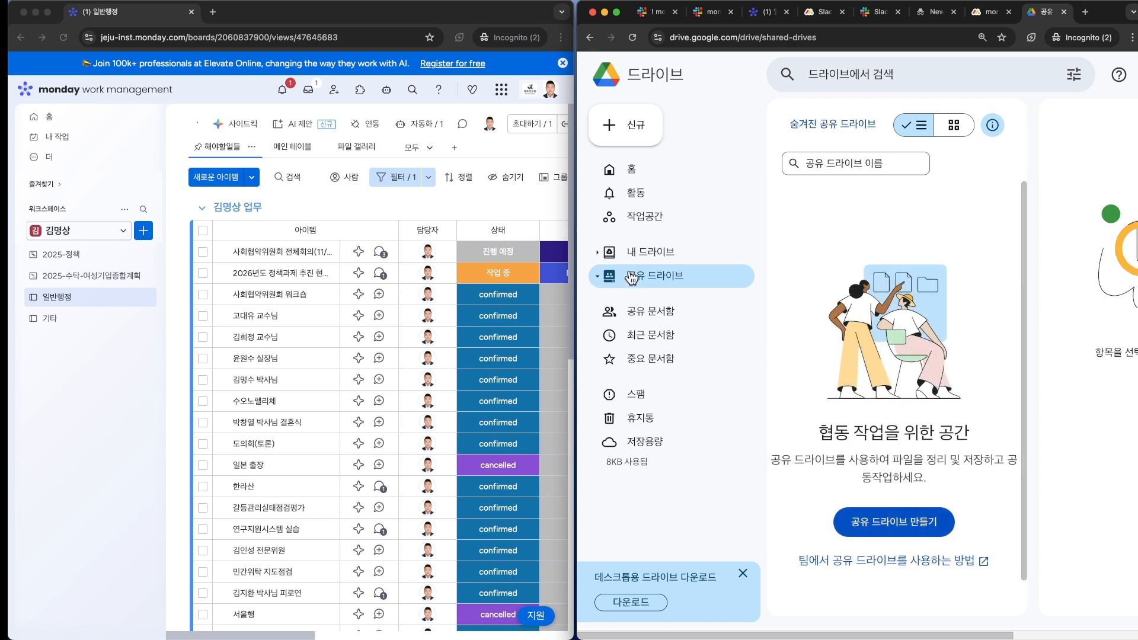